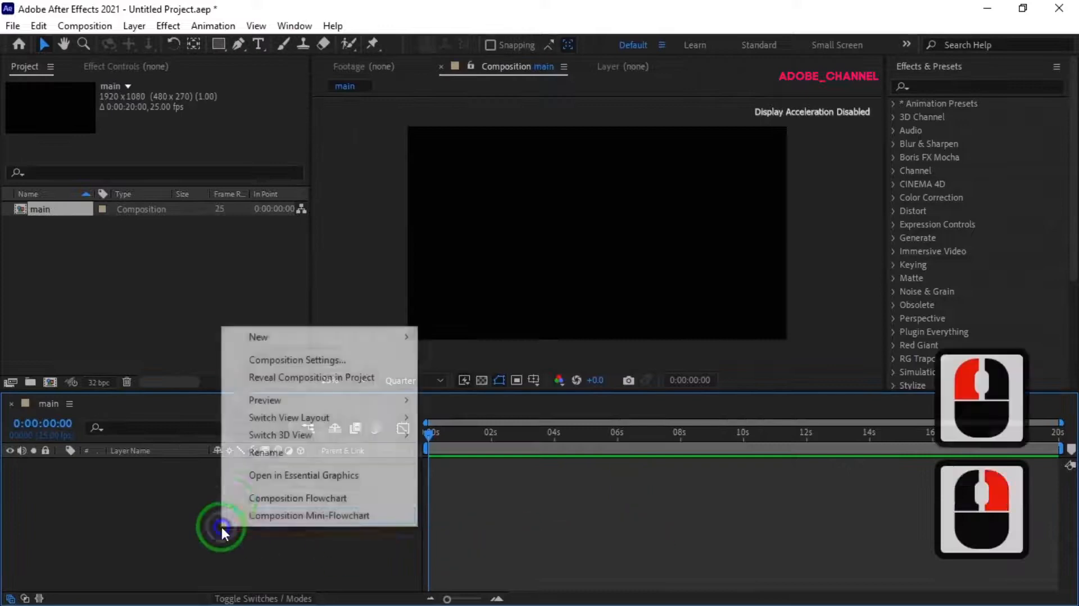
Create a comp-sized solid layer named fractal with the near-black colour 050102.
{"action": "mouse_move", "coordinate": [270, 337]}
{"action": "left_click", "coordinate": [463, 379]}
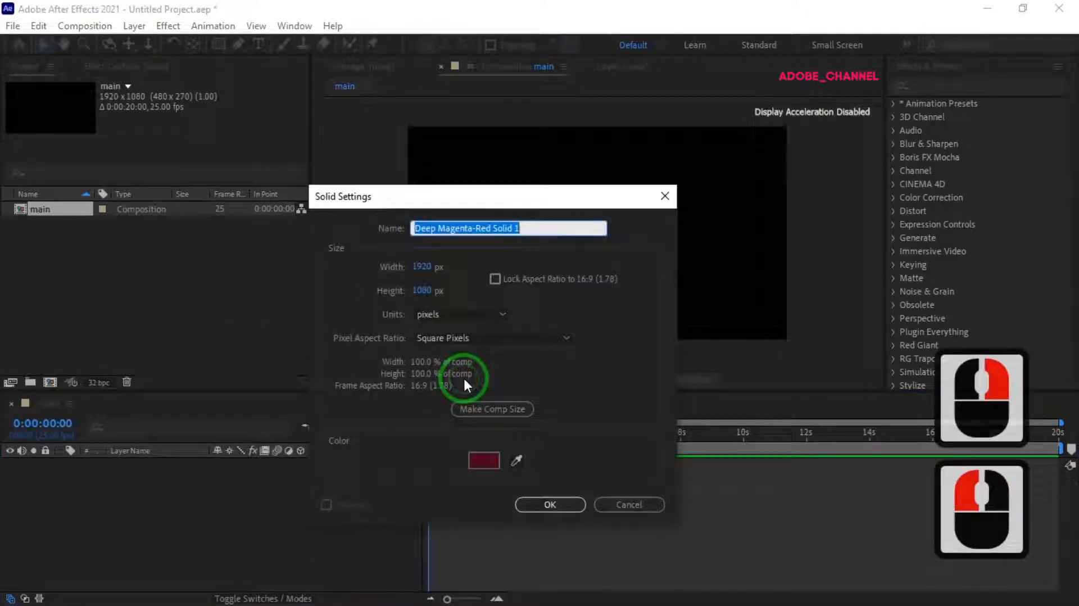
{"action": "type", "text": "fractal"}
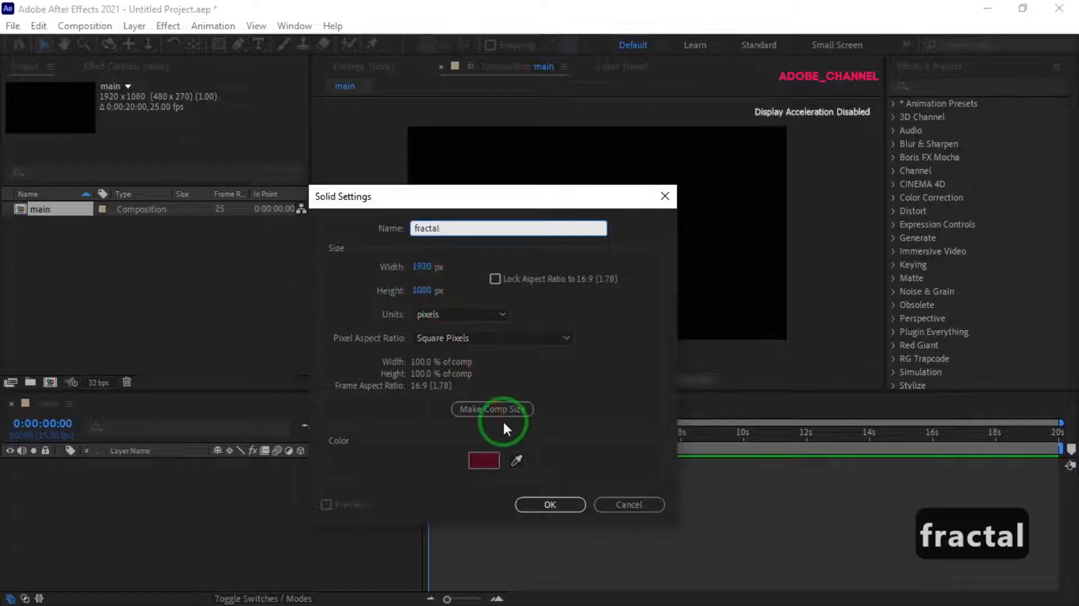
{"action": "left_click", "coordinate": [484, 460]}
{"action": "left_click", "coordinate": [754, 326]}
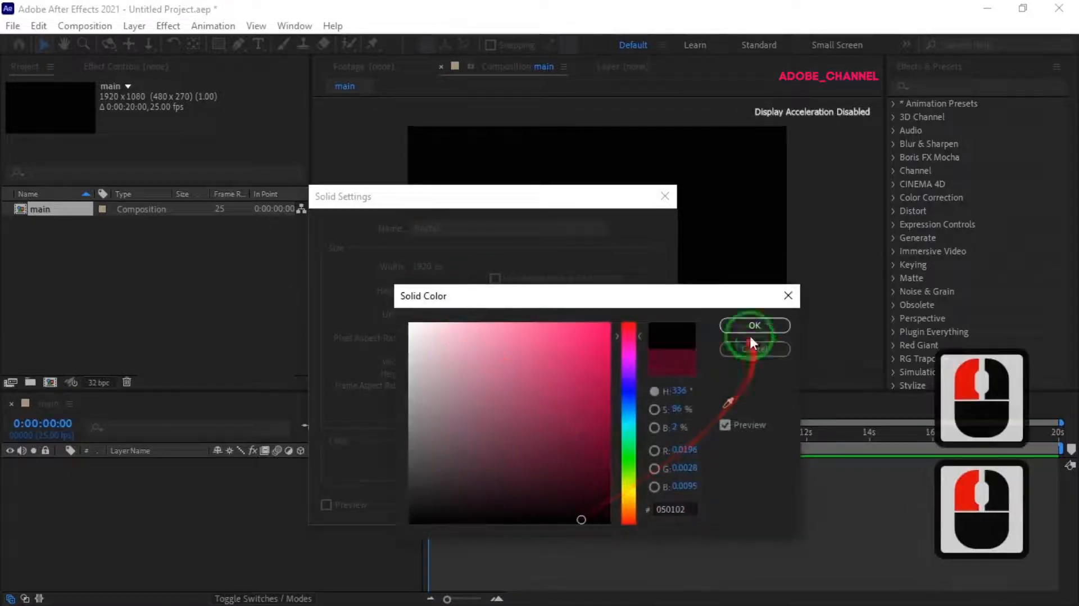
{"action": "left_click", "coordinate": [556, 506]}
Apply the Fractal Noise effect to the fractal layer and set its Brightness to 4.
{"action": "left_click", "coordinate": [951, 88]}
{"action": "type", "text": "fractal"}
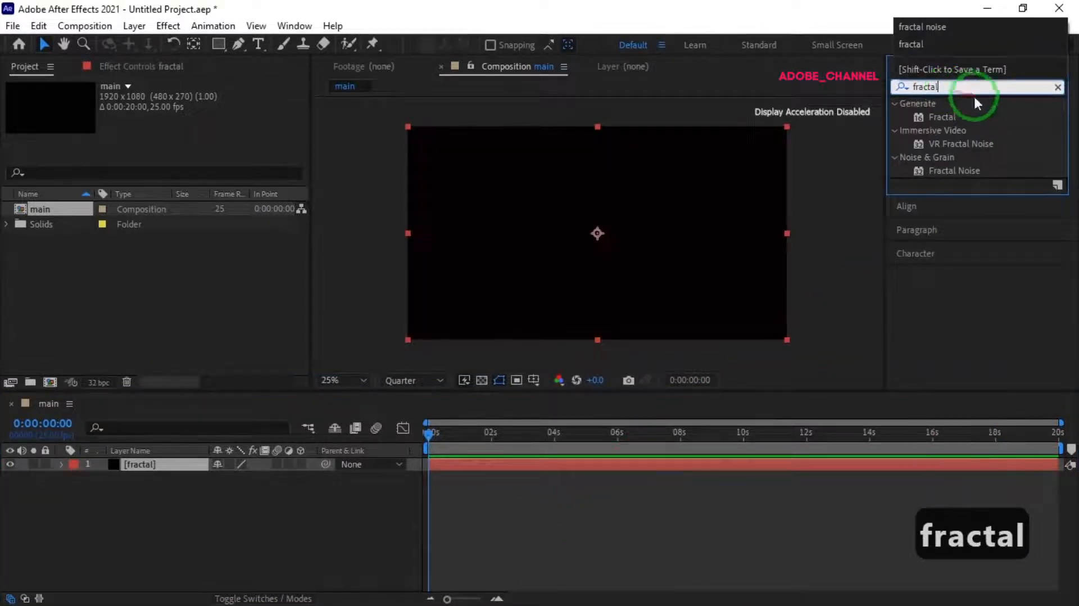
{"action": "double_click", "coordinate": [961, 170]}
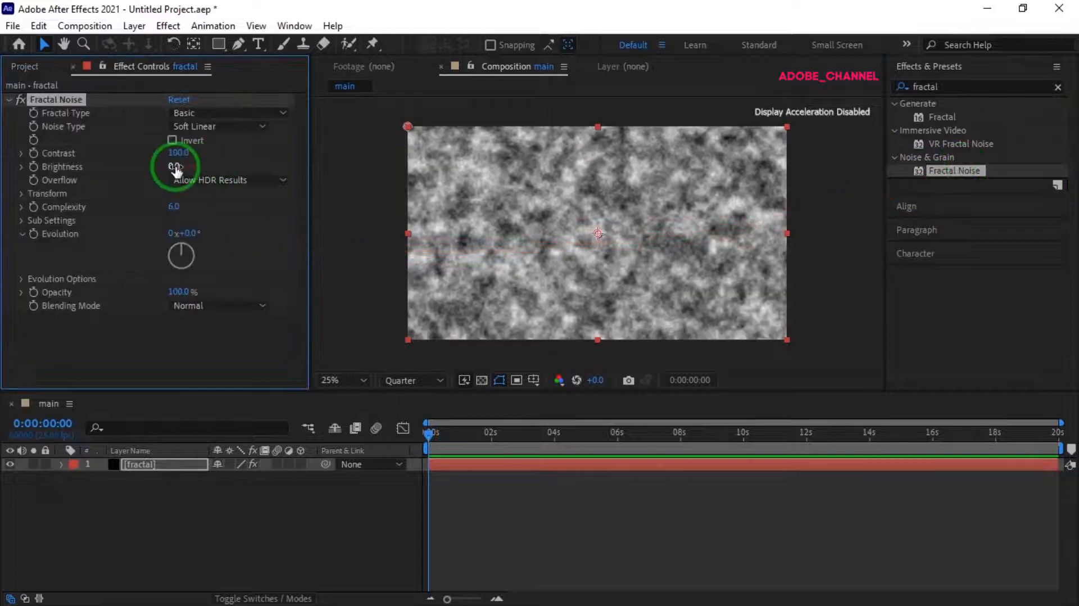
{"action": "double_click", "coordinate": [175, 166]}
{"action": "type", "text": "4"}
{"action": "key", "text": "Return"}
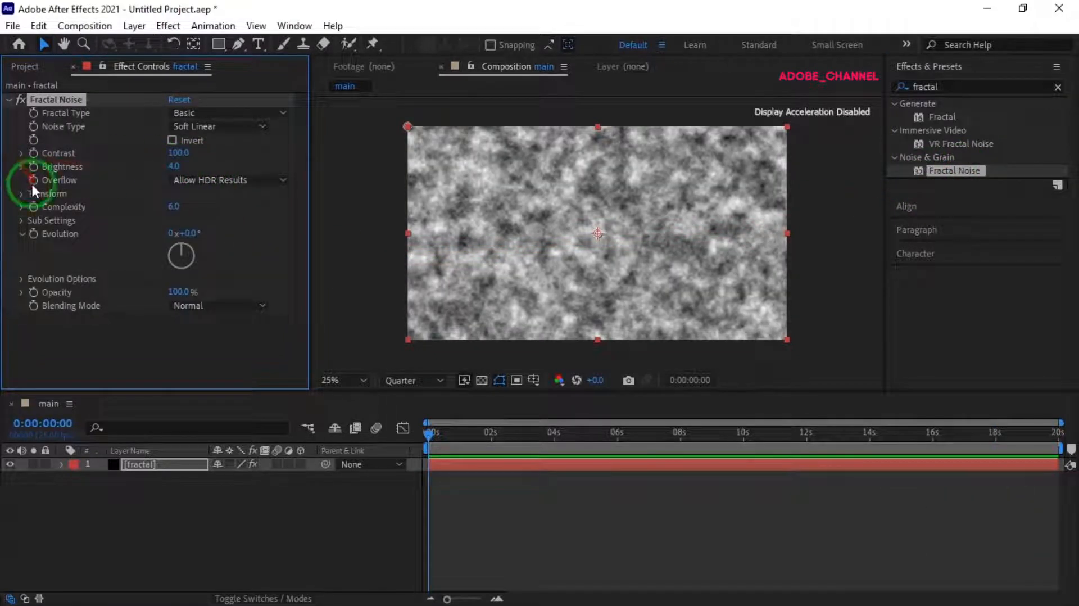
Animate the noise's Offset Turbulence from its default at 0 seconds to 8000, 618 at 20 seconds, and return to the start.
{"action": "left_click", "coordinate": [22, 193]}
{"action": "left_click", "coordinate": [34, 233]}
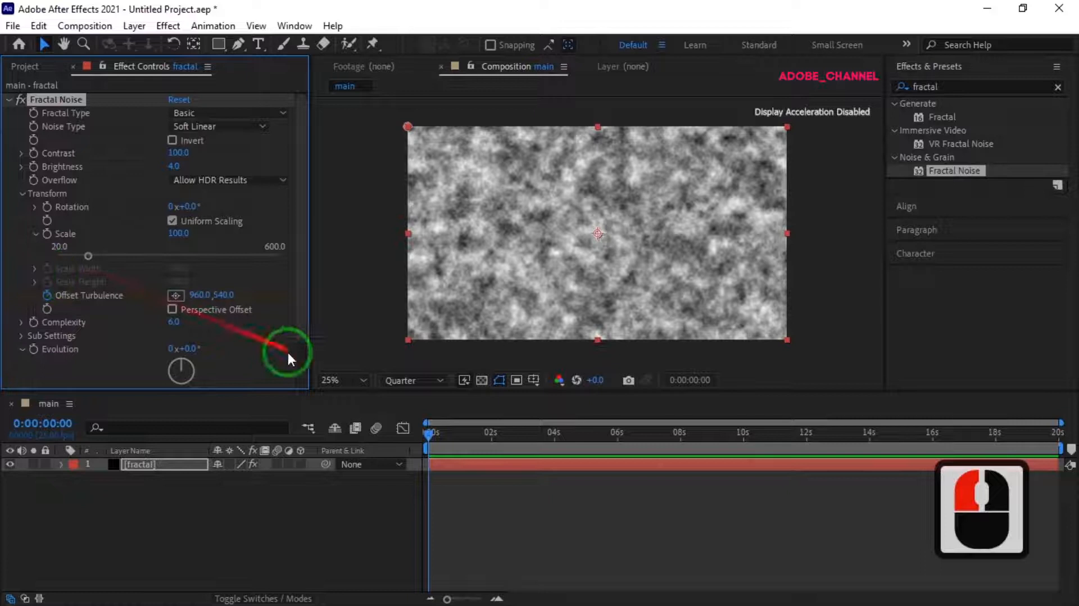
{"action": "left_click", "coordinate": [53, 422]}
{"action": "type", "text": "2000"}
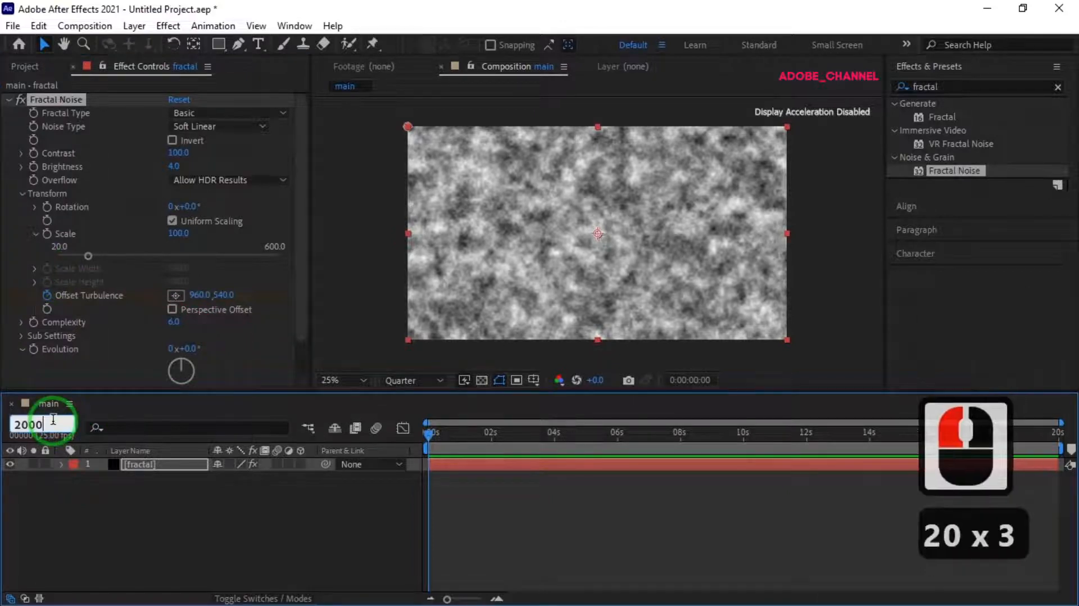
{"action": "key", "text": "Return"}
{"action": "left_click", "coordinate": [206, 295]}
{"action": "type", "text": "8000"}
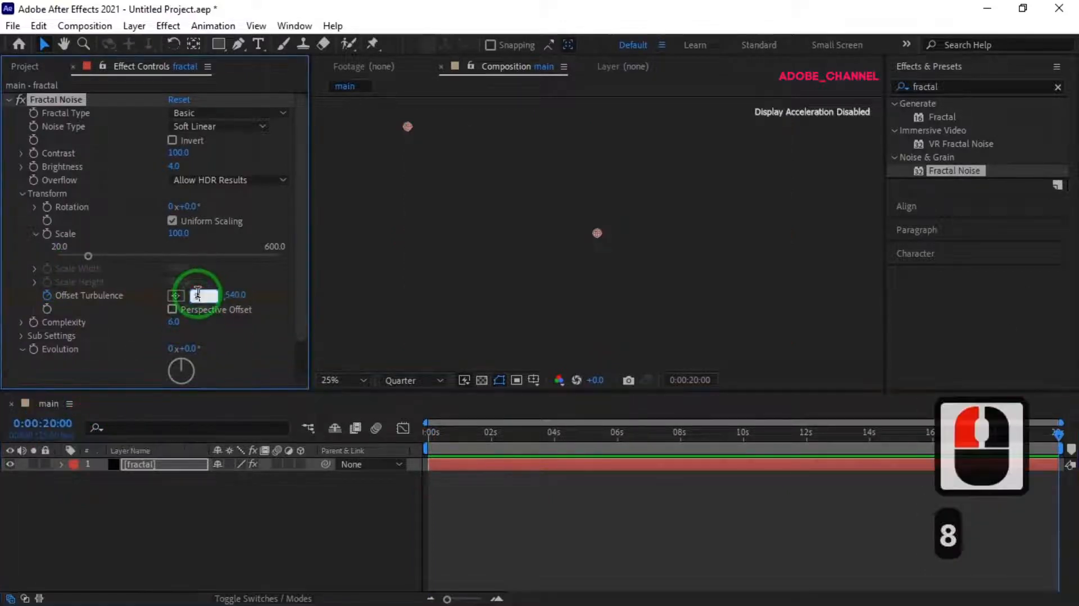
{"action": "key", "text": "Return"}
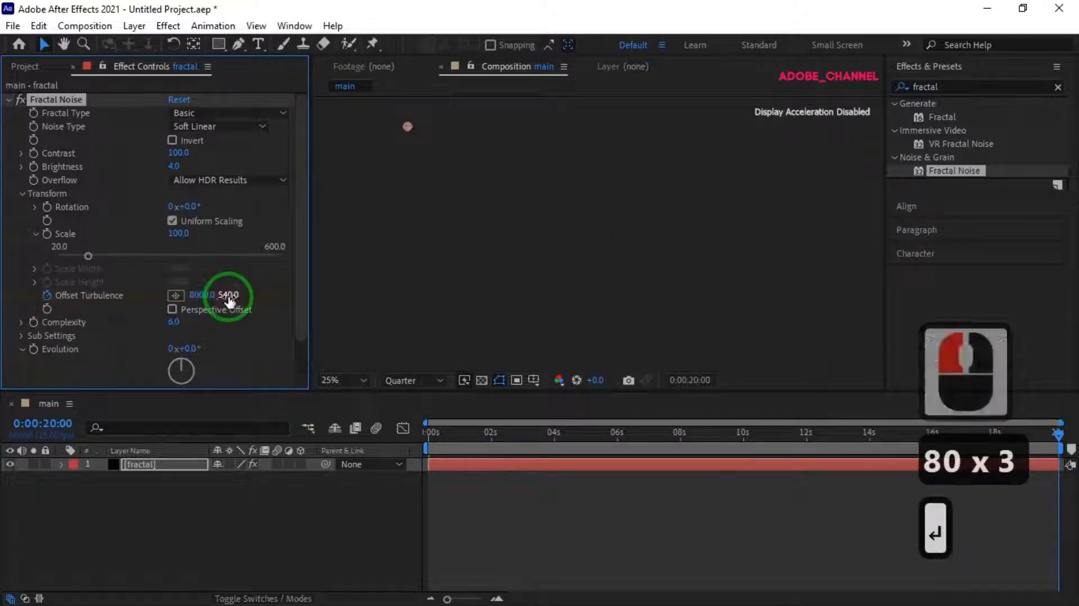
{"action": "left_click", "coordinate": [232, 295]}
{"action": "type", "text": "618"}
{"action": "key", "text": "Return"}
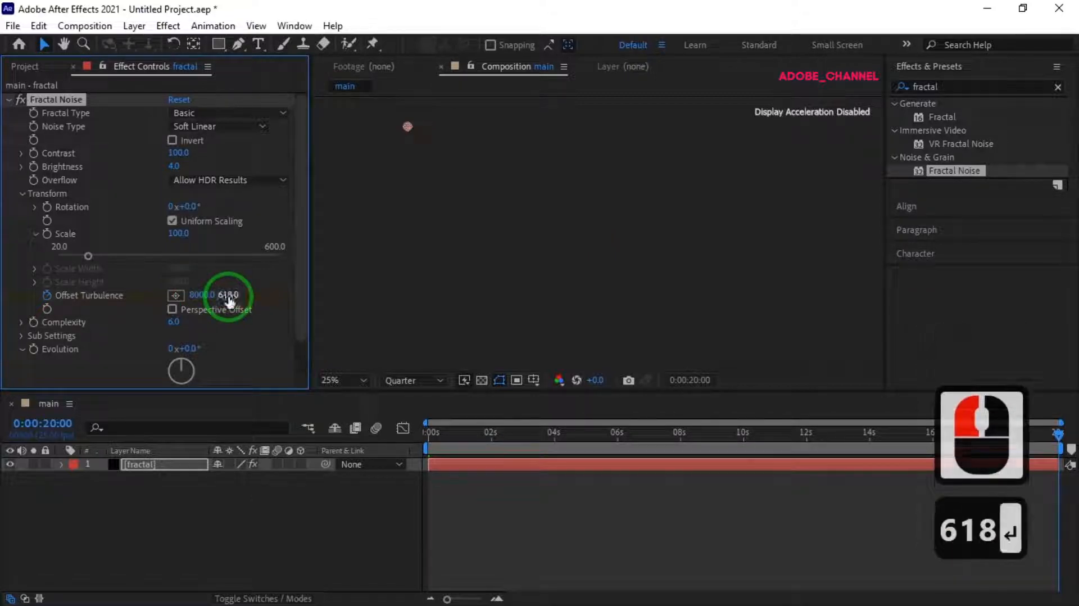
{"action": "left_click_drag", "start_coordinate": [1059, 433], "coordinate": [423, 440]}
Apply the Posterize effect to the fractal layer with a Level of 2.
{"action": "left_click", "coordinate": [898, 91]}
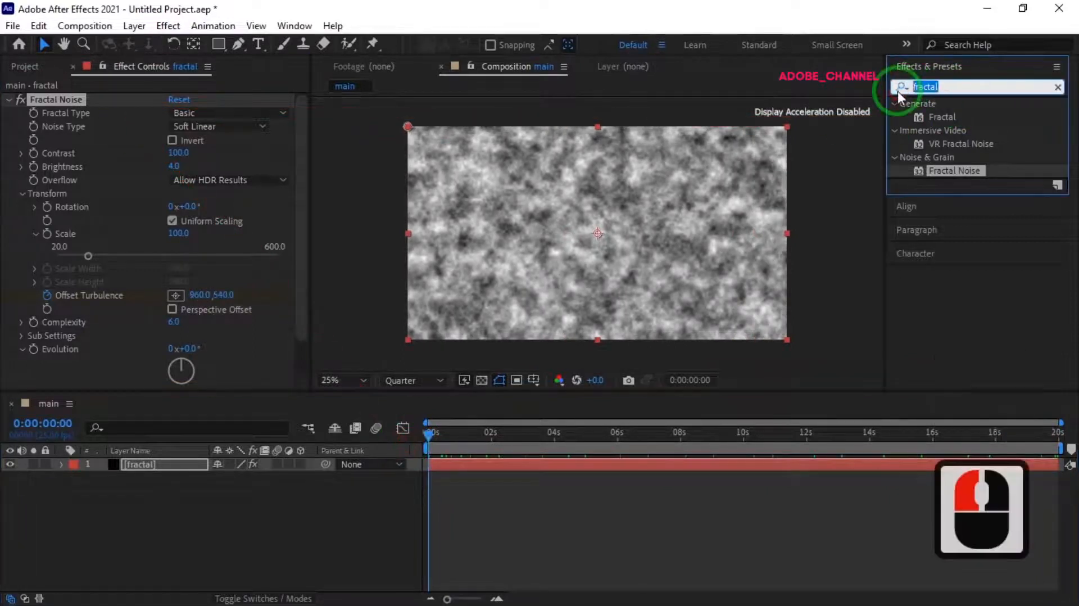
{"action": "type", "text": "posteri"}
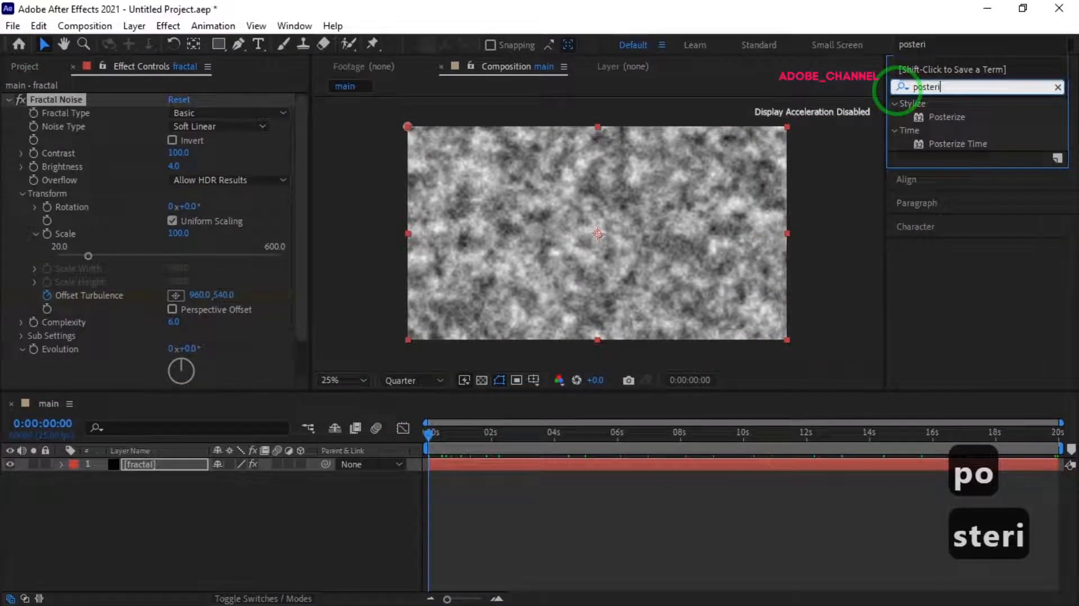
{"action": "double_click", "coordinate": [947, 116]}
{"action": "left_click", "coordinate": [171, 380]}
{"action": "type", "text": "2"}
{"action": "key", "text": "Return"}
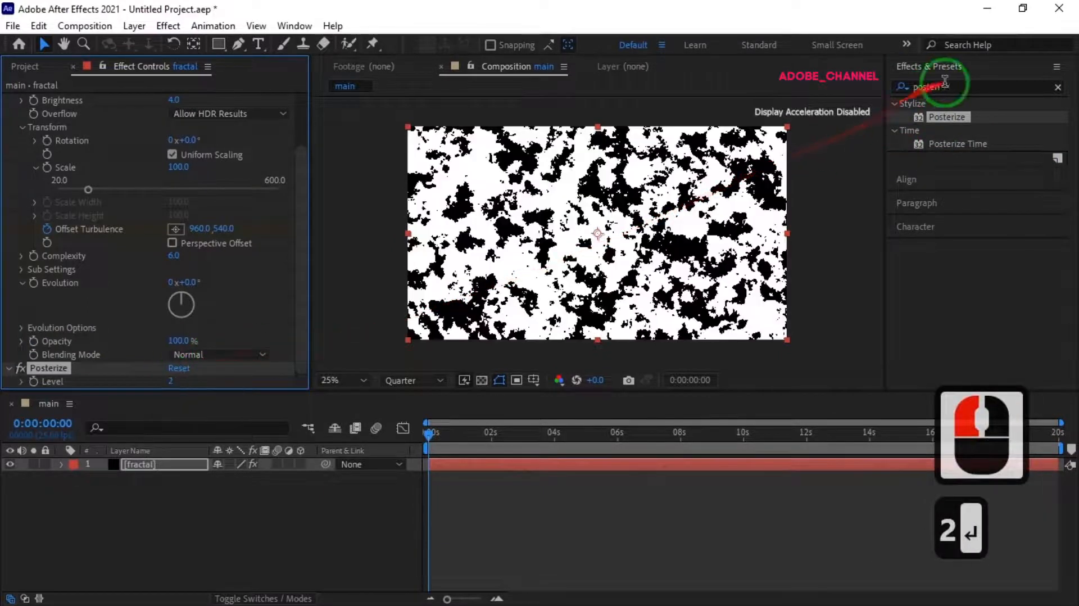
Find the Directional Blur effect and apply it to the fractal layer.
{"action": "left_click", "coordinate": [896, 89]}
{"action": "double_click", "coordinate": [895, 90]}
{"action": "type", "text": "d"}
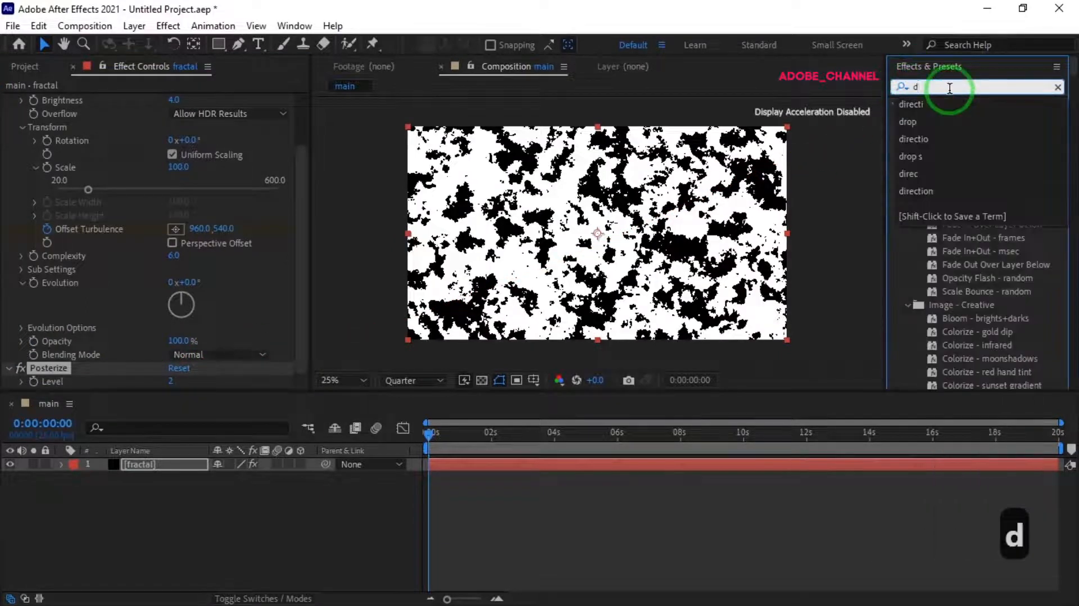
{"action": "type", "text": "irect"}
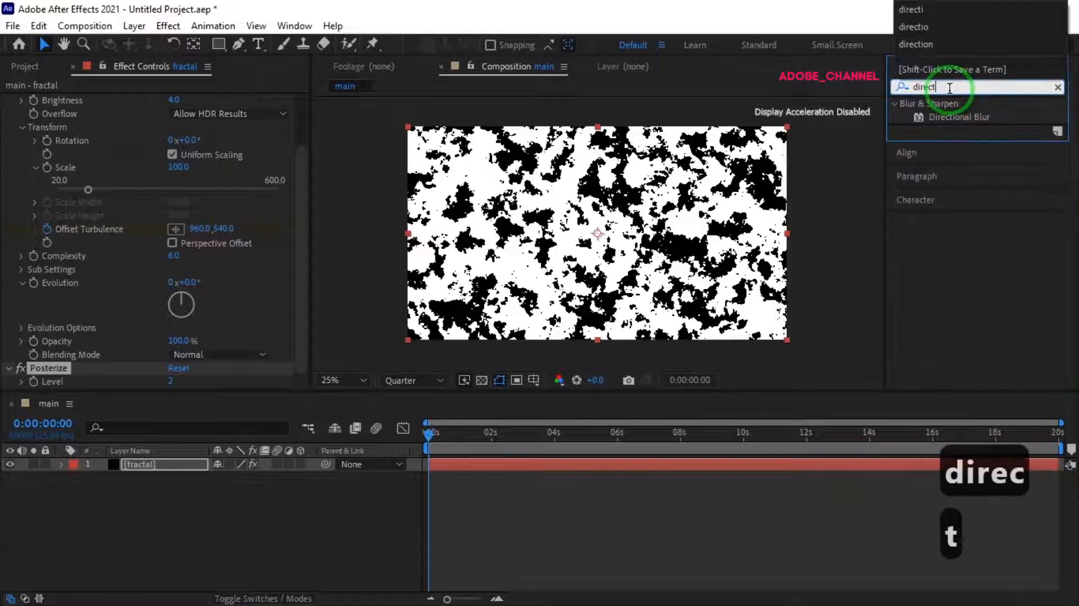
{"action": "double_click", "coordinate": [956, 117]}
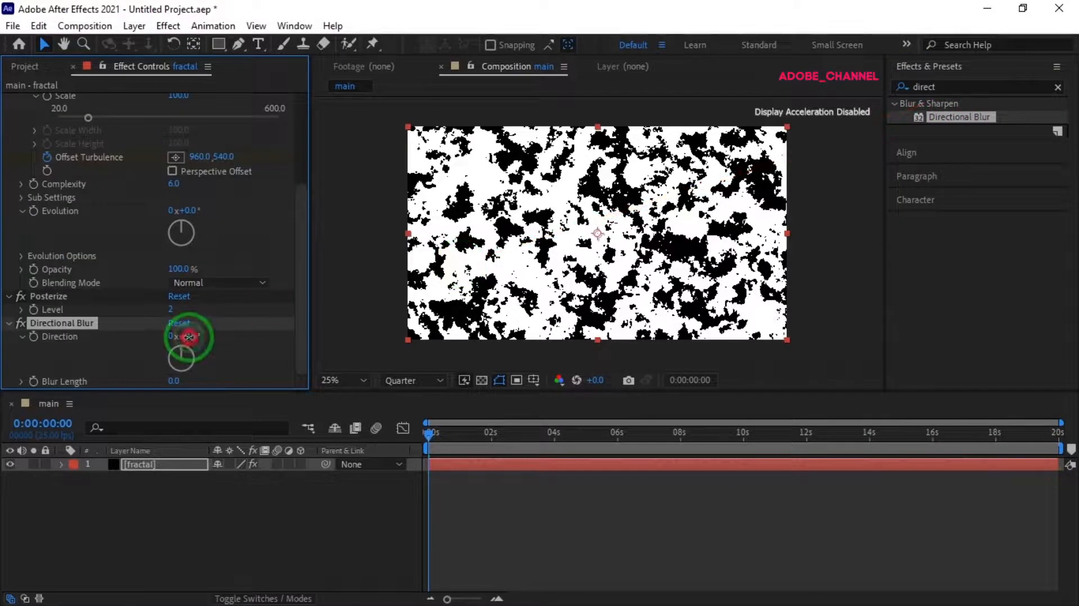
Set the Directional Blur's Direction to 105° and its Blur Length to 400.
{"action": "left_click", "coordinate": [189, 336]}
{"action": "type", "text": "105"}
{"action": "key", "text": "Return"}
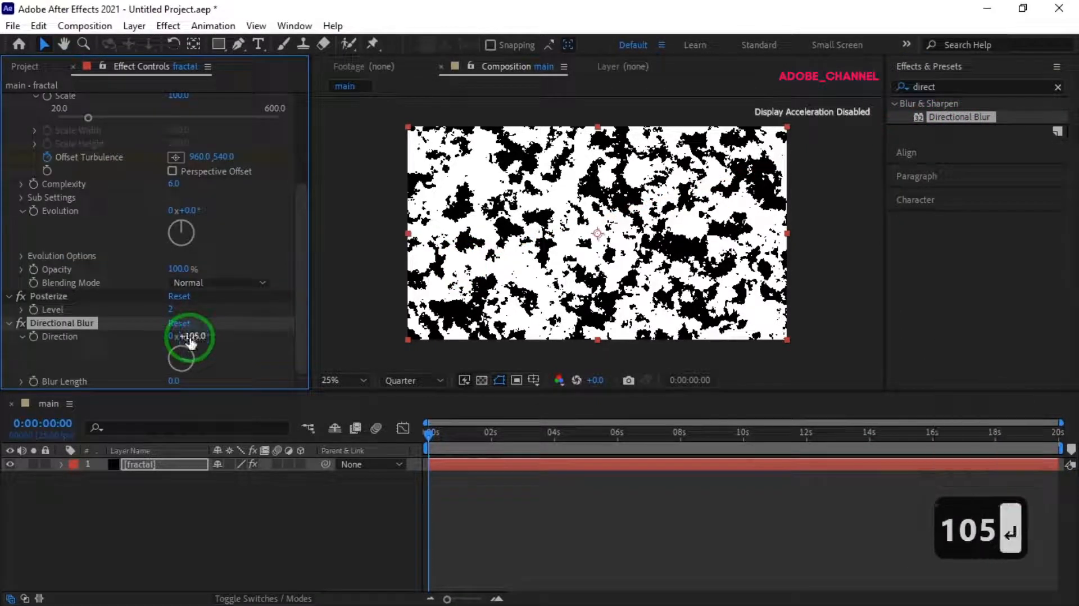
{"action": "left_click", "coordinate": [174, 381]}
{"action": "type", "text": "400"}
{"action": "key", "text": "Return"}
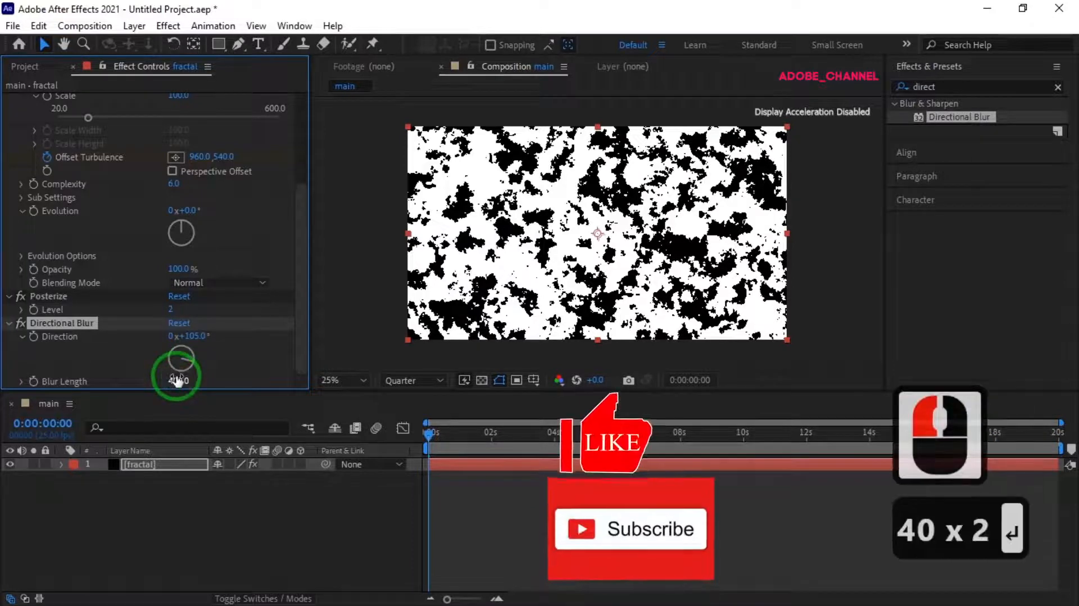
Turn off Uniform Scaling in Fractal Noise and set Scale Width to 400 and Scale Height to 50.
{"action": "left_click_drag", "start_coordinate": [301, 278], "coordinate": [299, 185]}
{"action": "left_click", "coordinate": [172, 221]}
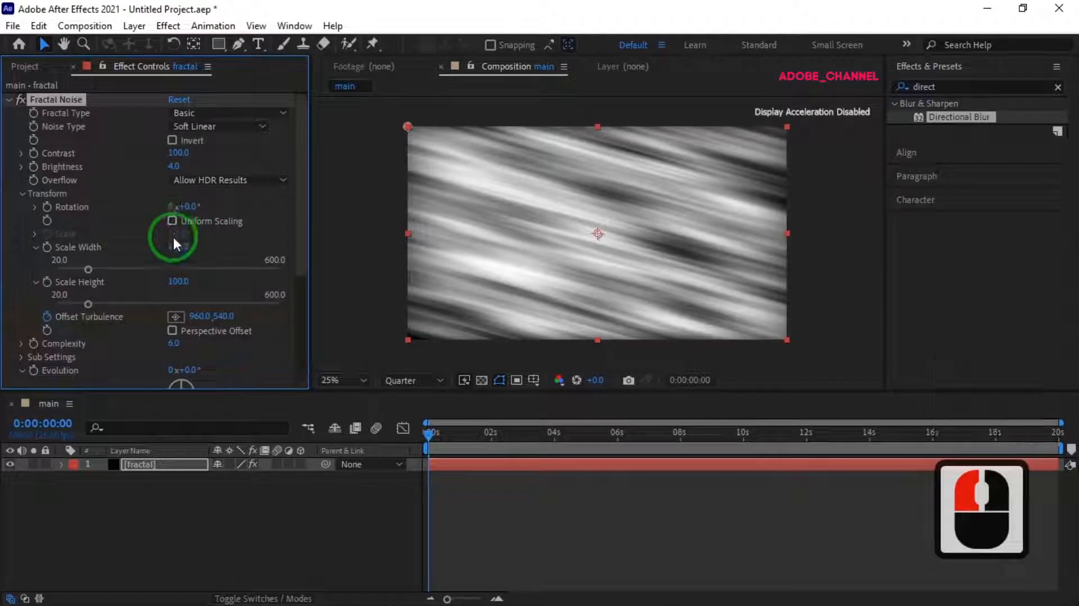
{"action": "left_click", "coordinate": [178, 248]}
{"action": "type", "text": "400"}
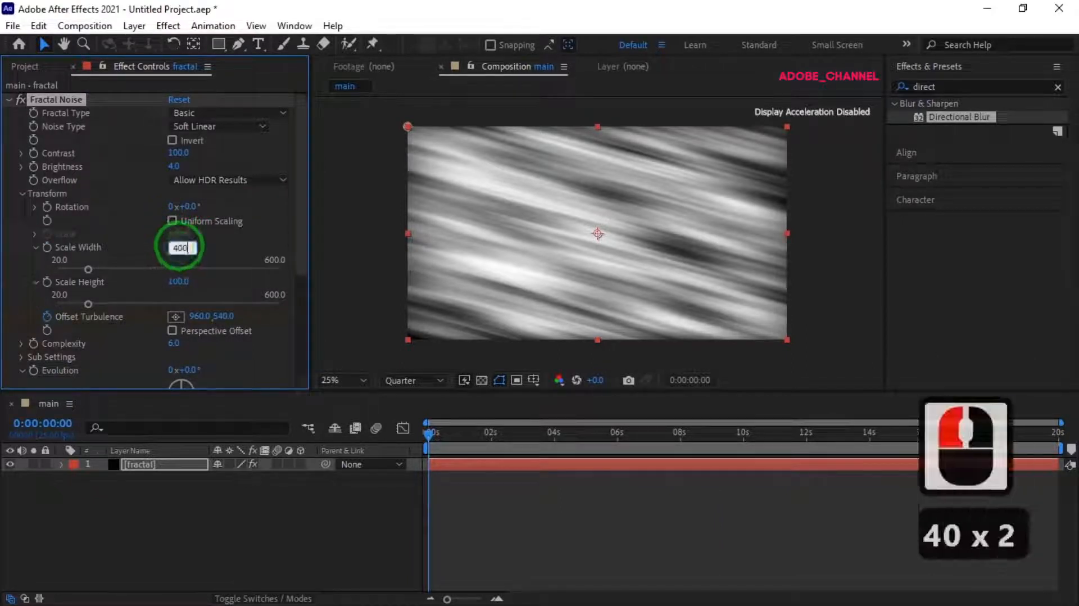
{"action": "key", "text": "Return"}
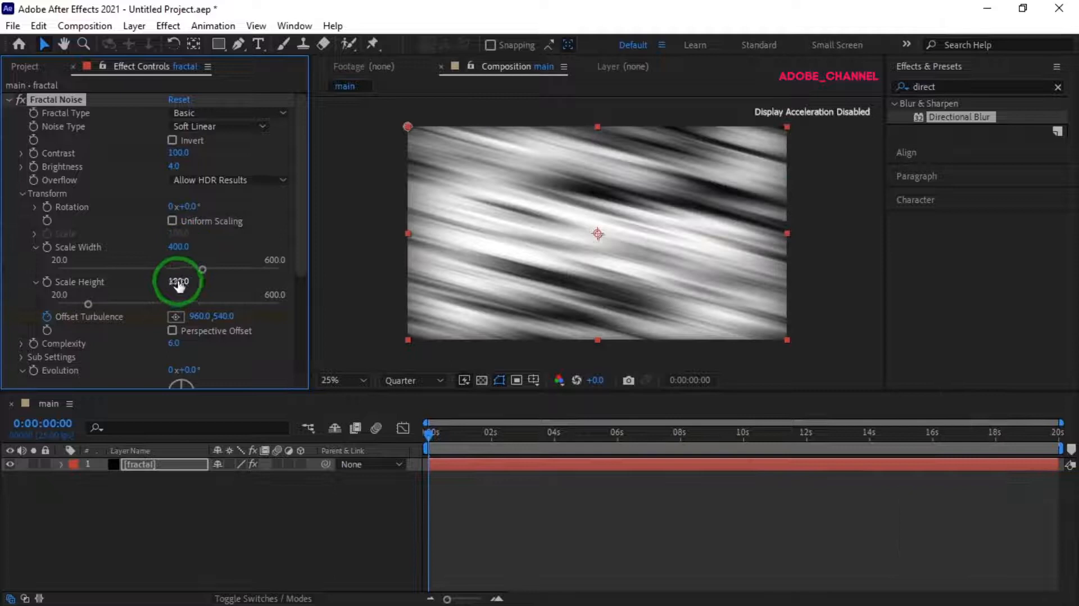
{"action": "left_click", "coordinate": [177, 283]}
{"action": "type", "text": "5"}
{"action": "key", "text": "Return"}
Draw a wide, thin rectangular mask on the fractal layer across the middle of the frame.
{"action": "left_click", "coordinate": [150, 454]}
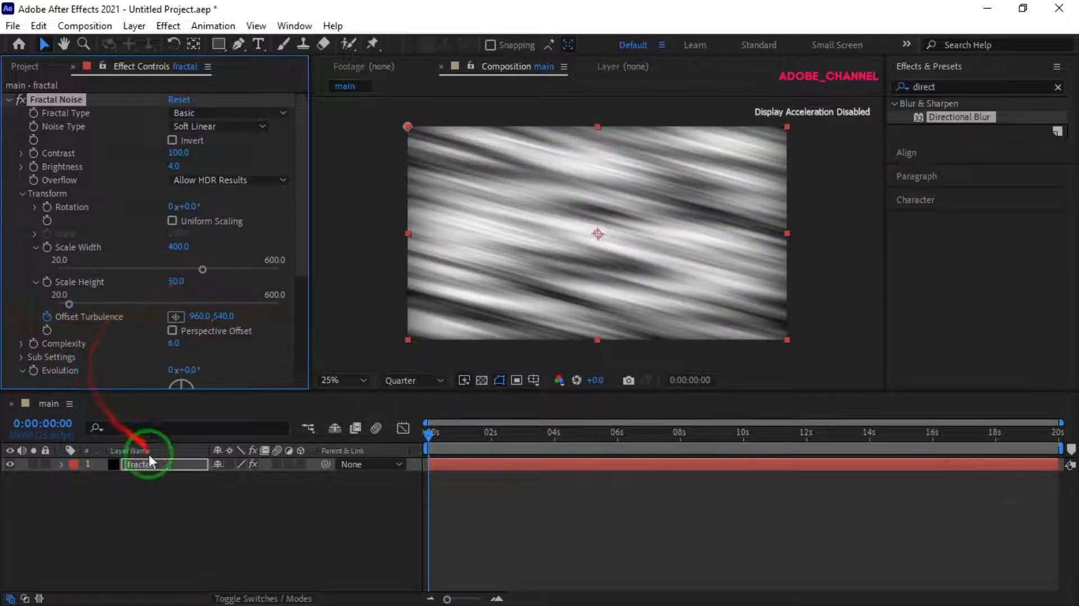
{"action": "left_click", "coordinate": [219, 43]}
{"action": "left_click_drag", "start_coordinate": [684, 210], "coordinate": [500, 242]}
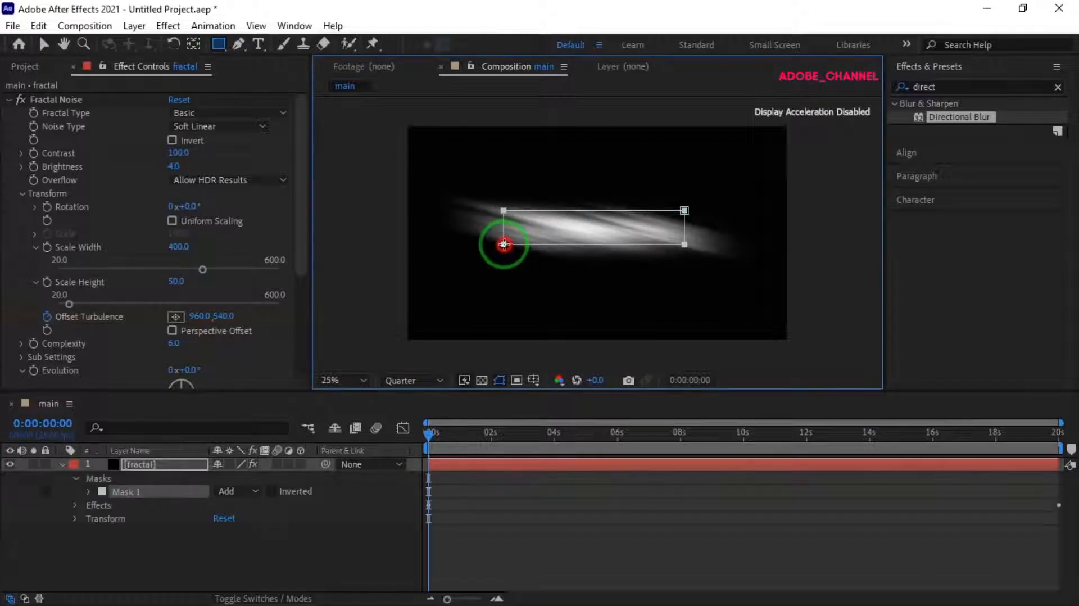
{"action": "left_click", "coordinate": [428, 443]}
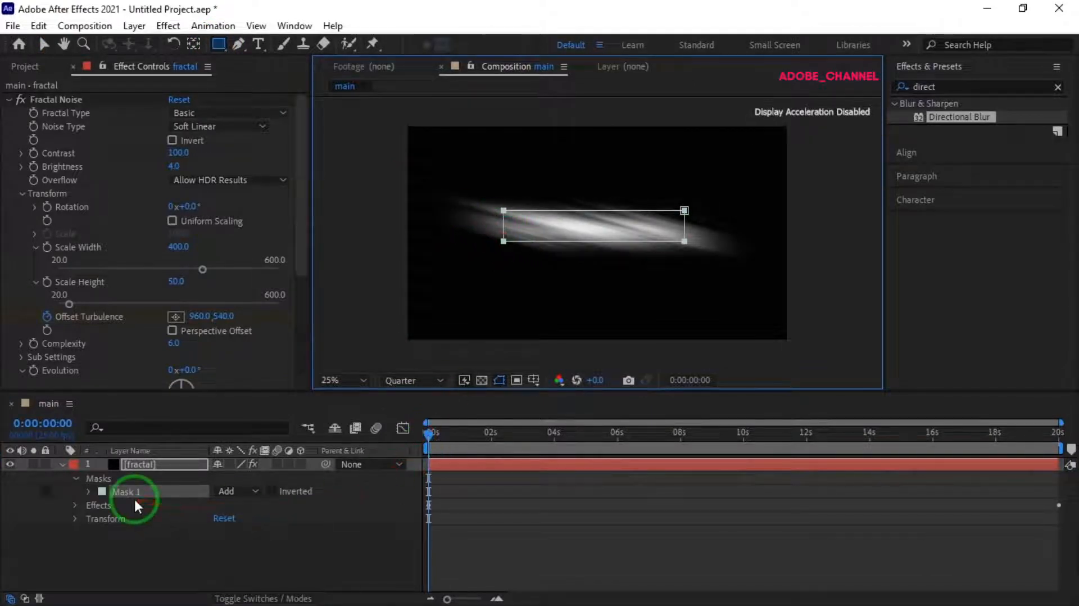
Expand the mask's properties and move the fractal layer slightly down in the frame.
{"action": "left_click", "coordinate": [89, 490]}
{"action": "left_click", "coordinate": [46, 49]}
{"action": "left_click", "coordinate": [597, 248]}
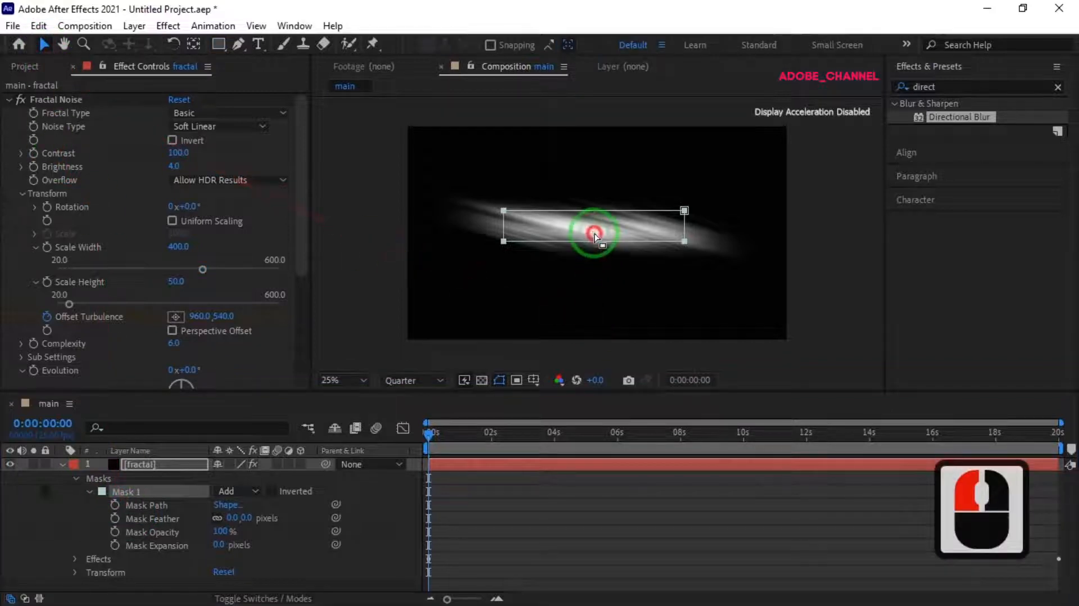
{"action": "left_click_drag", "start_coordinate": [595, 236], "coordinate": [597, 245]}
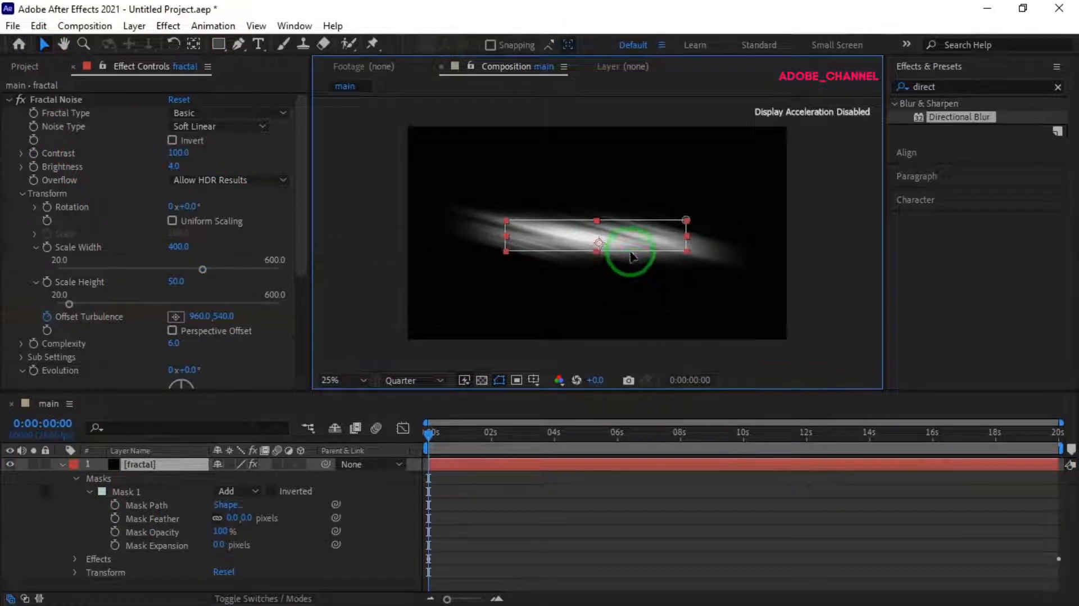
Shift the mask's two lower points sideways and slightly up so the rectangle becomes a slanted parallelogram.
{"action": "left_click", "coordinate": [691, 250]}
{"action": "left_click_drag", "start_coordinate": [664, 256], "coordinate": [491, 264]}
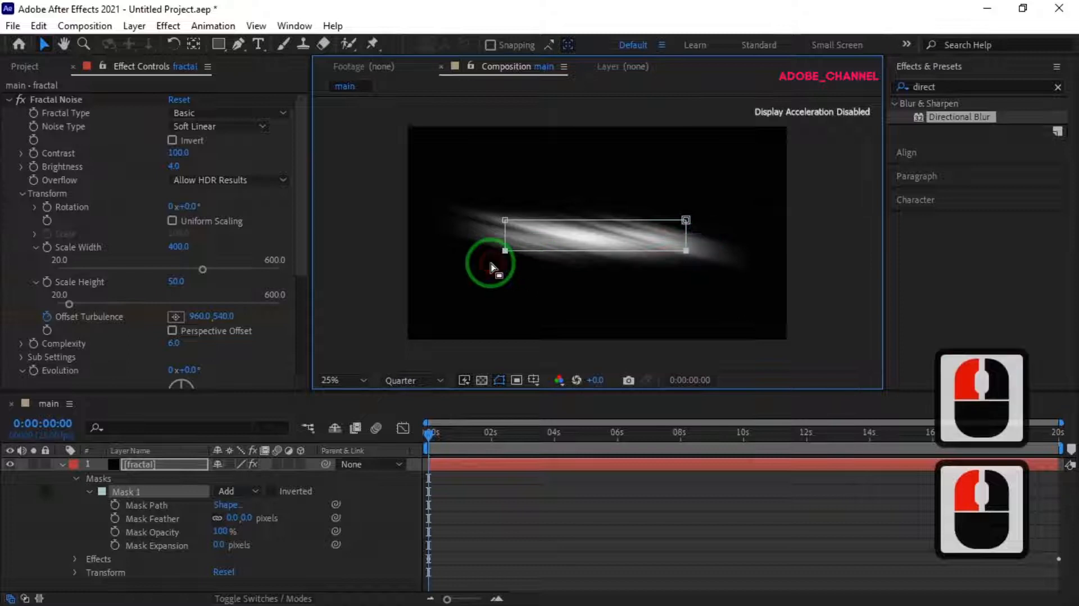
{"action": "left_click_drag", "start_coordinate": [687, 253], "coordinate": [721, 246]}
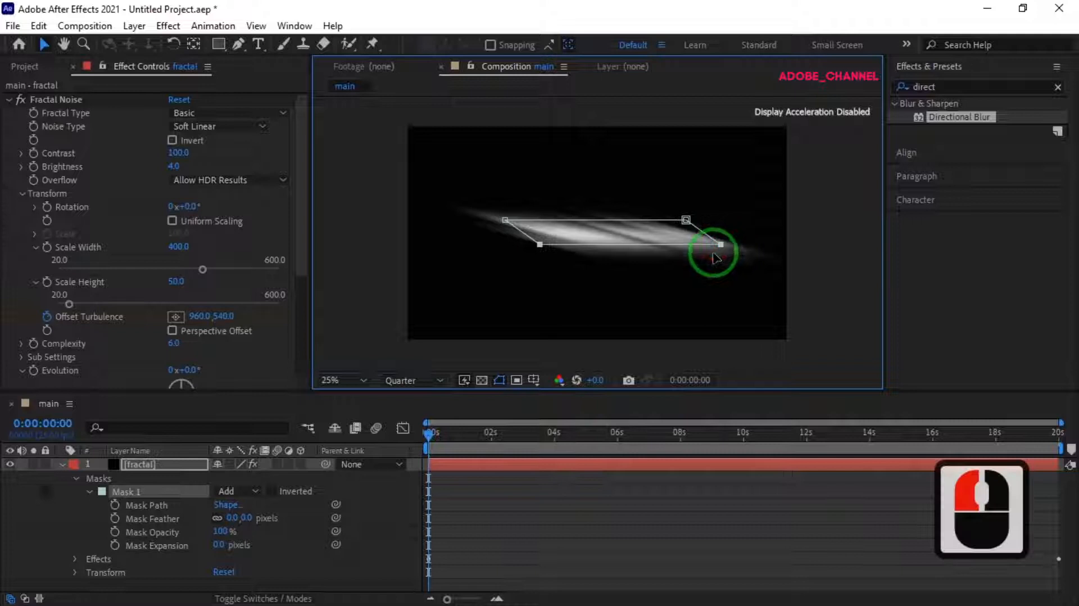
Set a Mask Path keyframe for Mask 1 at 20 seconds.
{"action": "left_click", "coordinate": [43, 424]}
{"action": "type", "text": "200"}
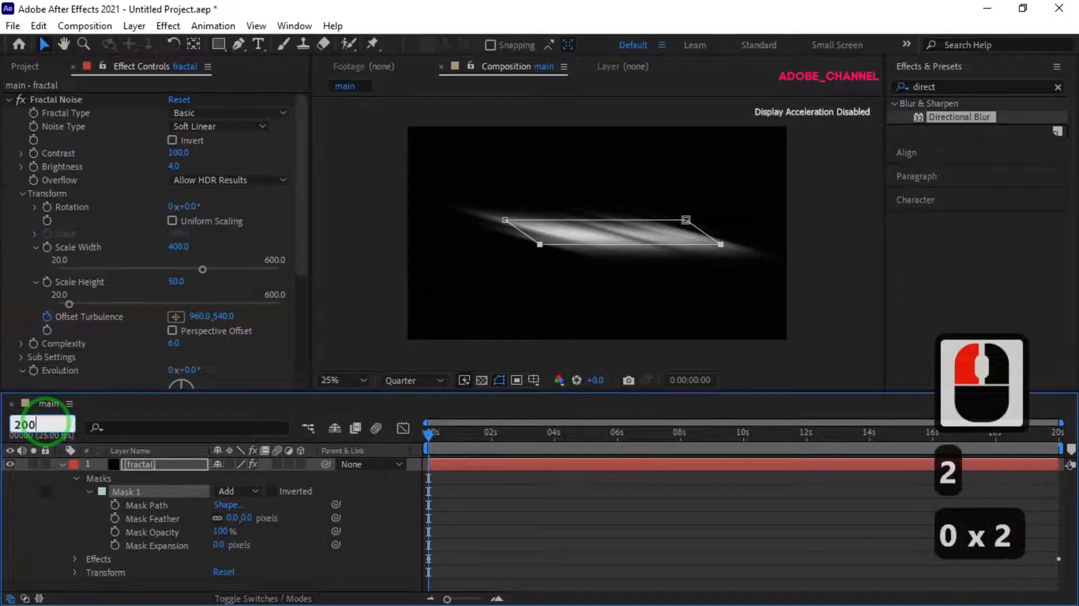
{"action": "key", "text": "Return"}
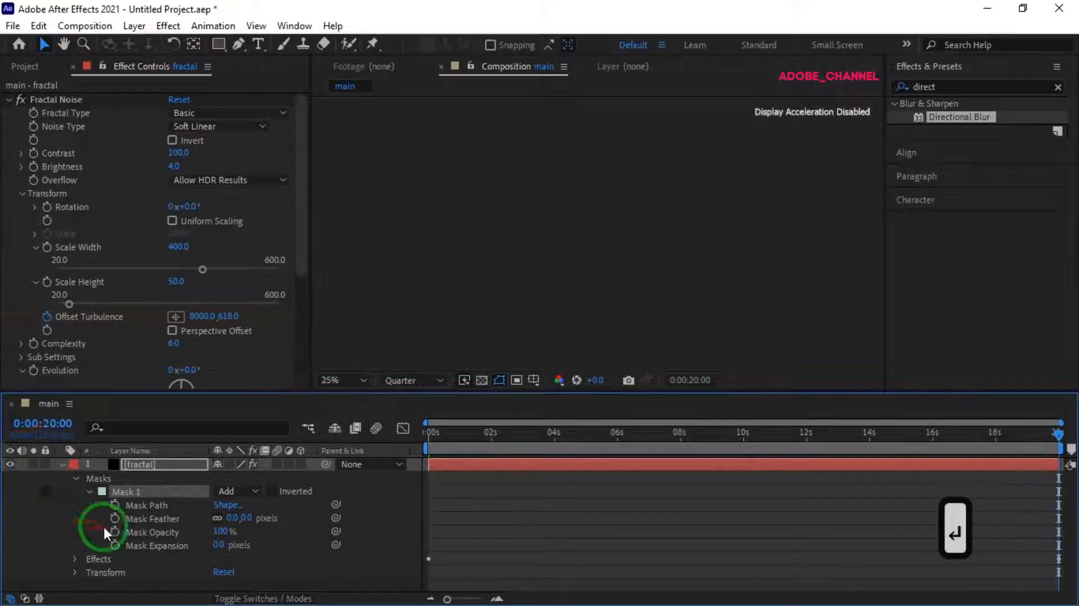
{"action": "left_click", "coordinate": [114, 504]}
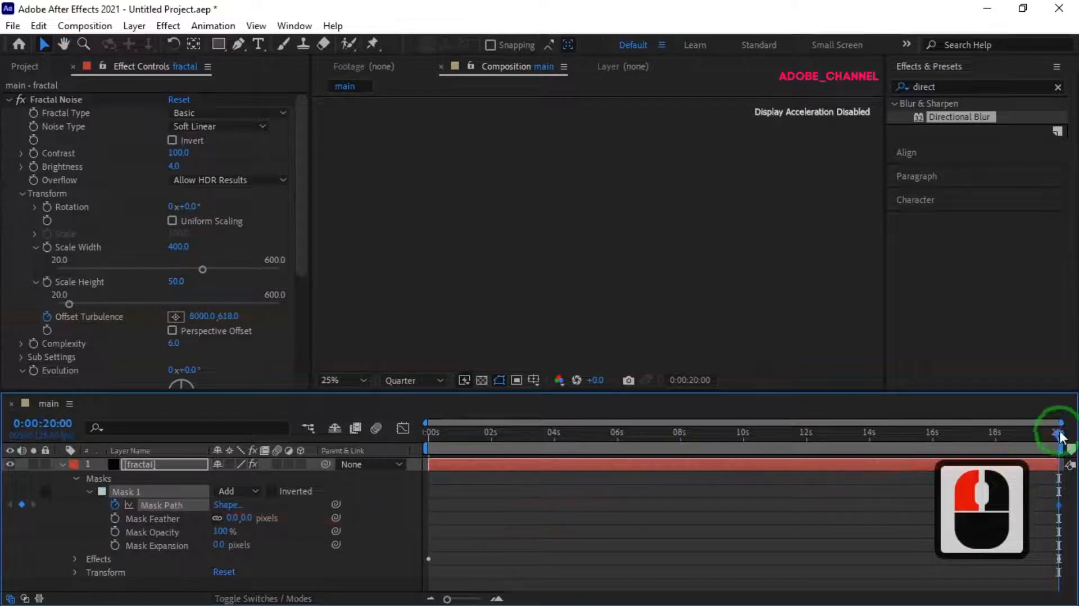
At 0 seconds, collapse the mask by moving its two right-hand points onto the left-hand ones.
{"action": "left_click_drag", "start_coordinate": [1059, 434], "coordinate": [417, 470]}
{"action": "left_click_drag", "start_coordinate": [667, 193], "coordinate": [548, 249]}
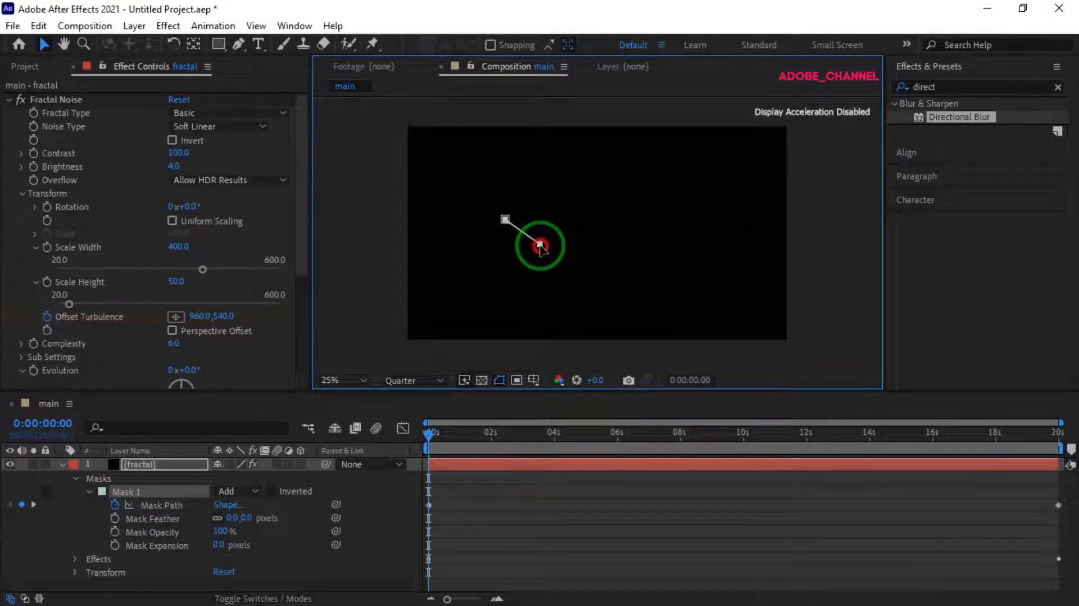
{"action": "left_click", "coordinate": [559, 290]}
Pre-compose the fractal layer as "base", moving all attributes into the new composition.
{"action": "left_click", "coordinate": [170, 459]}
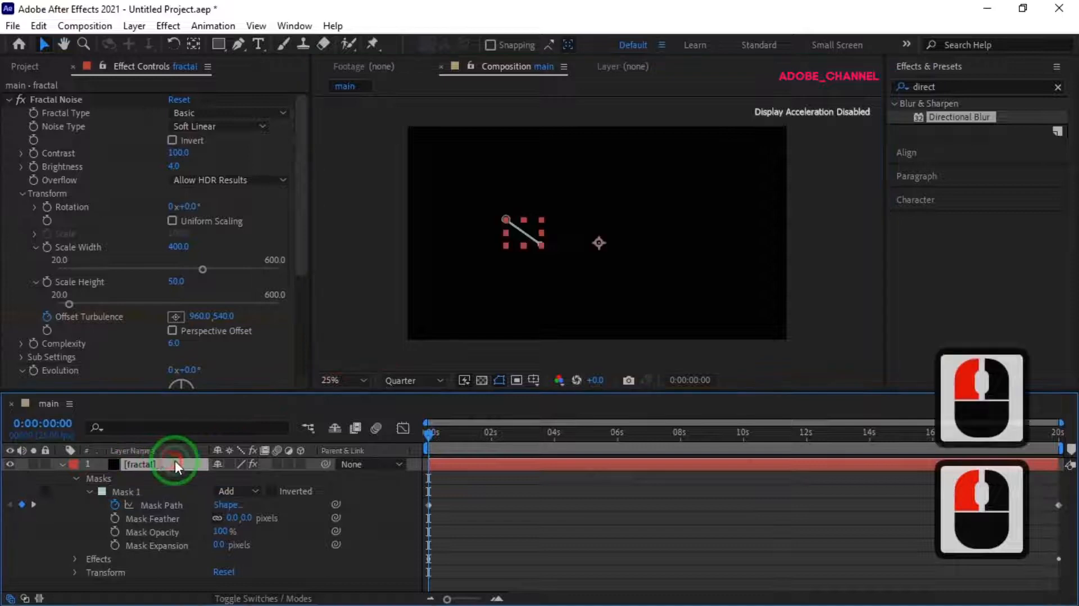
{"action": "right_click", "coordinate": [164, 465]}
{"action": "left_click", "coordinate": [221, 378]}
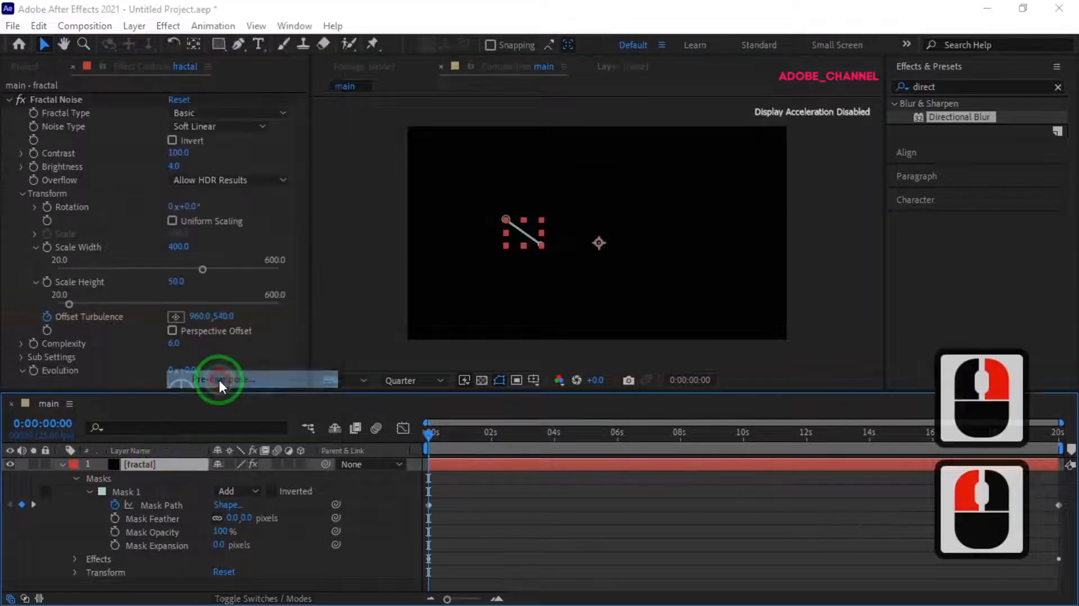
{"action": "type", "text": "base"}
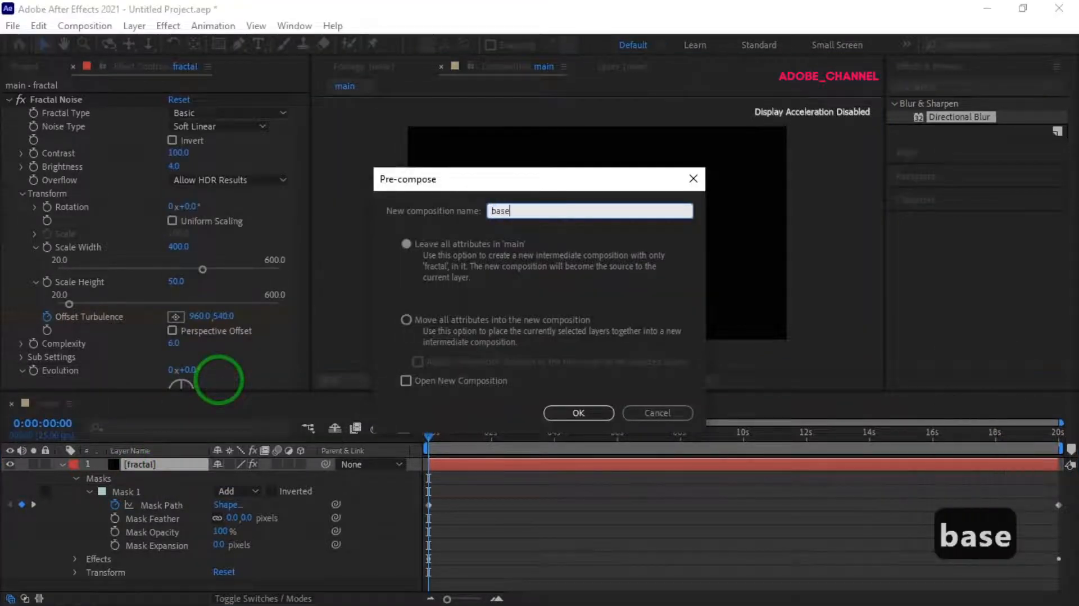
{"action": "left_click", "coordinate": [405, 320]}
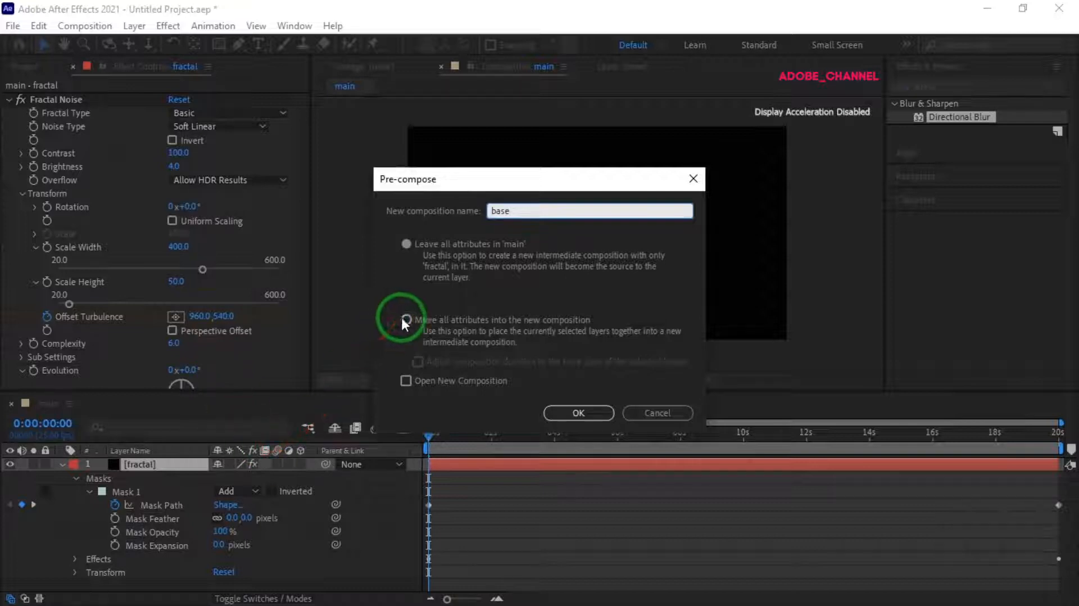
{"action": "left_click", "coordinate": [576, 422]}
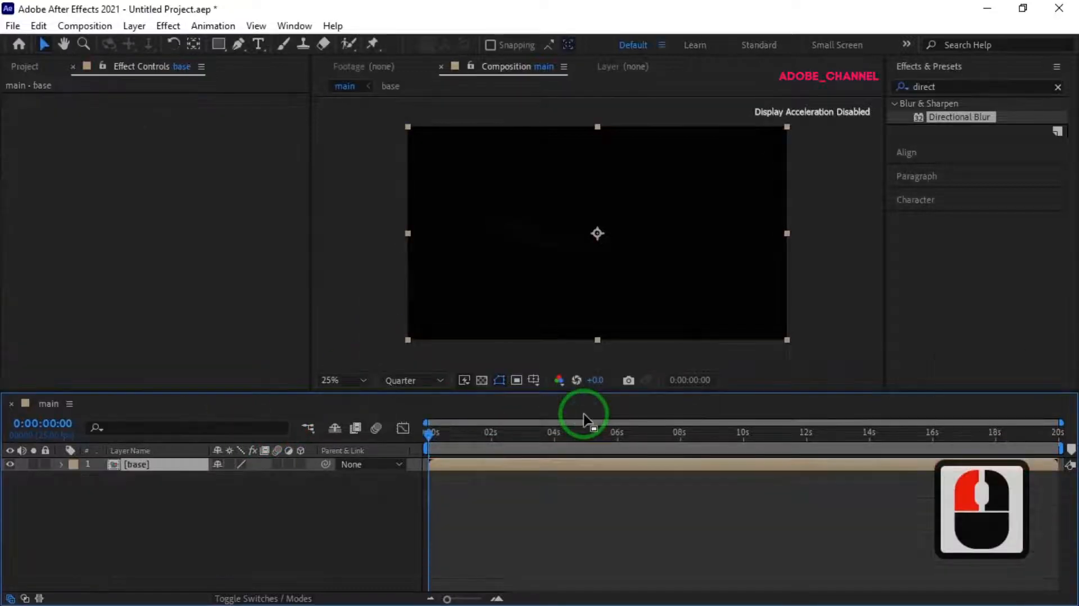
Find the Polar Coordinates effect and apply it to the base layer.
{"action": "left_click", "coordinate": [948, 86]}
{"action": "left_click", "coordinate": [899, 89]}
{"action": "type", "text": "po"}
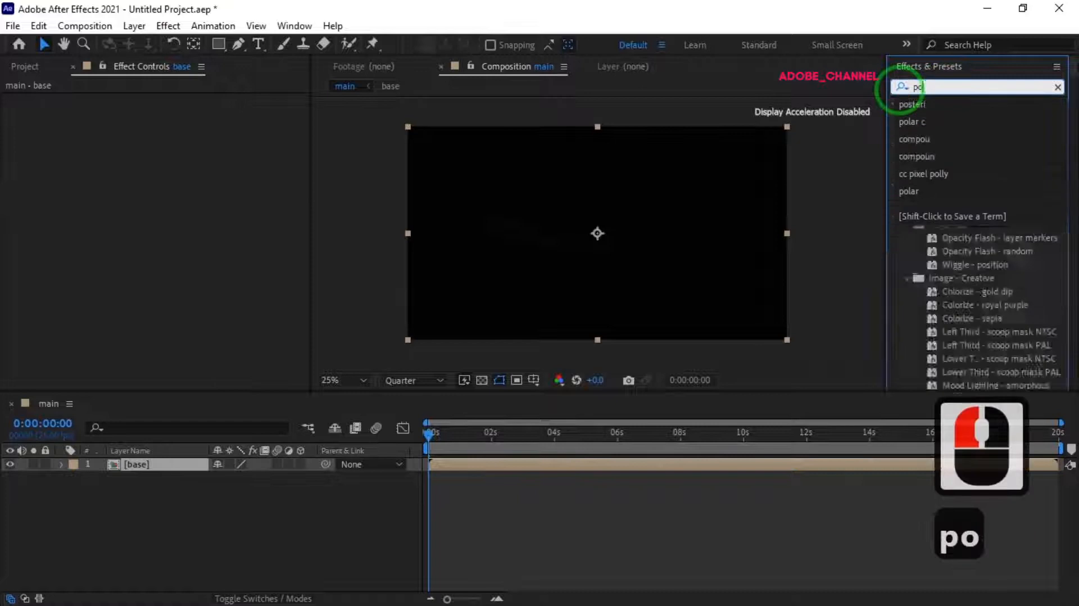
{"action": "type", "text": "lar"}
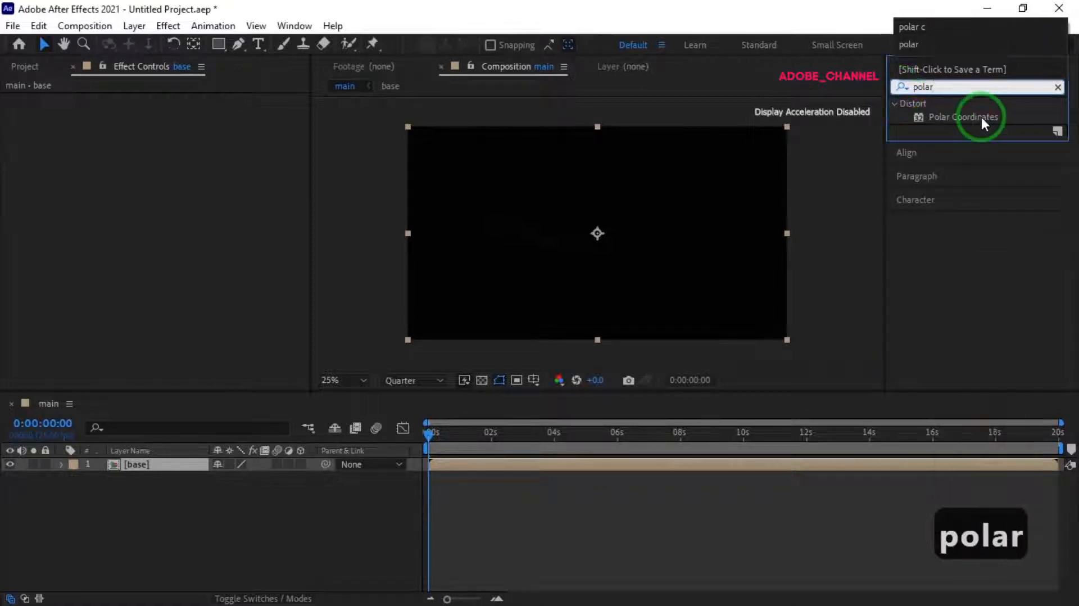
{"action": "double_click", "coordinate": [981, 117]}
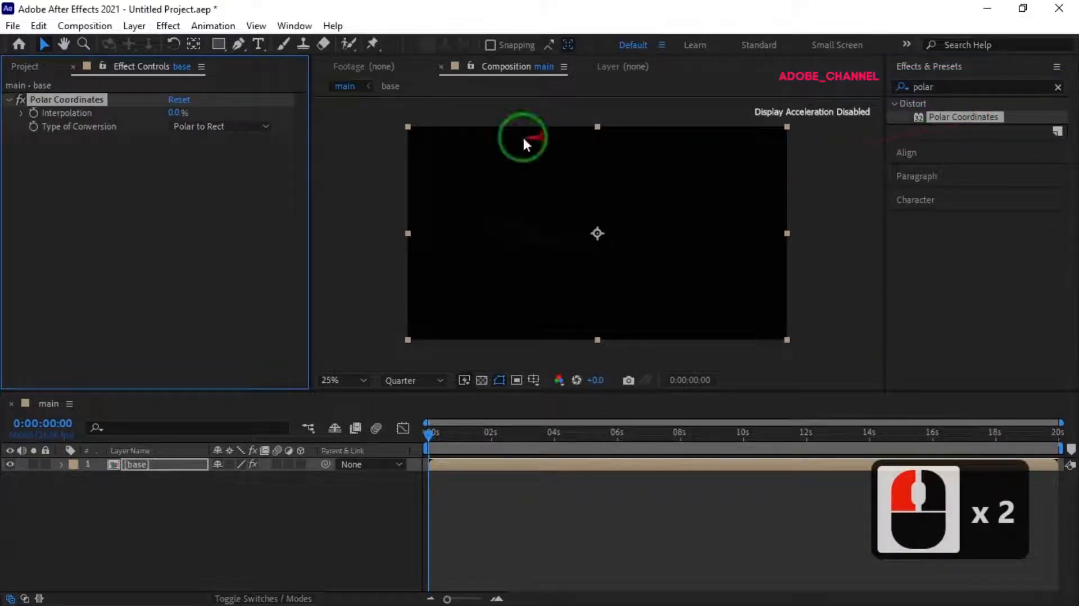
Set Polar Coordinates to Rect to Polar with 100% Interpolation, and preview the arc at 0:00:08:02.
{"action": "left_click", "coordinate": [265, 128]}
{"action": "left_click", "coordinate": [248, 145]}
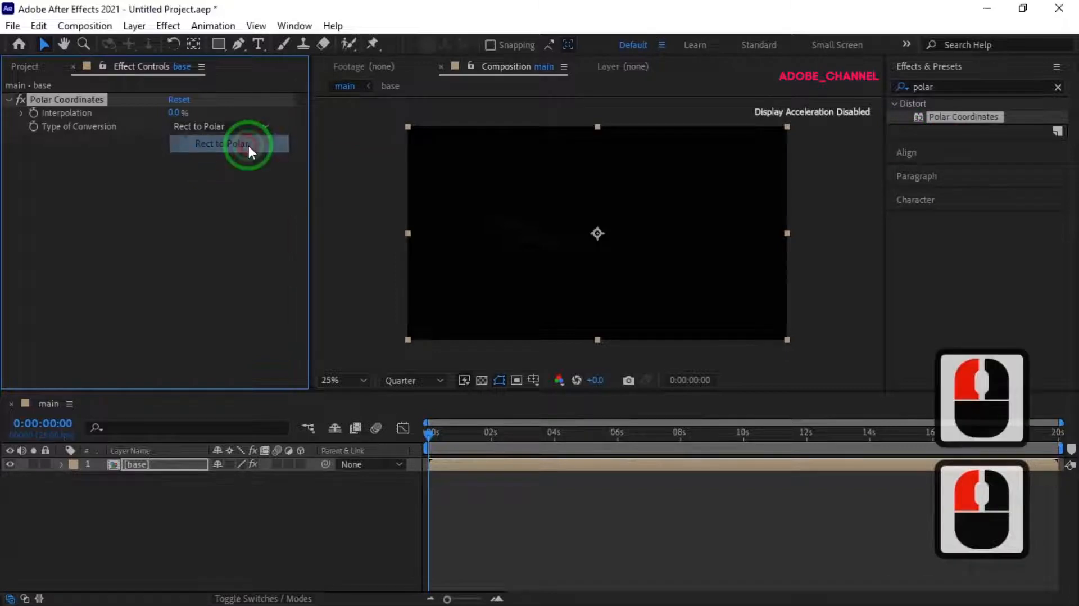
{"action": "left_click", "coordinate": [175, 113]}
{"action": "type", "text": "100"}
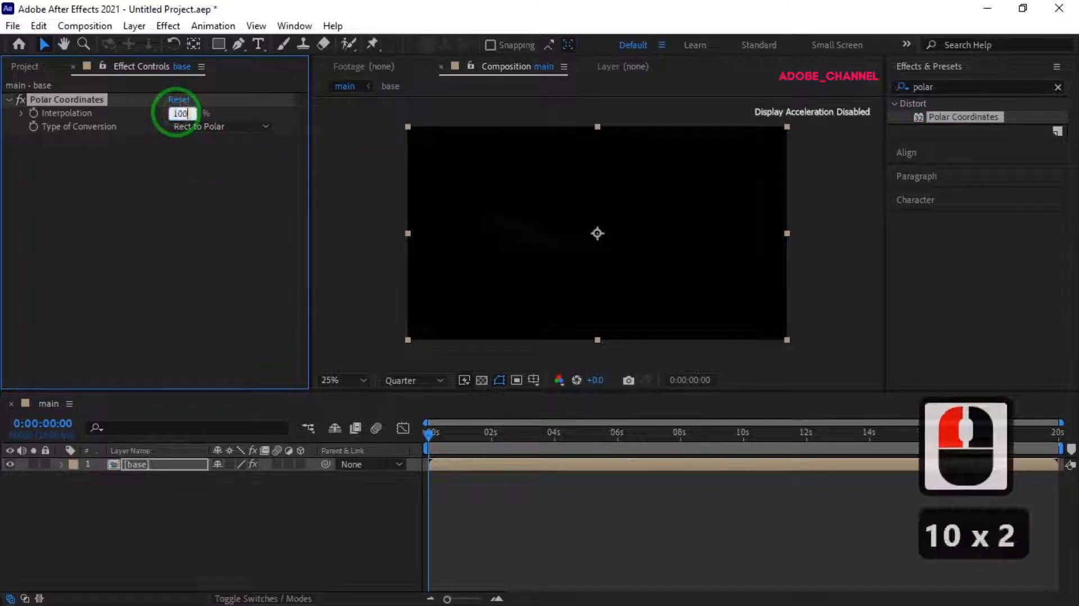
{"action": "key", "text": "Return"}
{"action": "left_click_drag", "start_coordinate": [430, 433], "coordinate": [687, 478]}
Apply the Tint effect to the base layer and map white to green (39E40C).
{"action": "left_click", "coordinate": [899, 92]}
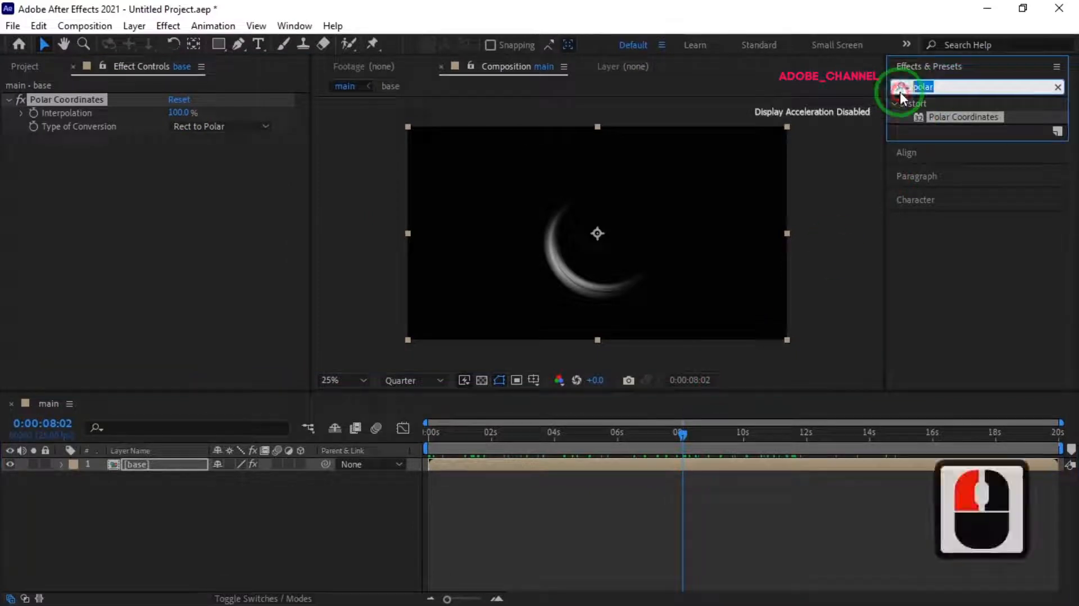
{"action": "type", "text": "tint"}
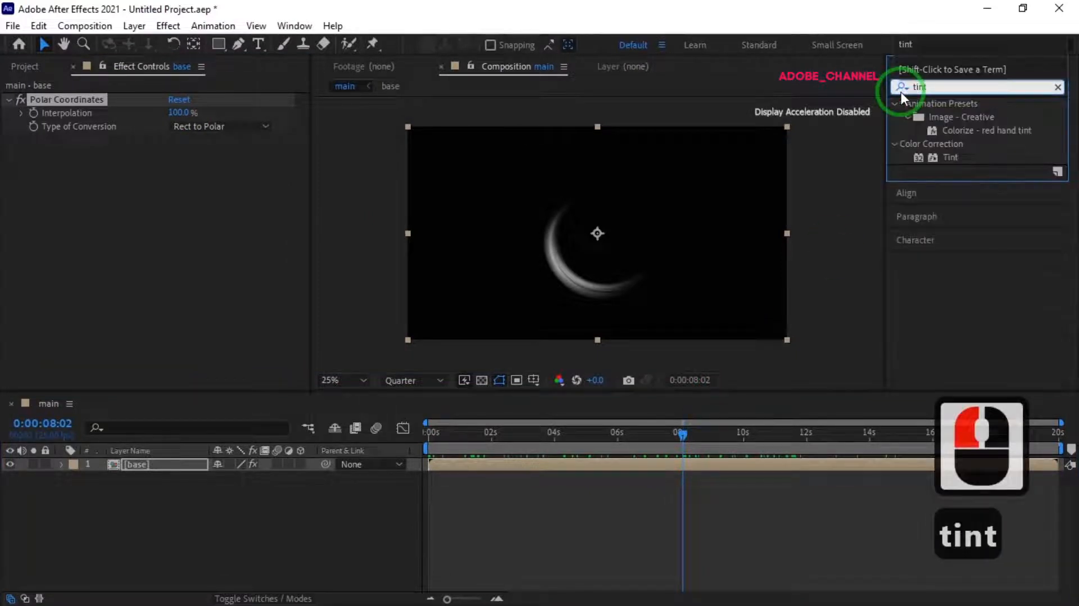
{"action": "double_click", "coordinate": [949, 157]}
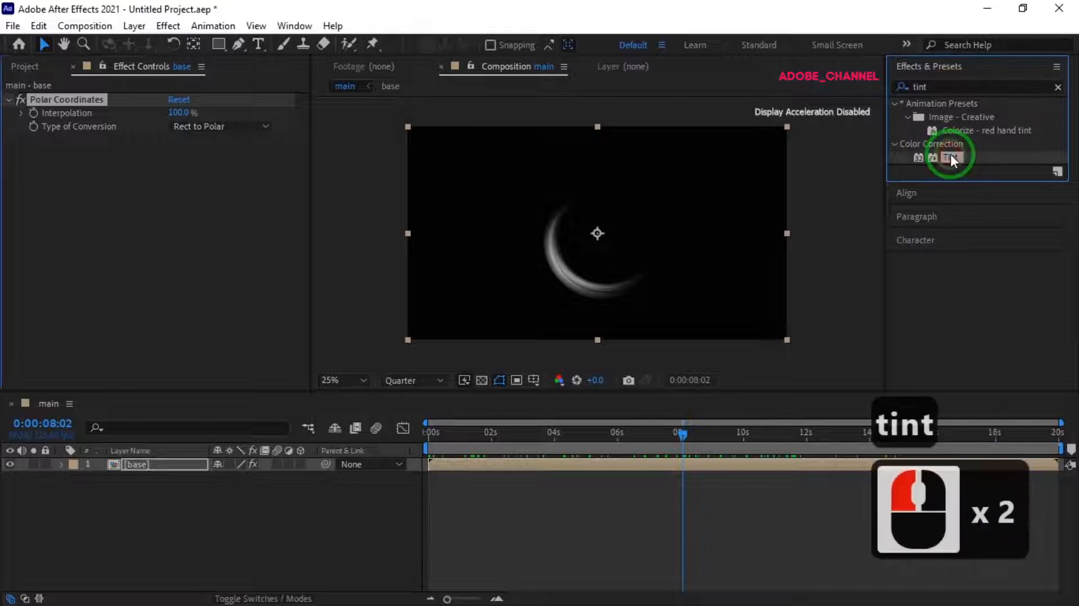
{"action": "left_click", "coordinate": [176, 166]}
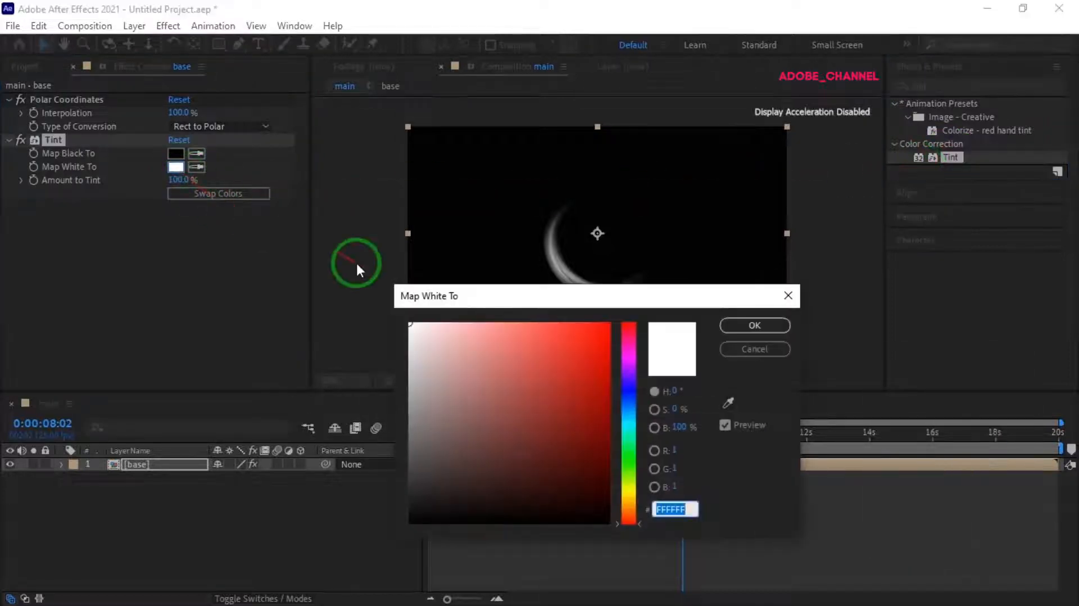
{"action": "left_click", "coordinate": [628, 464]}
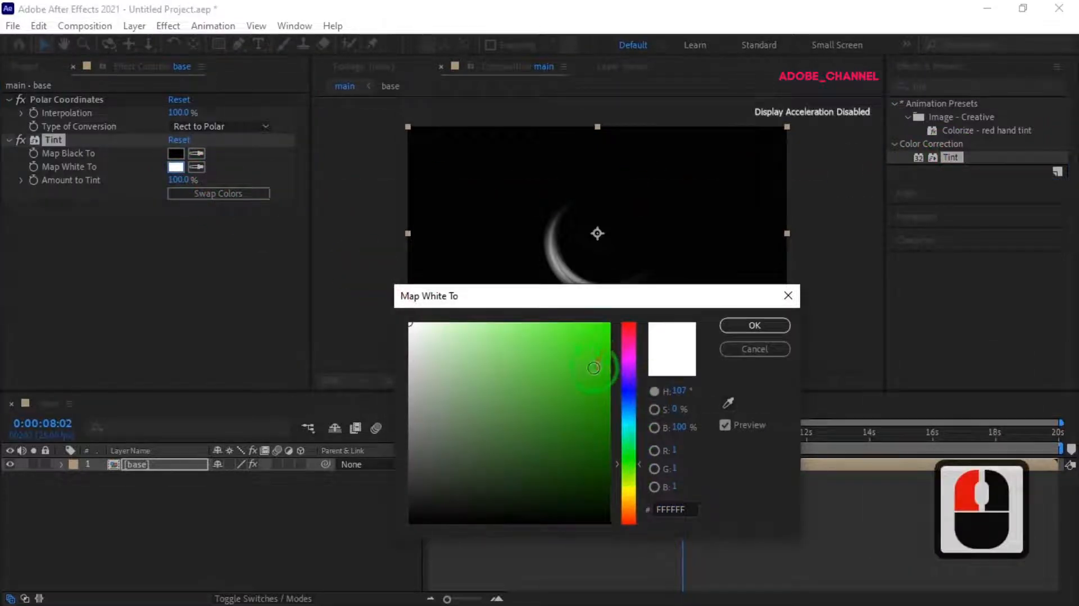
{"action": "left_click", "coordinate": [599, 343]}
{"action": "left_click", "coordinate": [757, 325]}
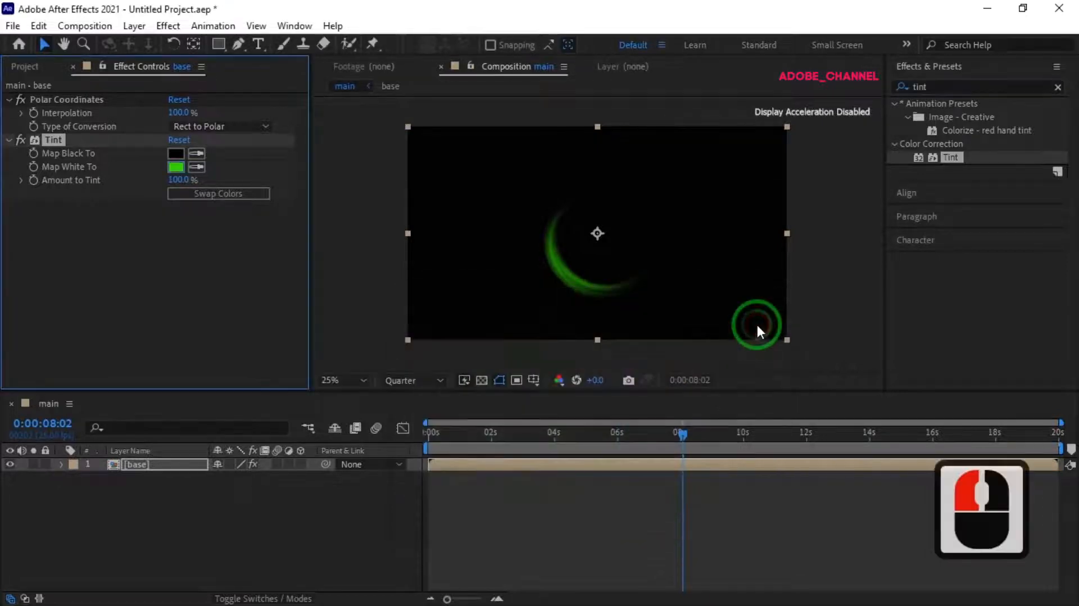
Reveal the base layer's Position and Rotation and set its Position to 1116, 580.
{"action": "left_click", "coordinate": [156, 463]}
{"action": "key", "text": "r"}
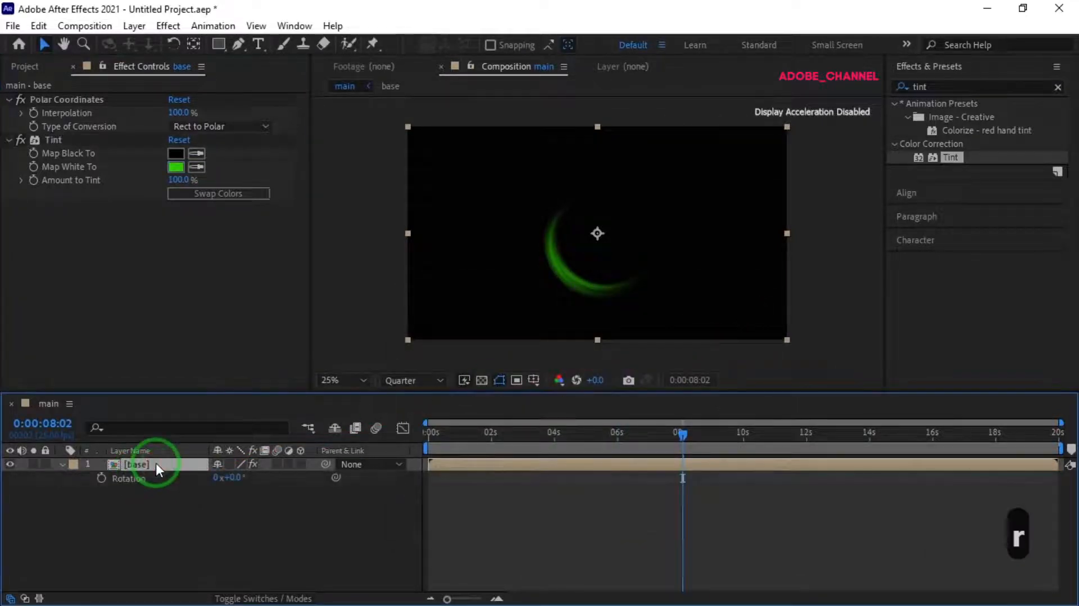
{"action": "key", "text": "shift+p"}
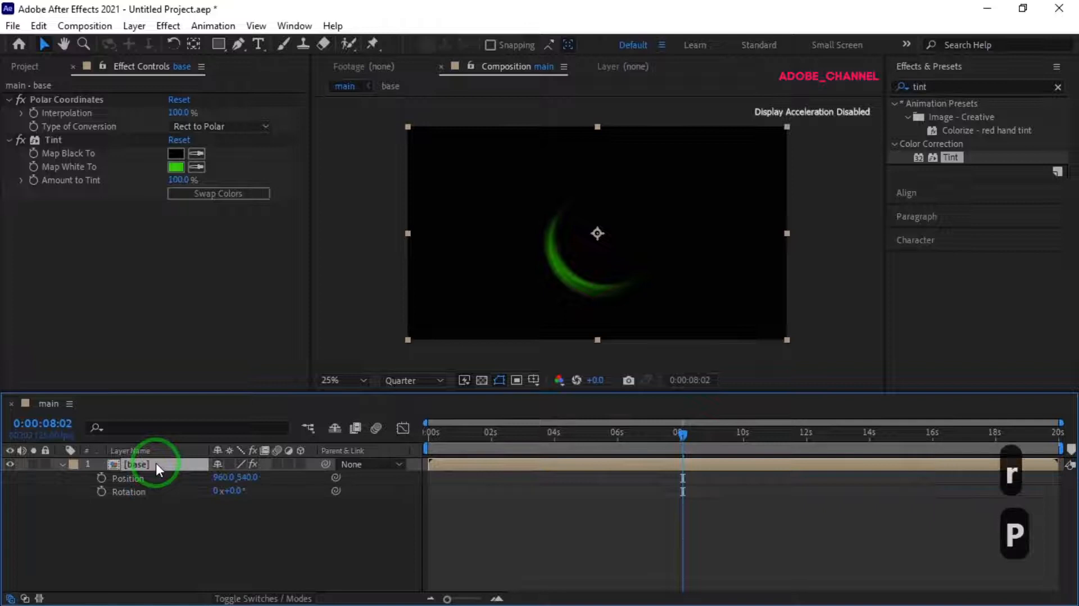
Duplicate the base layer three times.
{"action": "left_click", "coordinate": [164, 464]}
{"action": "key", "text": "ctrl+d"}
{"action": "key", "text": "ctrl+d"}
{"action": "key", "text": "ctrl+d"}
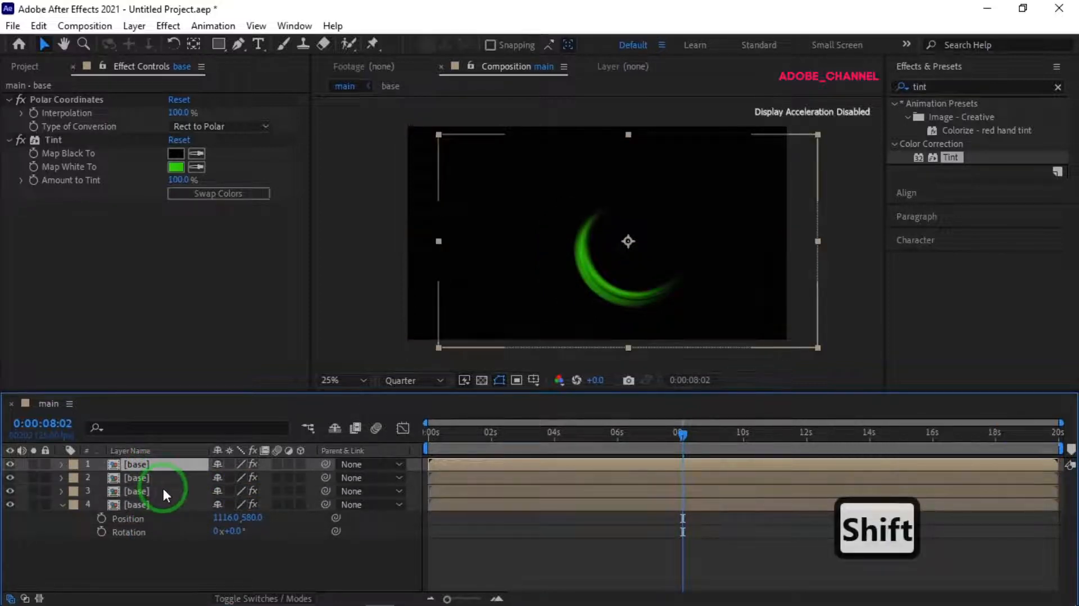
Reveal the Position and Rotation properties of the three duplicated base layers.
{"action": "left_click", "coordinate": [161, 492], "text": "shift"}
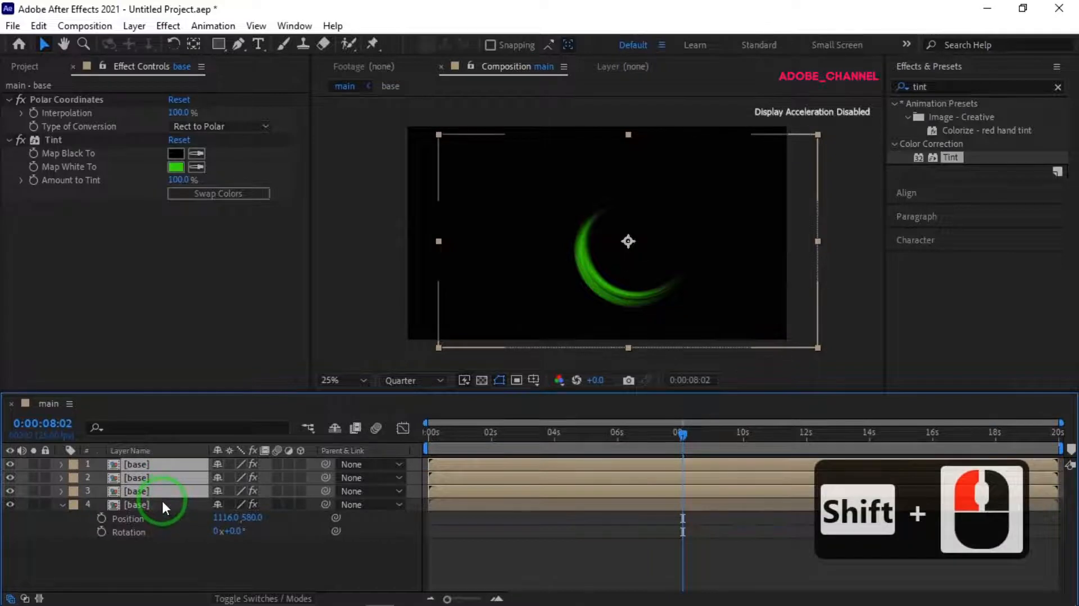
{"action": "key", "text": "r"}
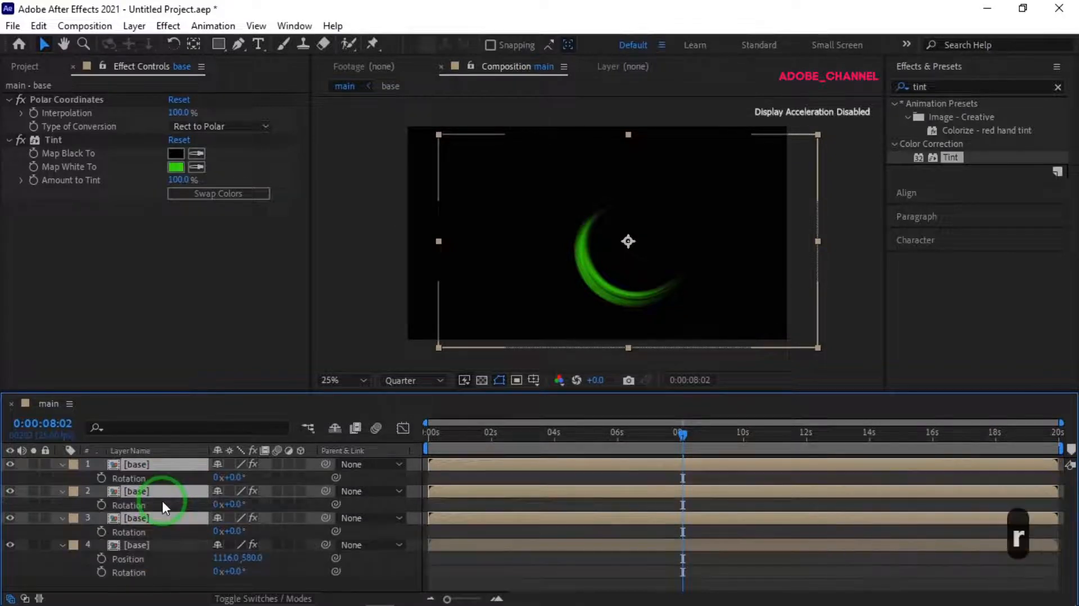
{"action": "key", "text": "shift+p"}
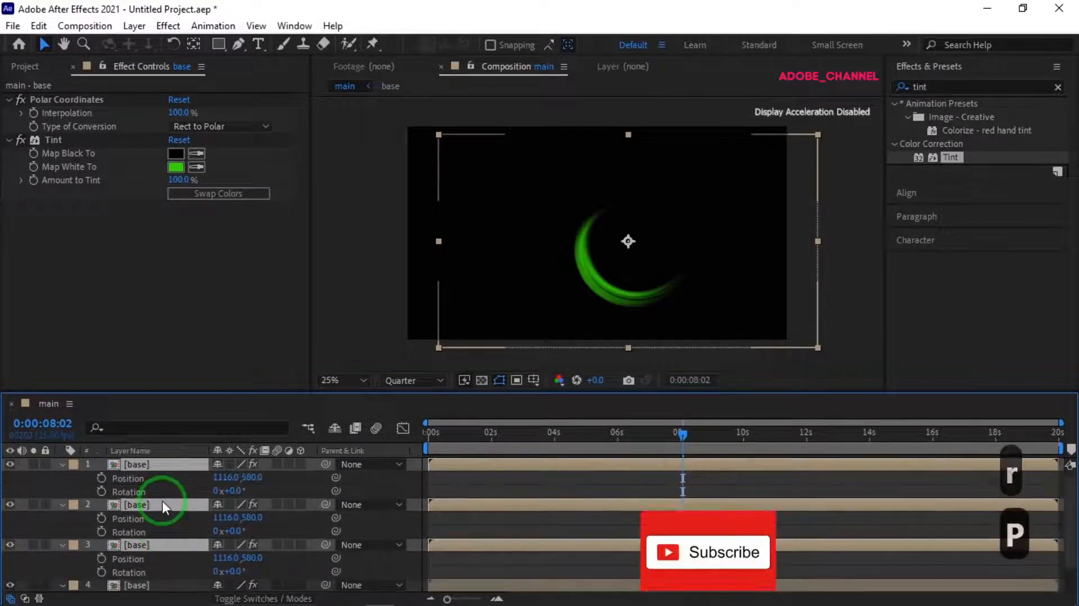
Change the Tint's white mapping to blue on base layer 1.
{"action": "left_click", "coordinate": [170, 467]}
{"action": "left_click", "coordinate": [158, 462]}
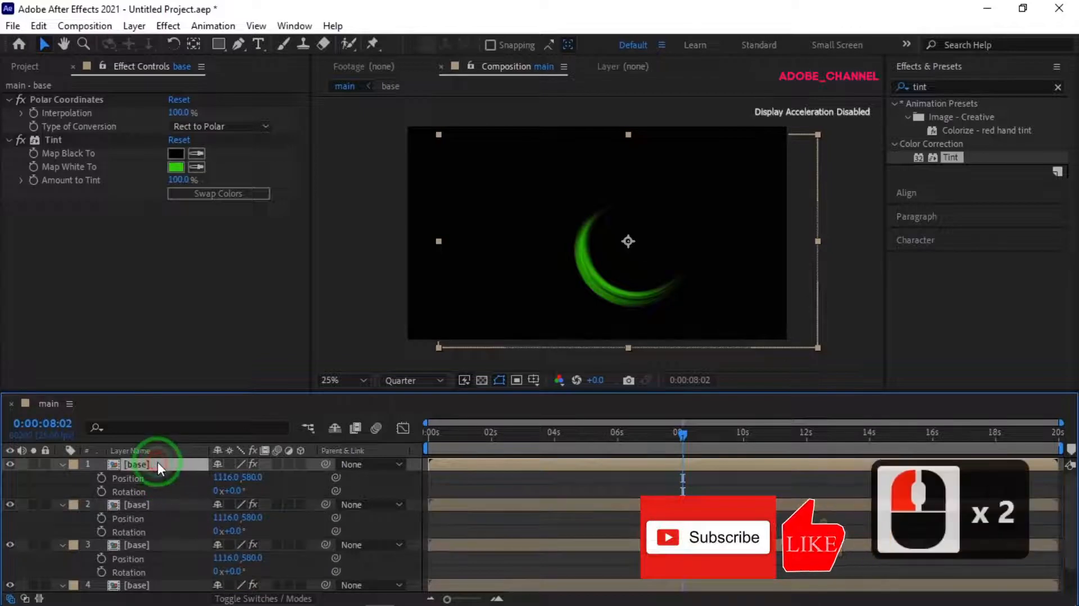
{"action": "left_click", "coordinate": [176, 168]}
{"action": "left_click", "coordinate": [628, 392]}
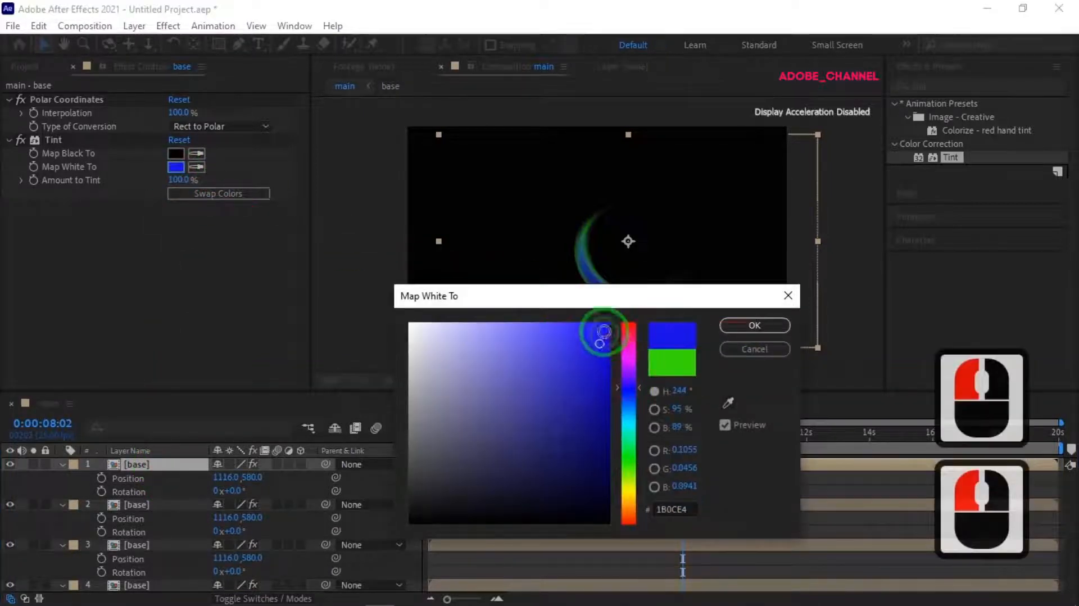
{"action": "left_click", "coordinate": [754, 324]}
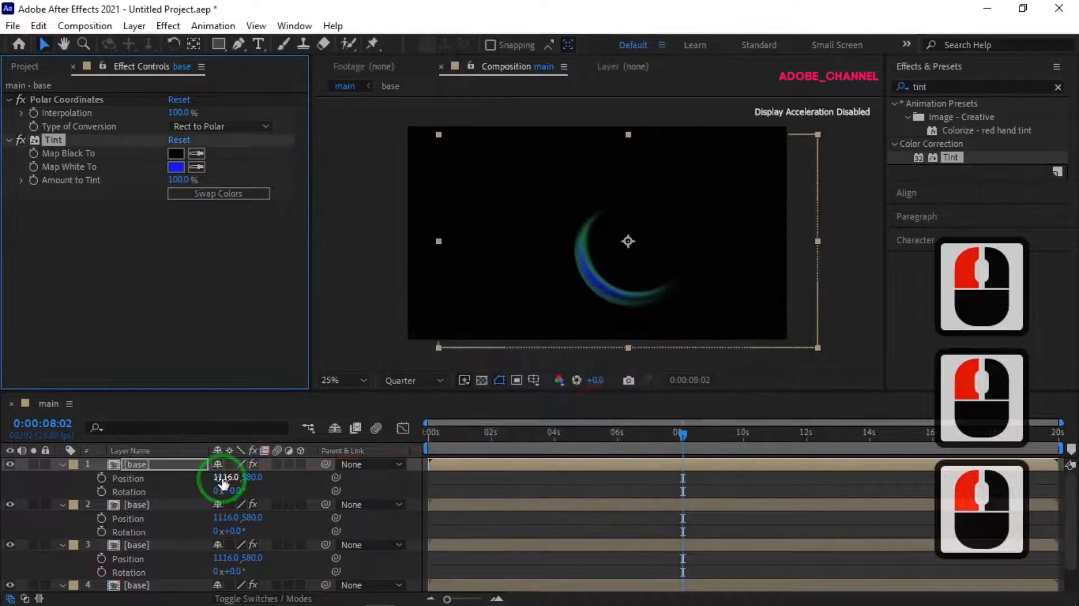
Set base layer 1's Position to 696, 472 and its Rotation to 180°.
{"action": "left_click", "coordinate": [223, 478]}
{"action": "type", "text": "696"}
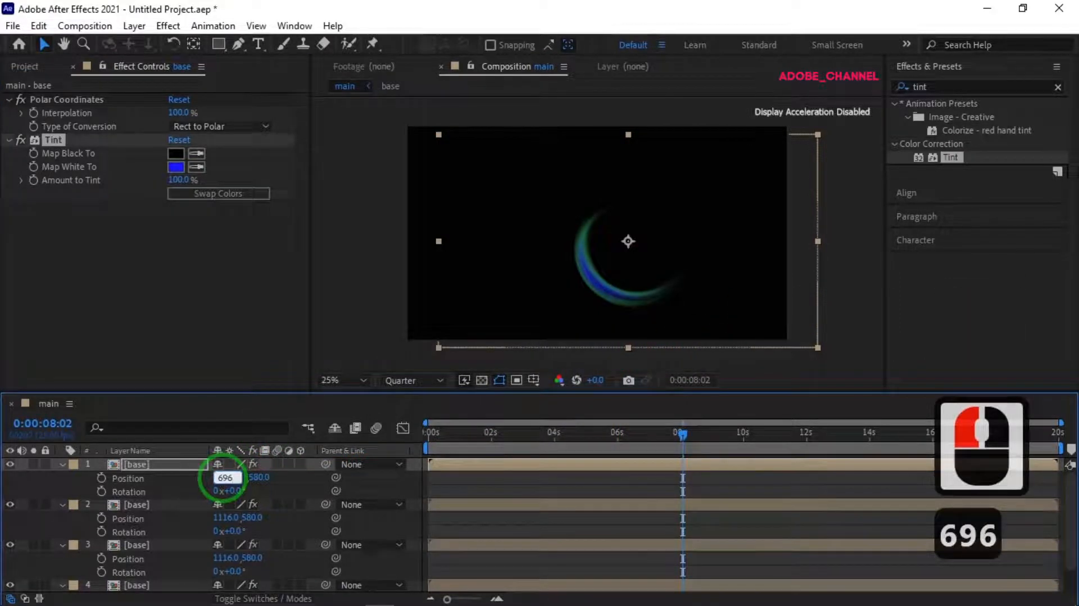
{"action": "key", "text": "Return"}
{"action": "left_click", "coordinate": [249, 477]}
{"action": "type", "text": "472"}
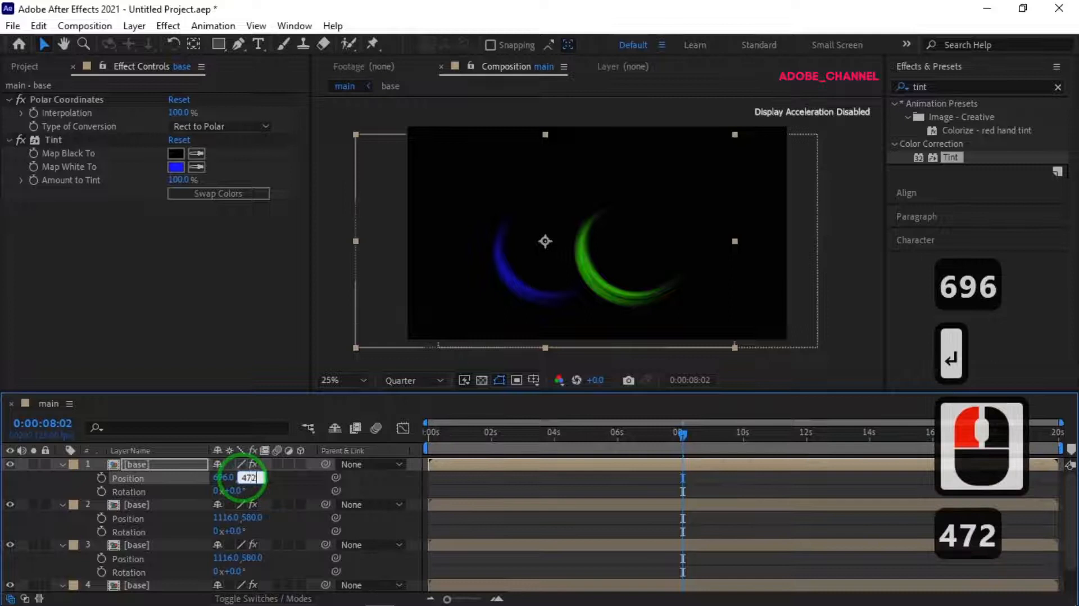
{"action": "key", "text": "Return"}
{"action": "left_click", "coordinate": [234, 490]}
{"action": "type", "text": "18"}
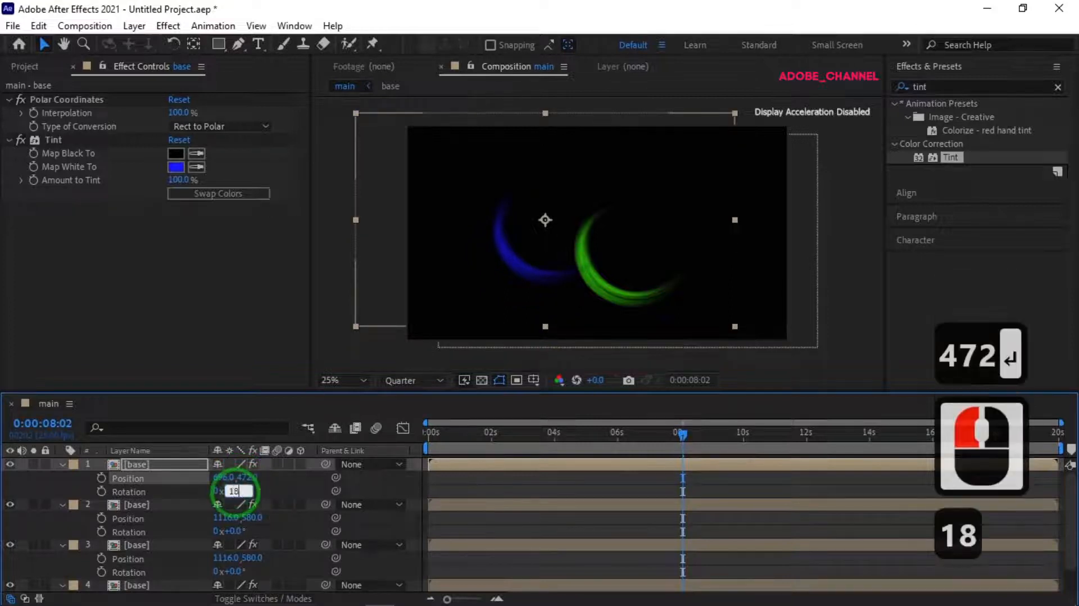
{"action": "type", "text": "0"}
{"action": "key", "text": "Return"}
Change the Tint's white mapping to yellow on base layer 2.
{"action": "left_click", "coordinate": [156, 504]}
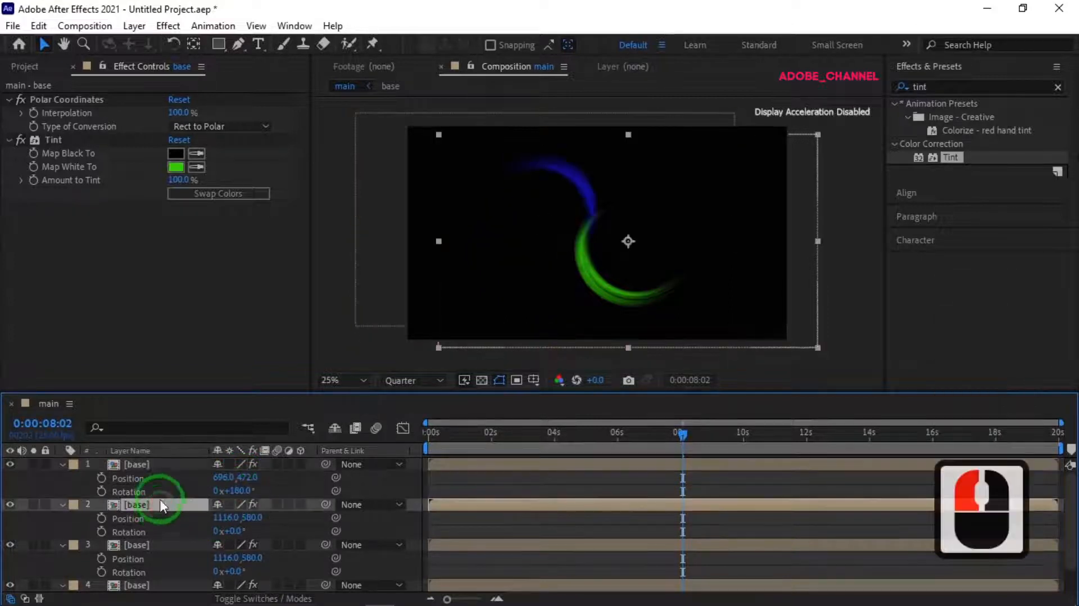
{"action": "left_click", "coordinate": [177, 167]}
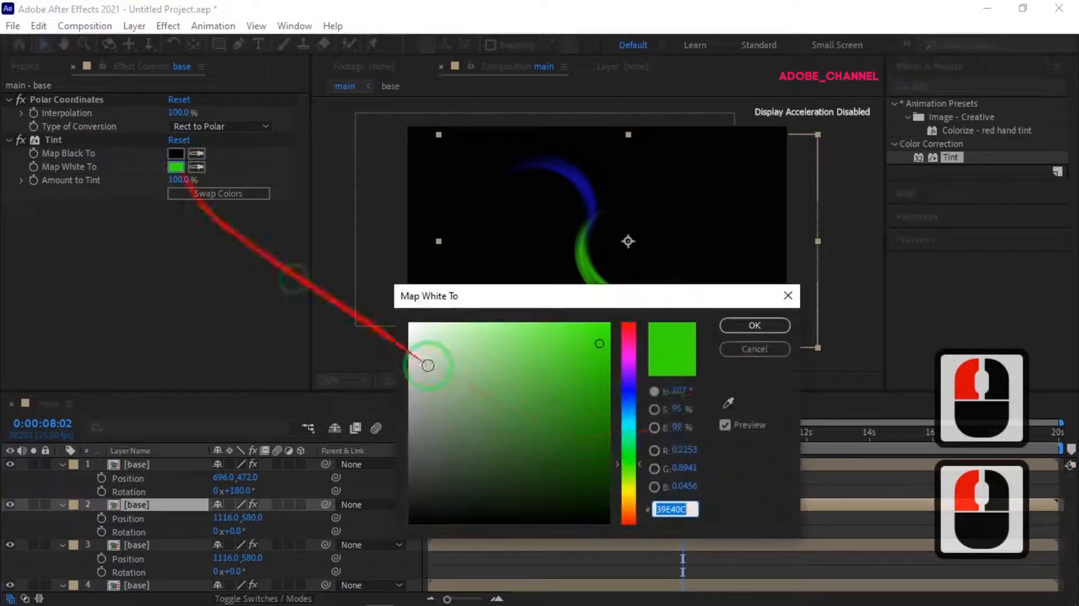
{"action": "left_click_drag", "start_coordinate": [632, 486], "coordinate": [631, 491]}
{"action": "left_click", "coordinate": [590, 330]}
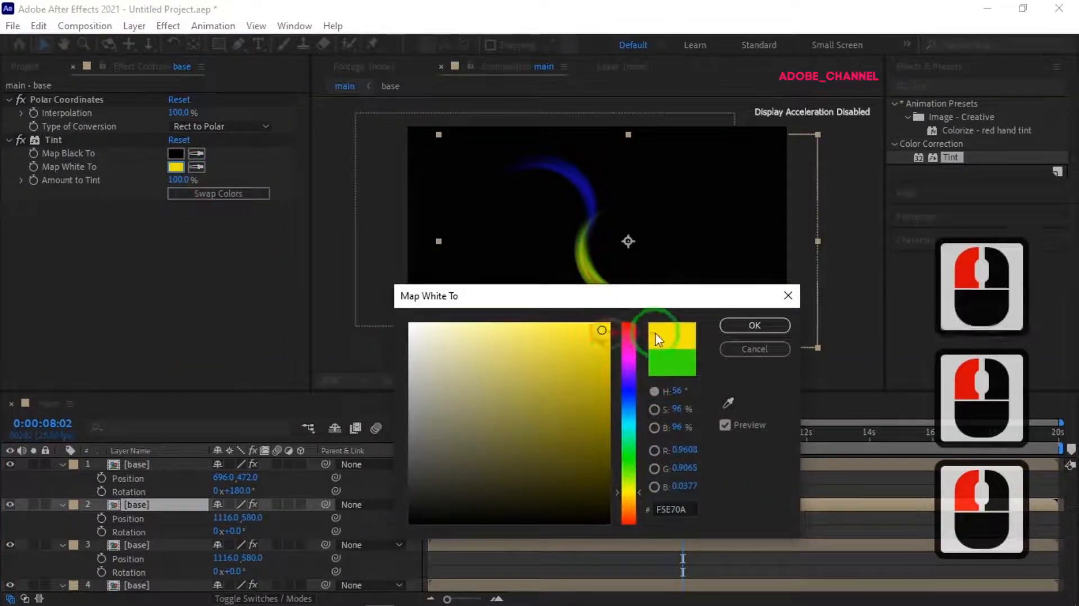
{"action": "left_click", "coordinate": [754, 324]}
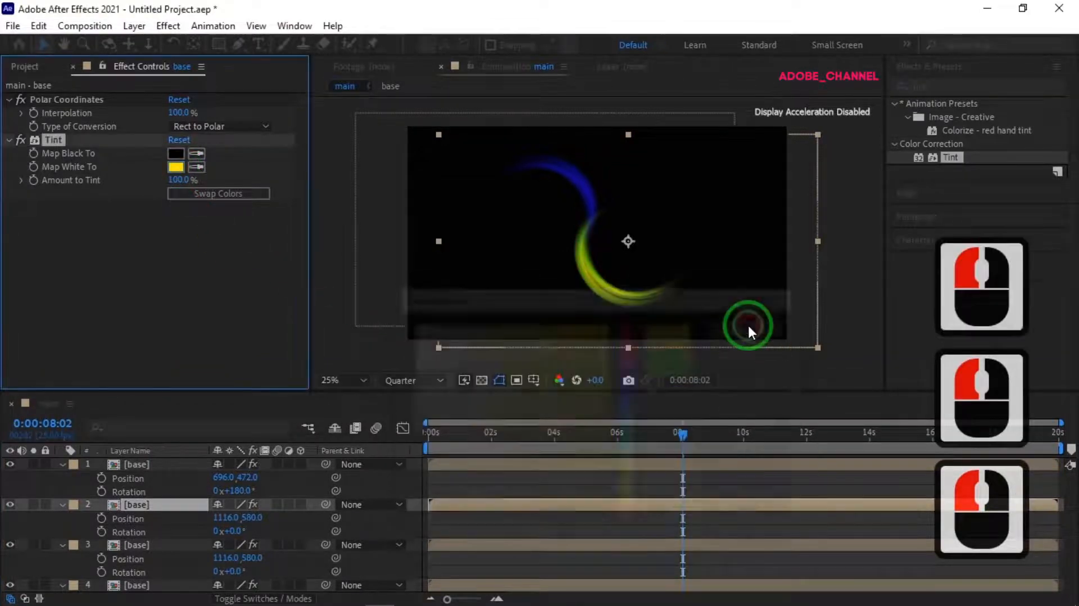
Set base layer 2's Position to 960, 284 and its Rotation to -90°.
{"action": "left_click", "coordinate": [224, 515]}
{"action": "type", "text": "960"}
{"action": "key", "text": "Return"}
{"action": "left_click", "coordinate": [248, 517]}
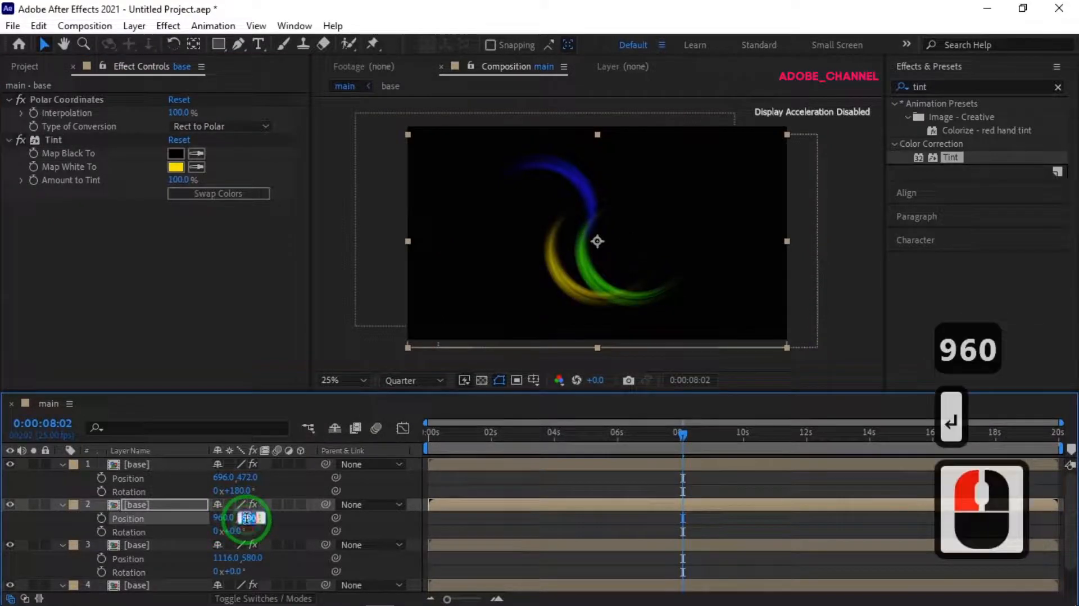
{"action": "type", "text": "284"}
{"action": "key", "text": "Return"}
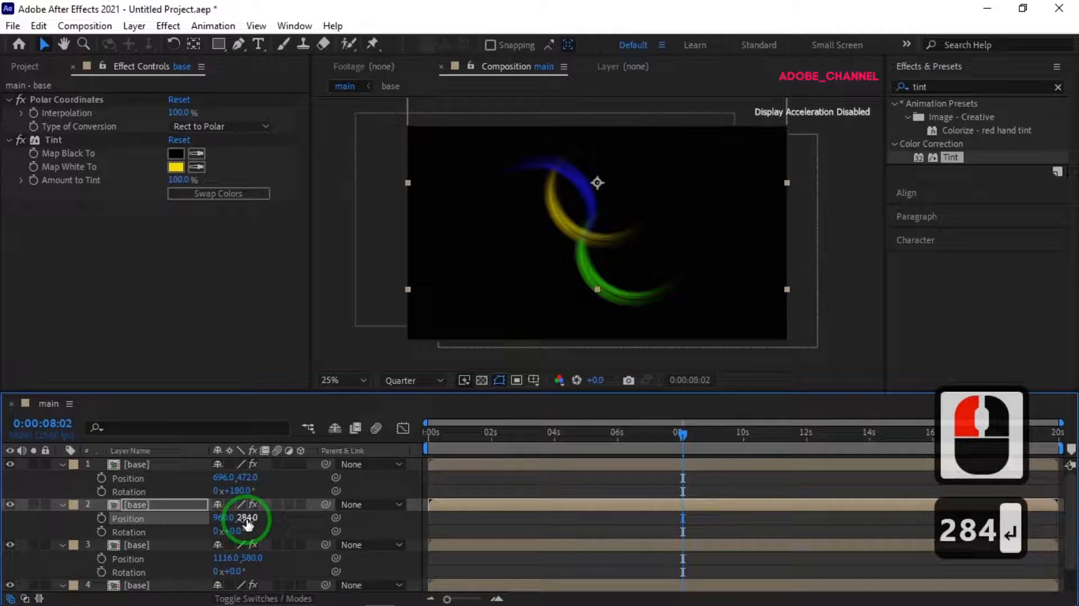
{"action": "left_click", "coordinate": [234, 531]}
{"action": "type", "text": "-90"}
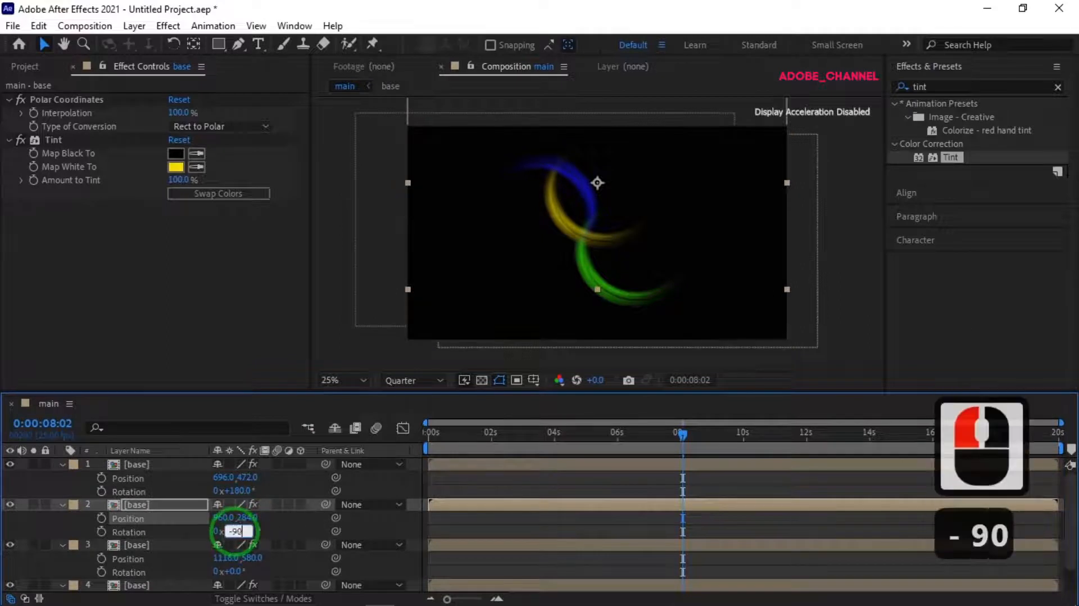
{"action": "key", "text": "Return"}
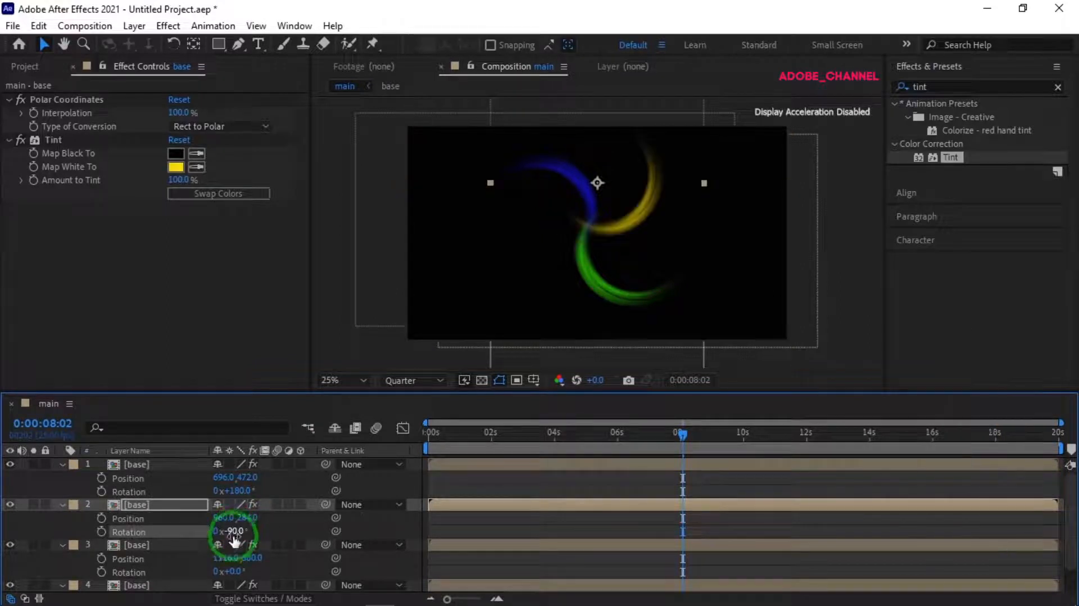
Change the Tint's white mapping to pinkish red on base layer 3.
{"action": "left_click", "coordinate": [143, 545]}
{"action": "left_click", "coordinate": [172, 170]}
{"action": "left_click", "coordinate": [629, 331]}
{"action": "left_click", "coordinate": [599, 327]}
{"action": "left_click", "coordinate": [744, 327]}
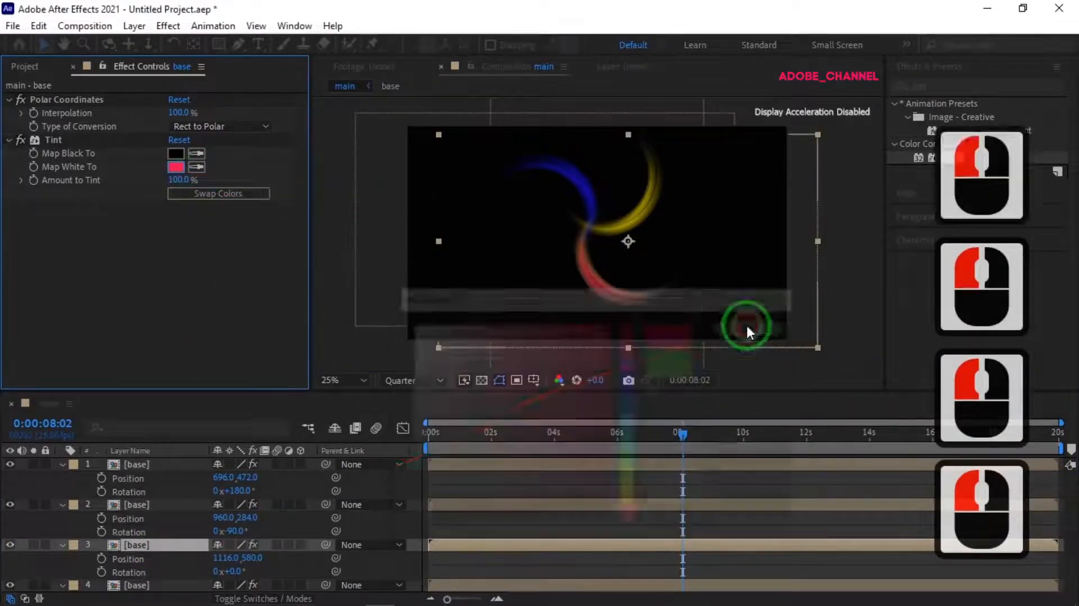
Set base layer 3's Position to 1148, 536.
{"action": "left_click", "coordinate": [225, 558]}
{"action": "type", "text": "1248"}
{"action": "key", "text": "Return"}
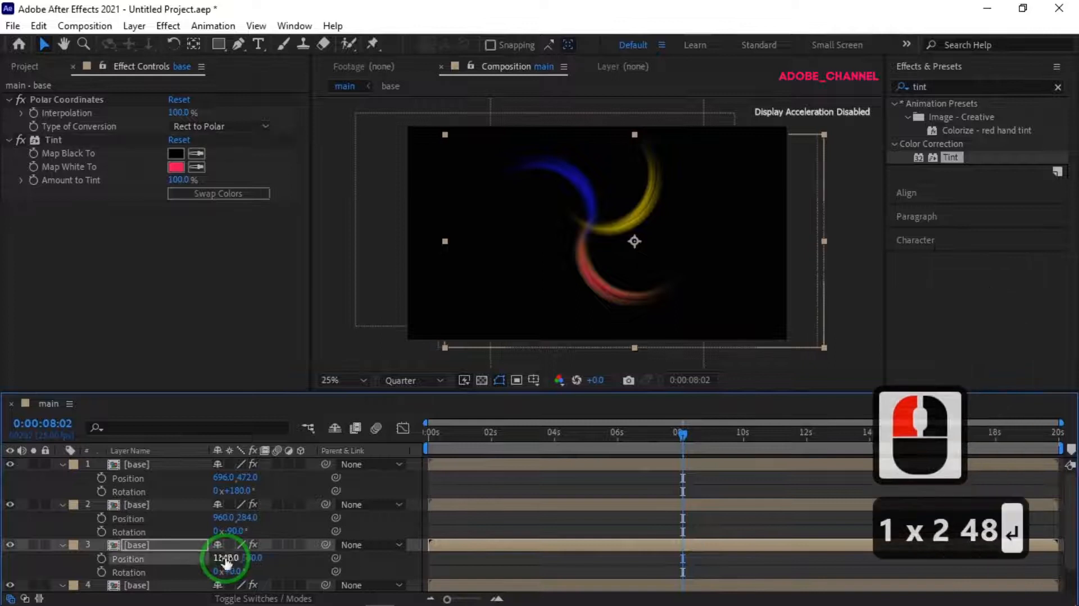
{"action": "left_click", "coordinate": [251, 557]}
{"action": "type", "text": "536"}
{"action": "key", "text": "Return"}
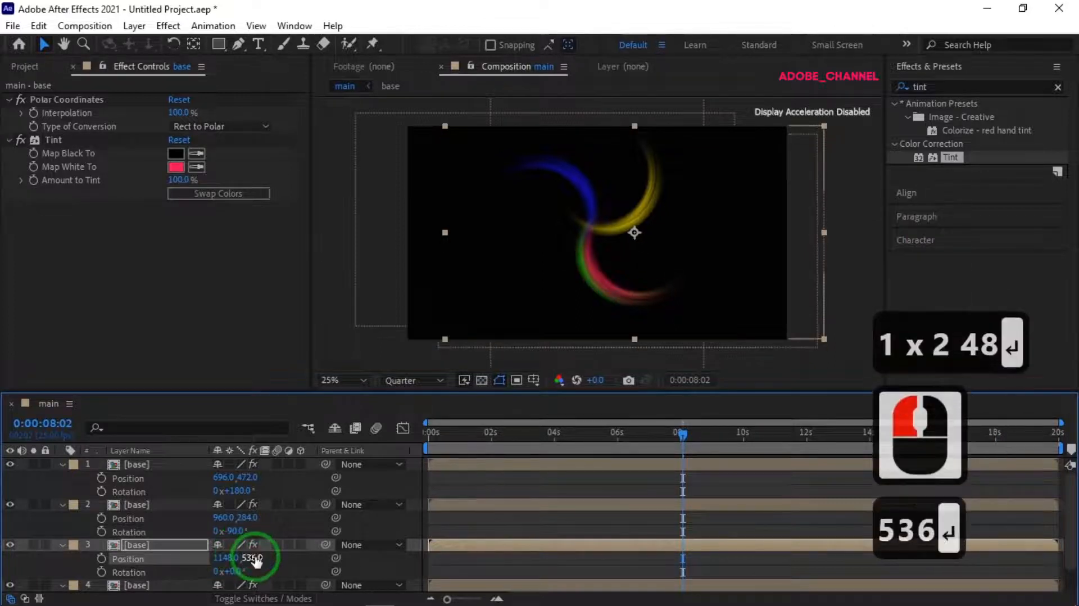
{"action": "left_click", "coordinate": [260, 557]}
Set base layer 4's Position to 856, 720 and its Rotation to 88°.
{"action": "scroll", "coordinate": [176, 550], "scroll_direction": "down", "scroll_amount": 1}
{"action": "left_click", "coordinate": [171, 555]}
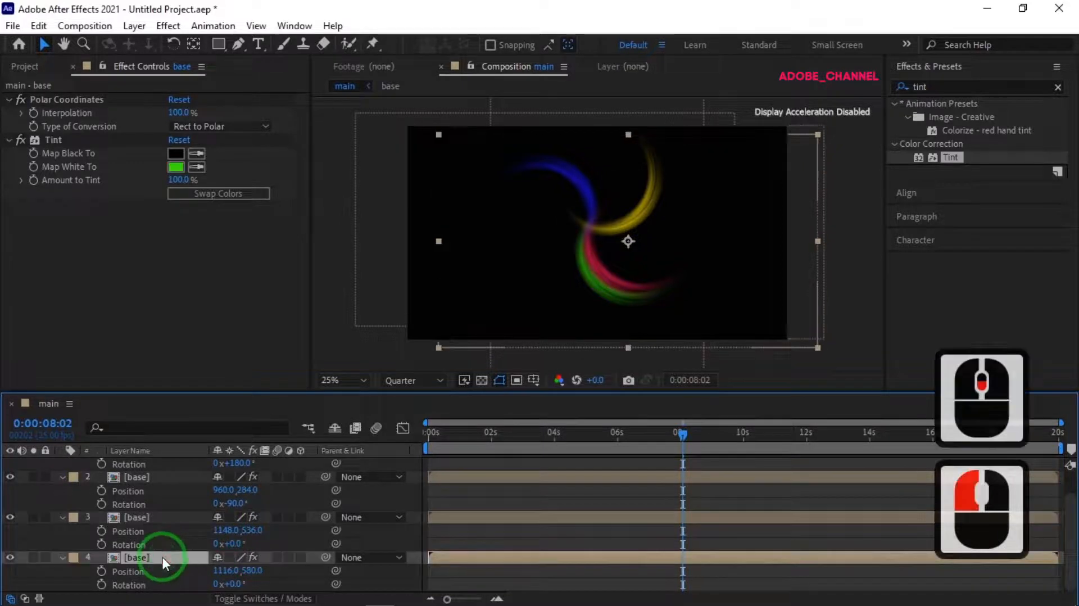
{"action": "left_click", "coordinate": [225, 570]}
{"action": "type", "text": "856"}
{"action": "key", "text": "Return"}
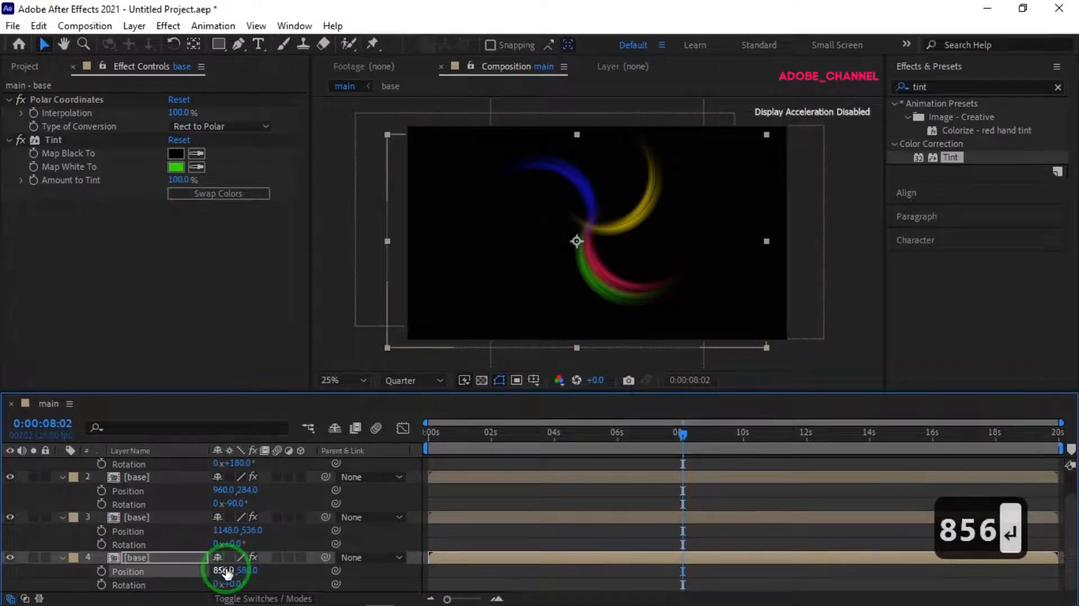
{"action": "left_click", "coordinate": [247, 570]}
{"action": "type", "text": "720"}
{"action": "key", "text": "Return"}
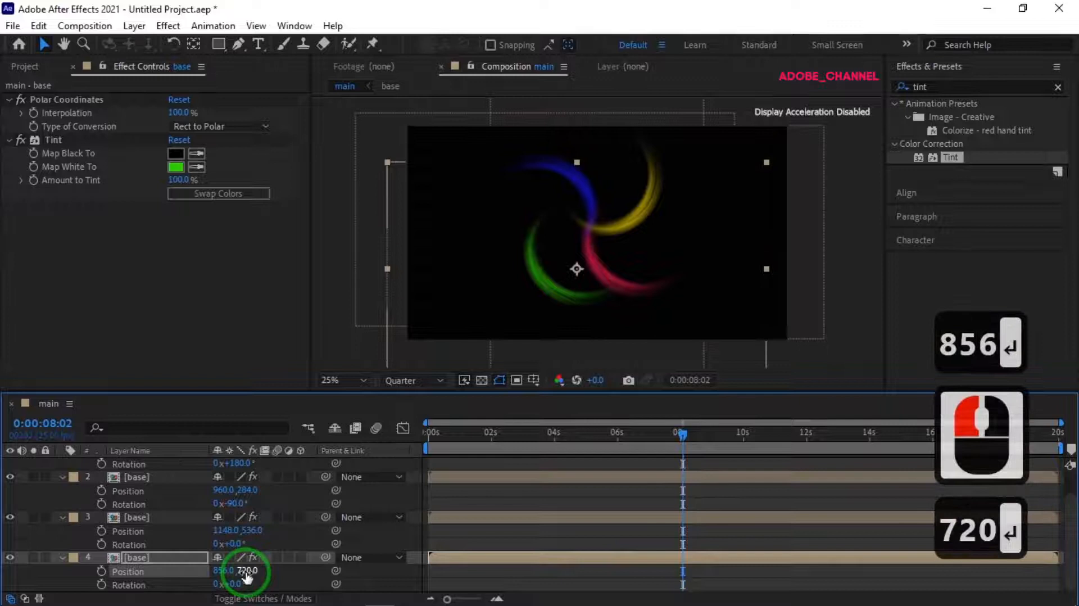
{"action": "left_click_drag", "start_coordinate": [242, 585], "coordinate": [315, 593]}
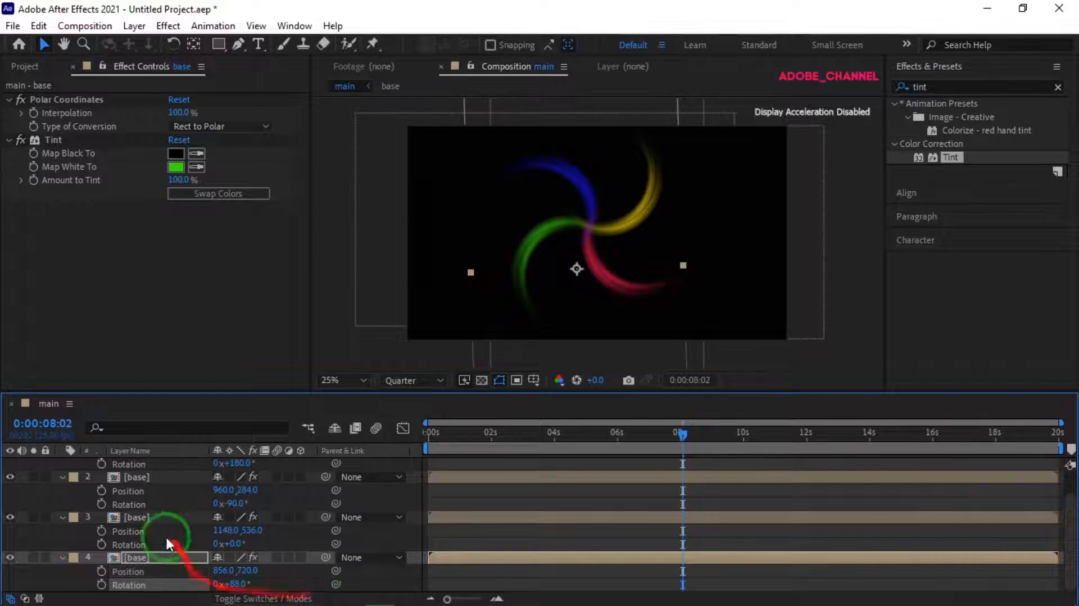
Collapse the open layer properties and reveal only Scale on all four base layers.
{"action": "left_click", "coordinate": [62, 557]}
{"action": "left_click", "coordinate": [62, 502]}
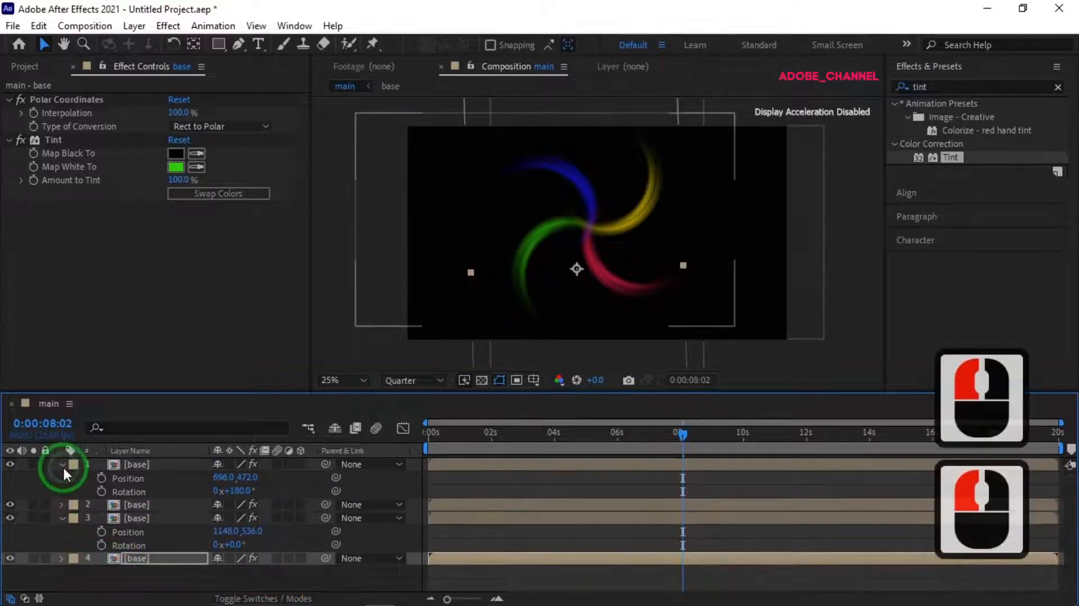
{"action": "left_click", "coordinate": [62, 465]}
{"action": "left_click", "coordinate": [62, 491]}
{"action": "left_click_drag", "start_coordinate": [64, 527], "coordinate": [146, 464]}
{"action": "key", "text": "s"}
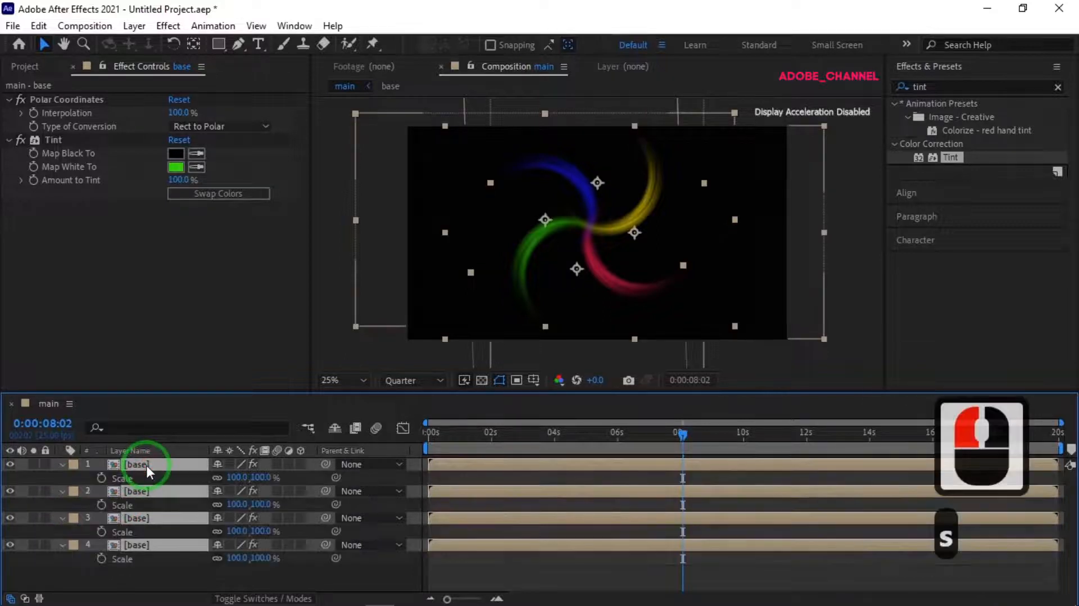
Keyframe the Scale of all four base layers at 100% at 3 seconds and 30% at 0 seconds.
{"action": "left_click", "coordinate": [55, 425]}
{"action": "type", "text": "300"}
{"action": "key", "text": "Return"}
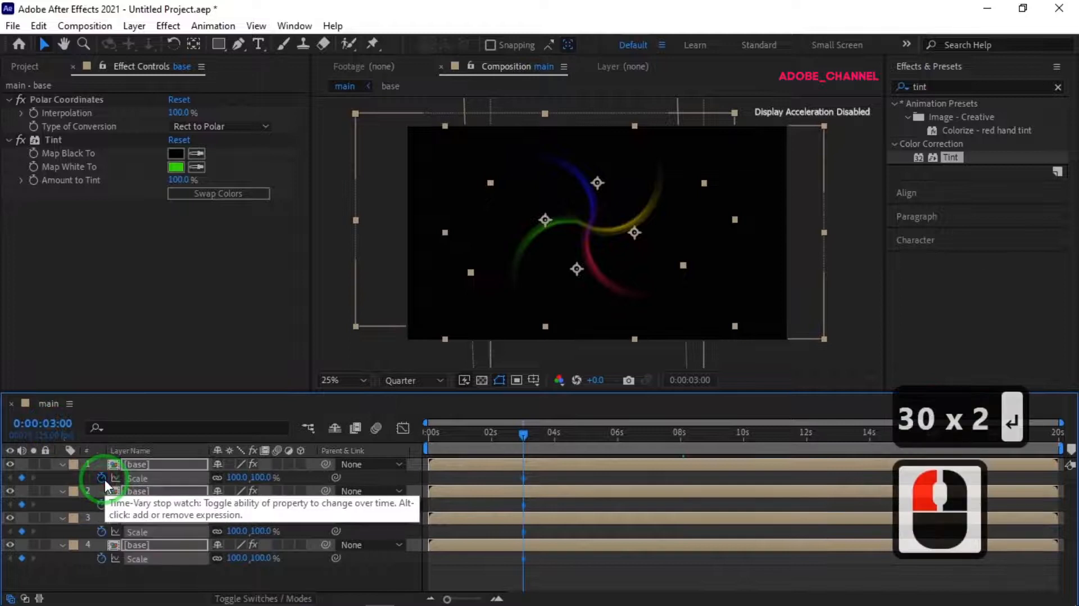
{"action": "left_click_drag", "start_coordinate": [524, 432], "coordinate": [389, 438]}
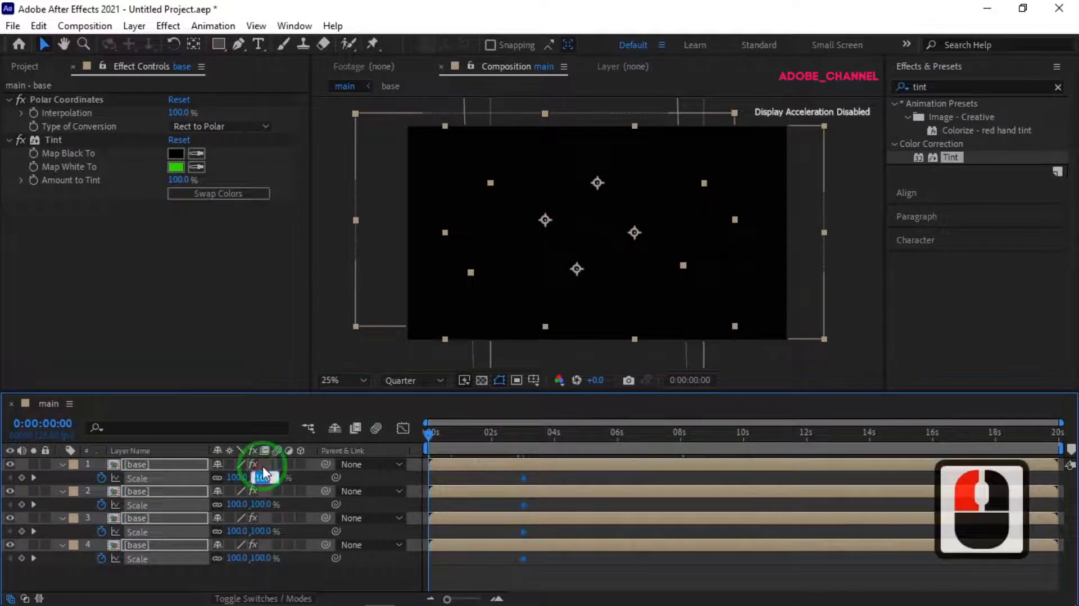
{"action": "type", "text": "30"}
{"action": "key", "text": "Return"}
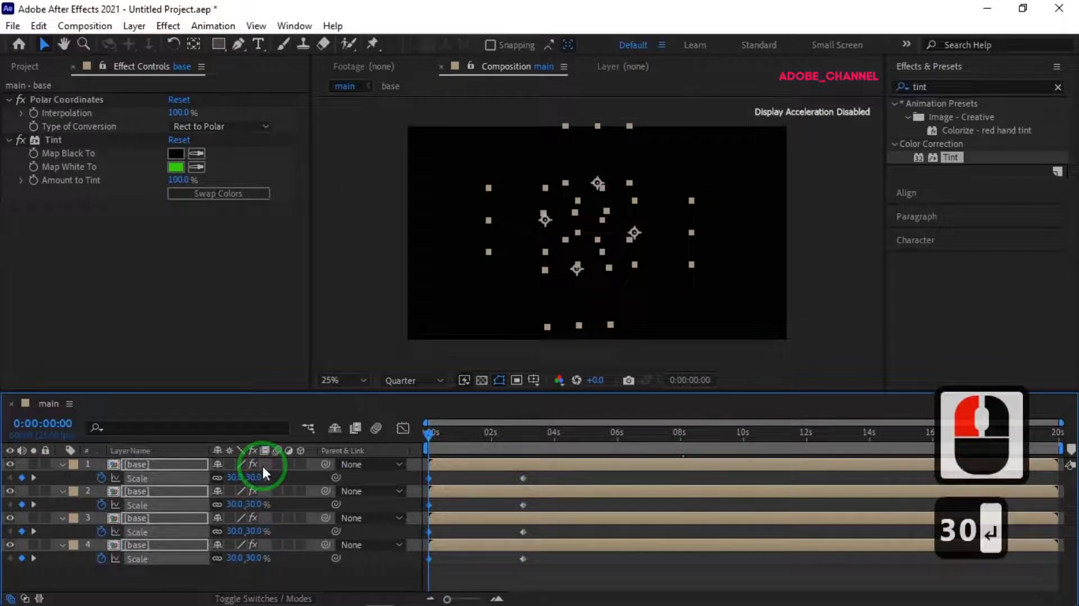
Apply Easy Ease to all the Scale keyframes and adjust the end of their speed curve in the Graph Editor.
{"action": "left_click_drag", "start_coordinate": [584, 473], "coordinate": [416, 569]}
{"action": "key", "text": "F9"}
{"action": "left_click", "coordinate": [402, 427]}
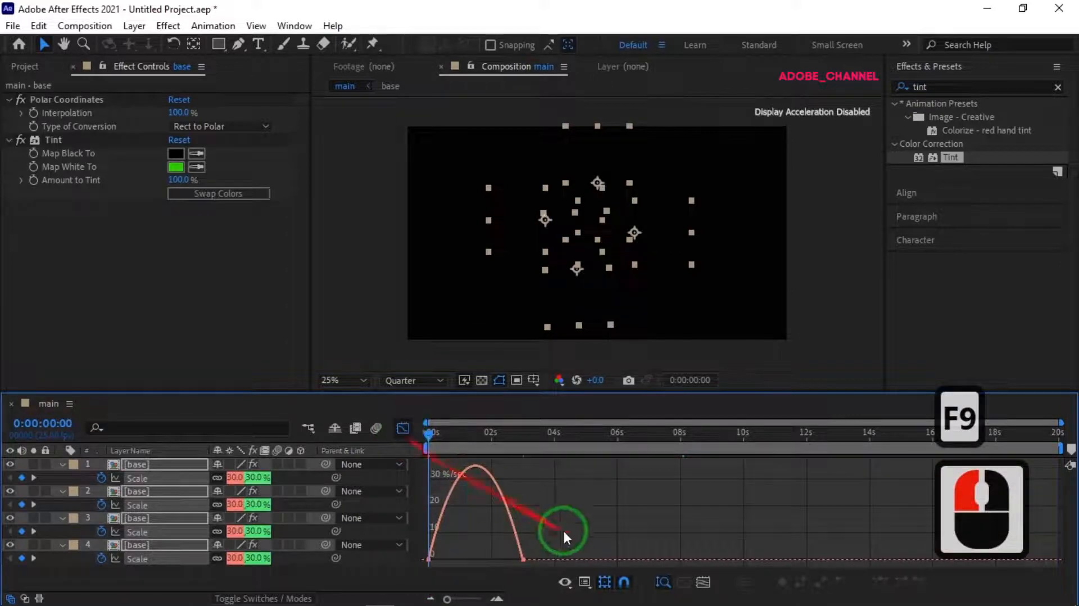
{"action": "left_click_drag", "start_coordinate": [538, 561], "coordinate": [475, 557]}
{"action": "left_click", "coordinate": [402, 428]}
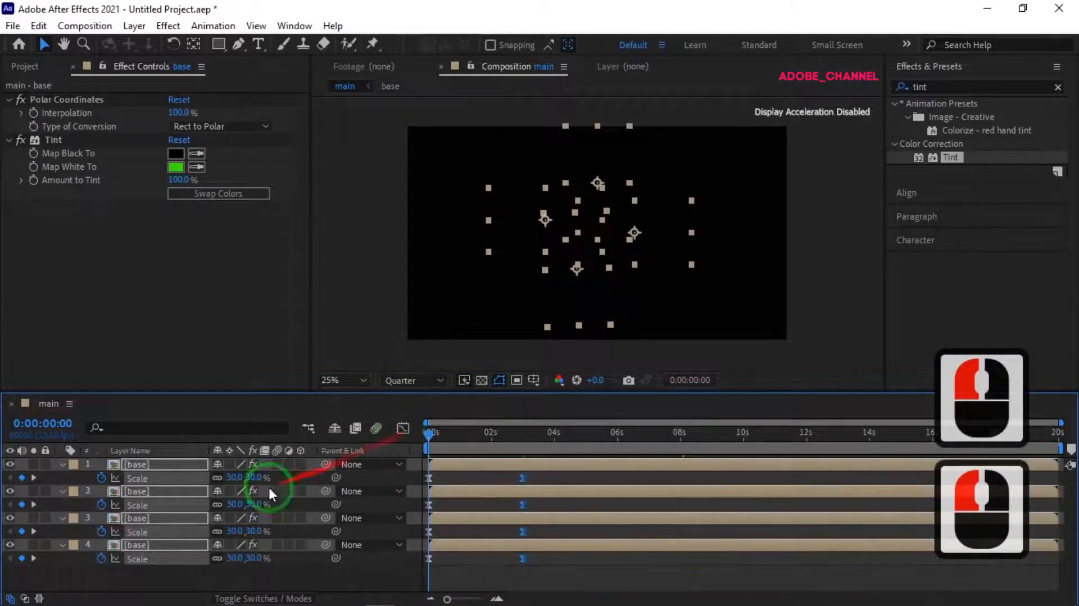
Collapse the four base layers and pre-compose them into a new composition named "colored".
{"action": "left_click", "coordinate": [71, 466]}
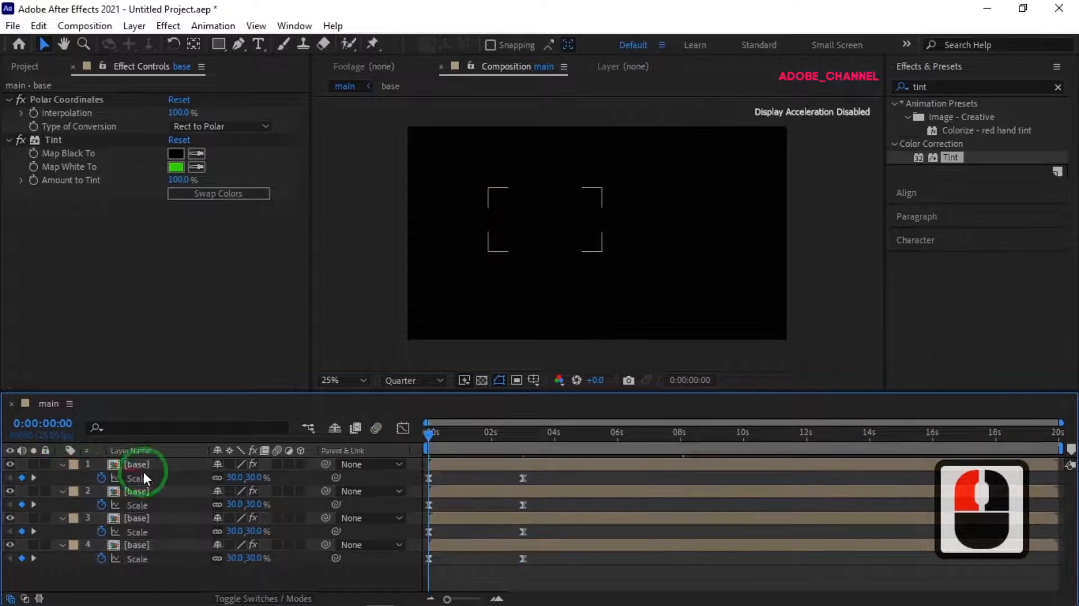
{"action": "left_click", "coordinate": [63, 464]}
{"action": "left_click", "coordinate": [62, 477]}
{"action": "left_click", "coordinate": [63, 491]}
{"action": "left_click", "coordinate": [61, 504]}
{"action": "left_click_drag", "start_coordinate": [122, 522], "coordinate": [150, 464]}
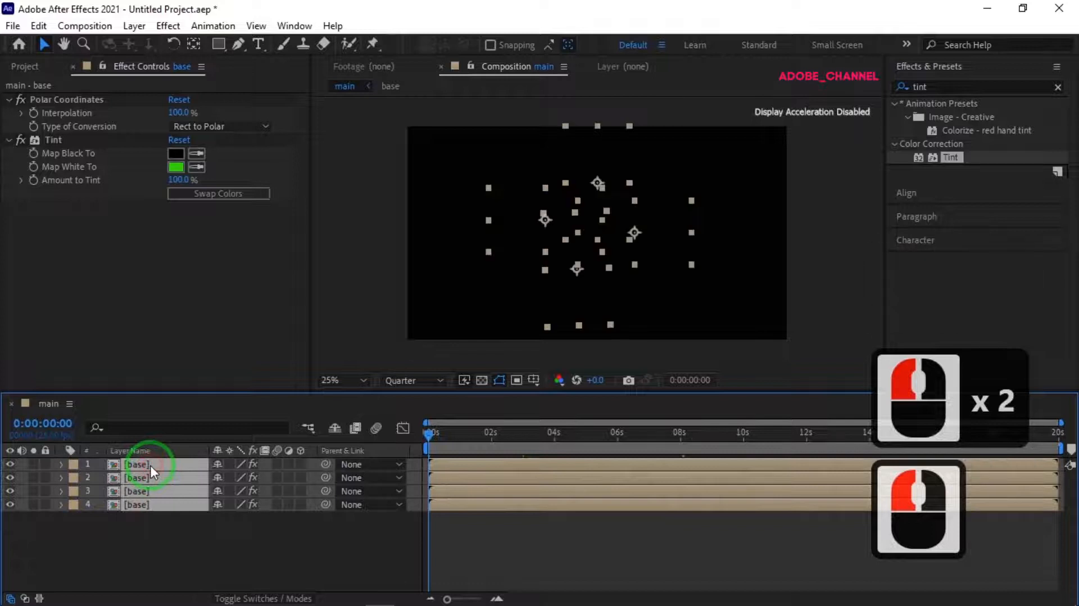
{"action": "right_click", "coordinate": [154, 480]}
{"action": "left_click", "coordinate": [213, 395]}
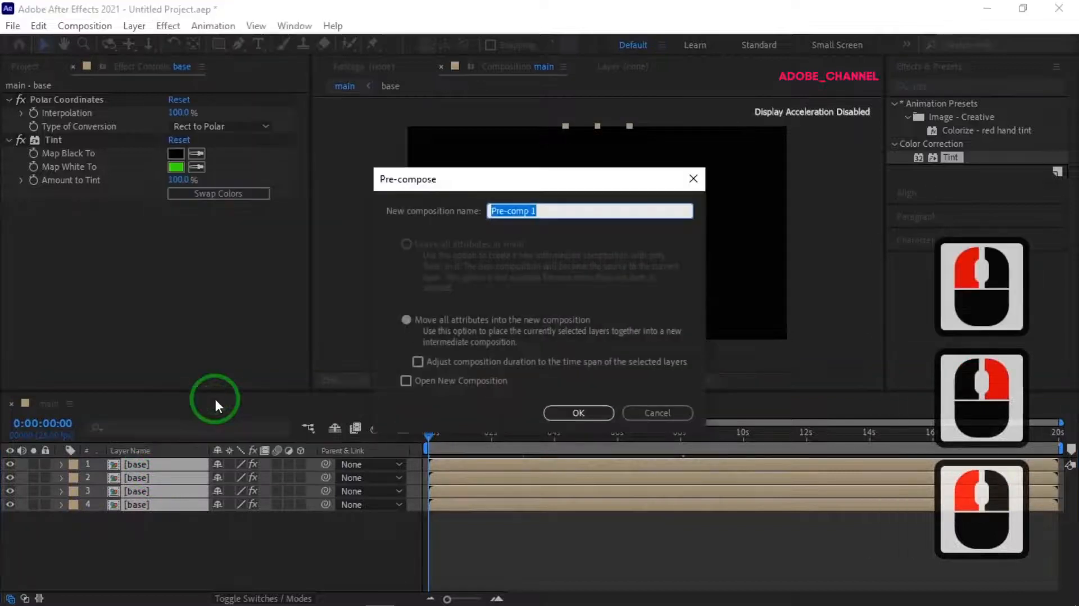
{"action": "type", "text": "colored"}
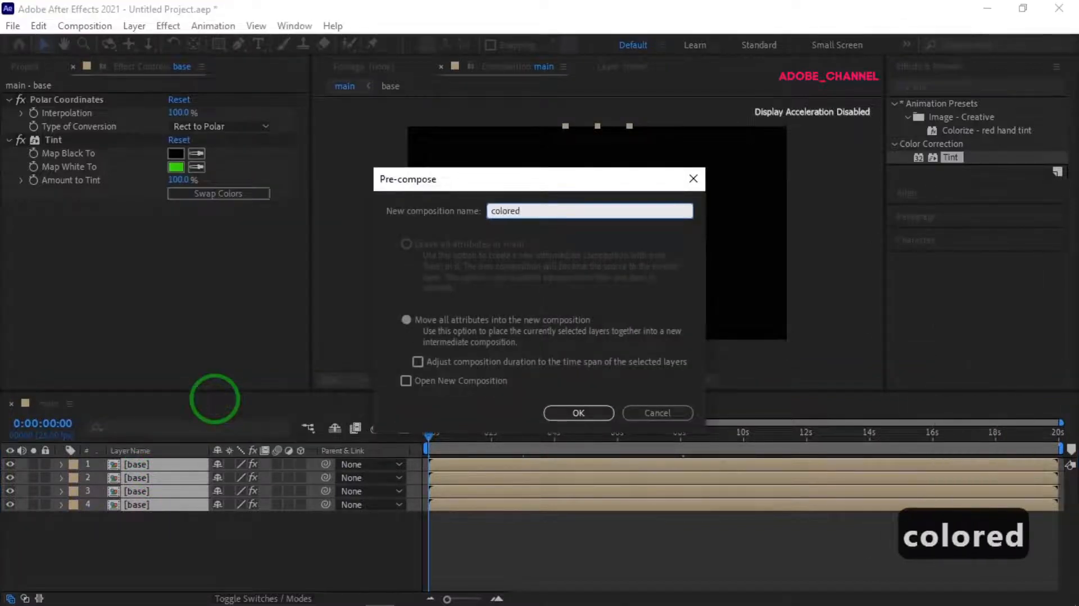
{"action": "left_click", "coordinate": [564, 412]}
Duplicate the colored layer twice.
{"action": "left_click", "coordinate": [210, 457]}
{"action": "key", "text": "ctrl+d"}
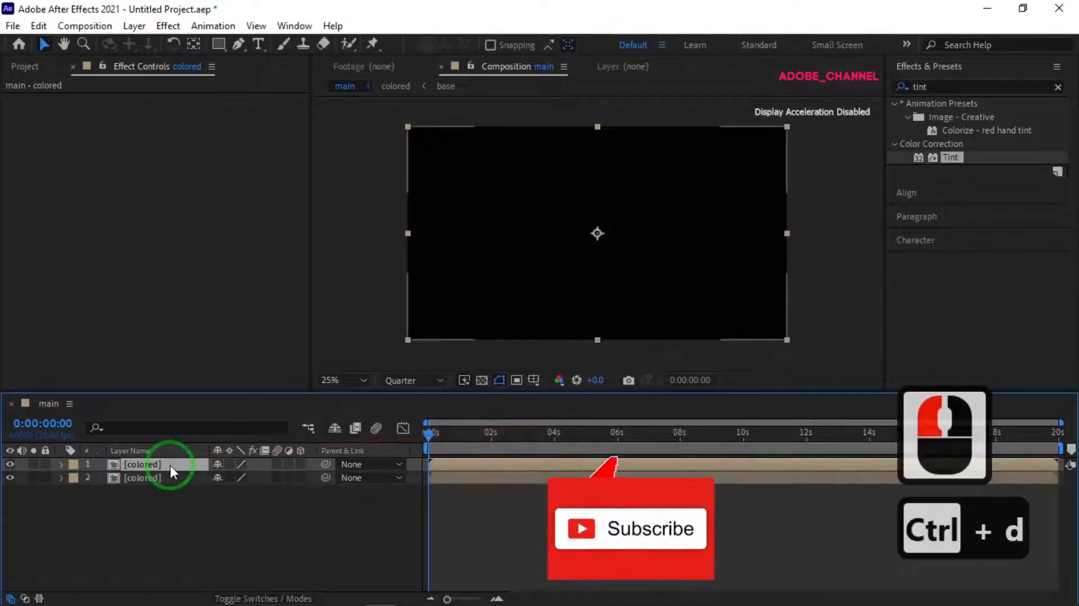
{"action": "key", "text": "ctrl+d"}
Set the Scale of all three colored layers to 91%, previewing at 0:00:04:24.
{"action": "left_click", "coordinate": [432, 430]}
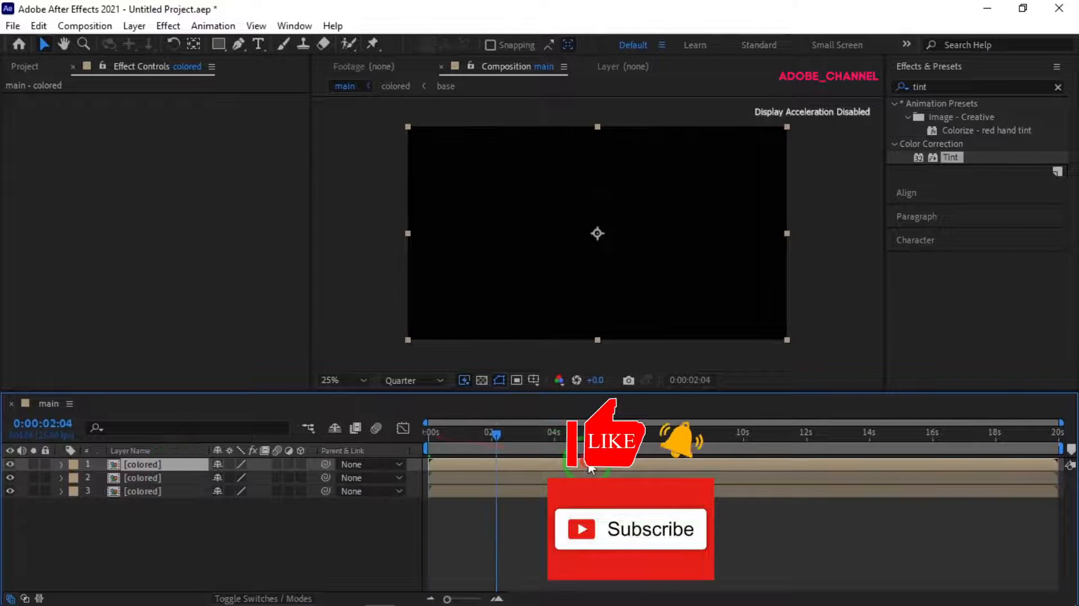
{"action": "left_click_drag", "start_coordinate": [588, 466], "coordinate": [587, 464]}
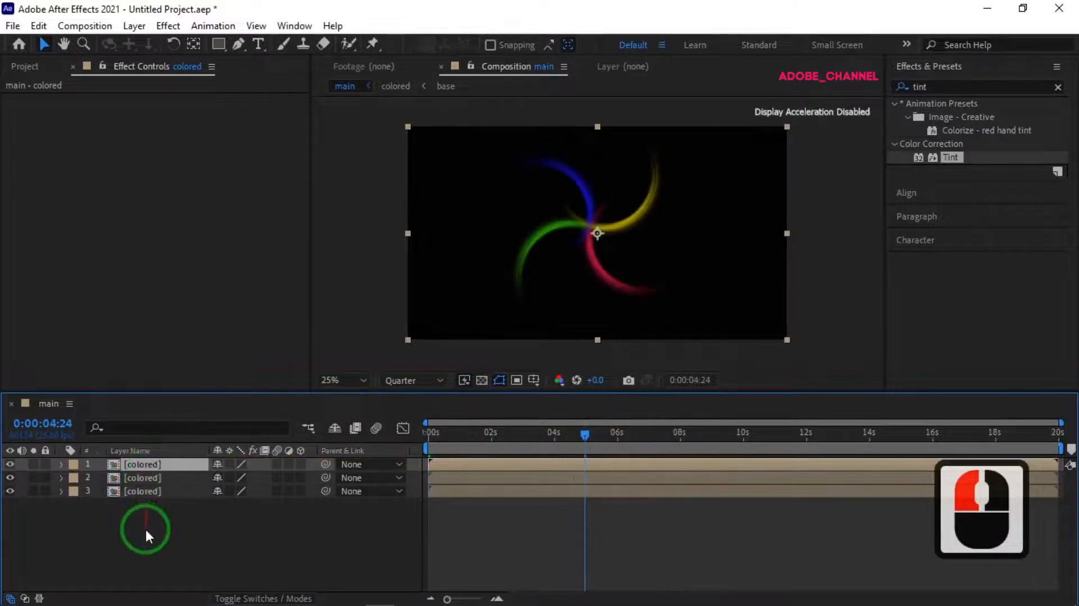
{"action": "left_click_drag", "start_coordinate": [145, 528], "coordinate": [178, 461]}
{"action": "key", "text": "s"}
{"action": "left_click", "coordinate": [260, 477]}
{"action": "type", "text": "91"}
{"action": "key", "text": "Return"}
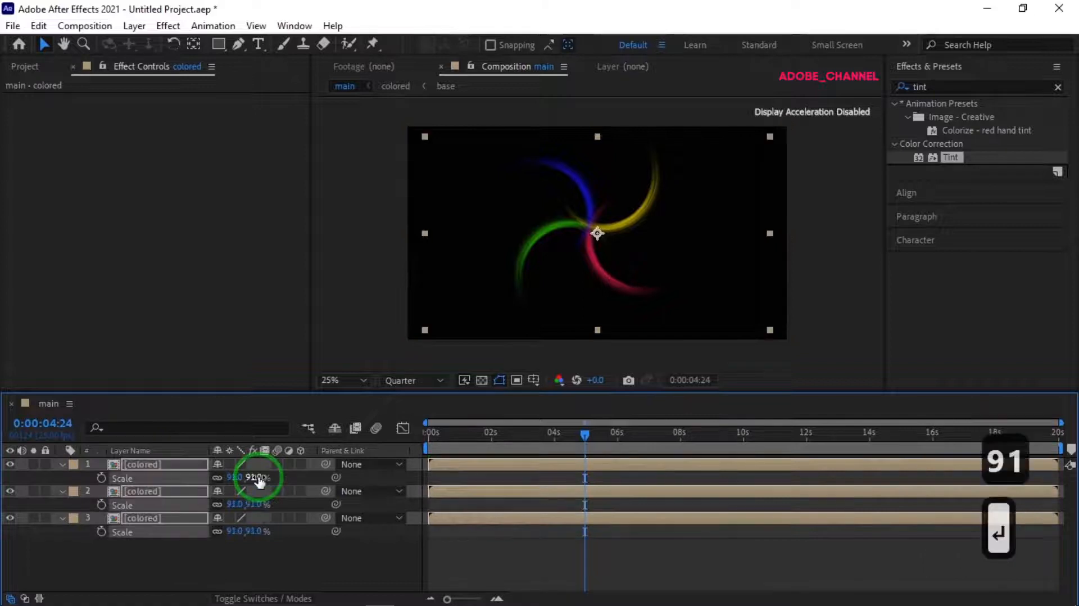
Set the Scale of colored layer 2 to 115% and of colored layer 3 to 73%.
{"action": "left_click", "coordinate": [247, 504]}
{"action": "left_click", "coordinate": [250, 504]}
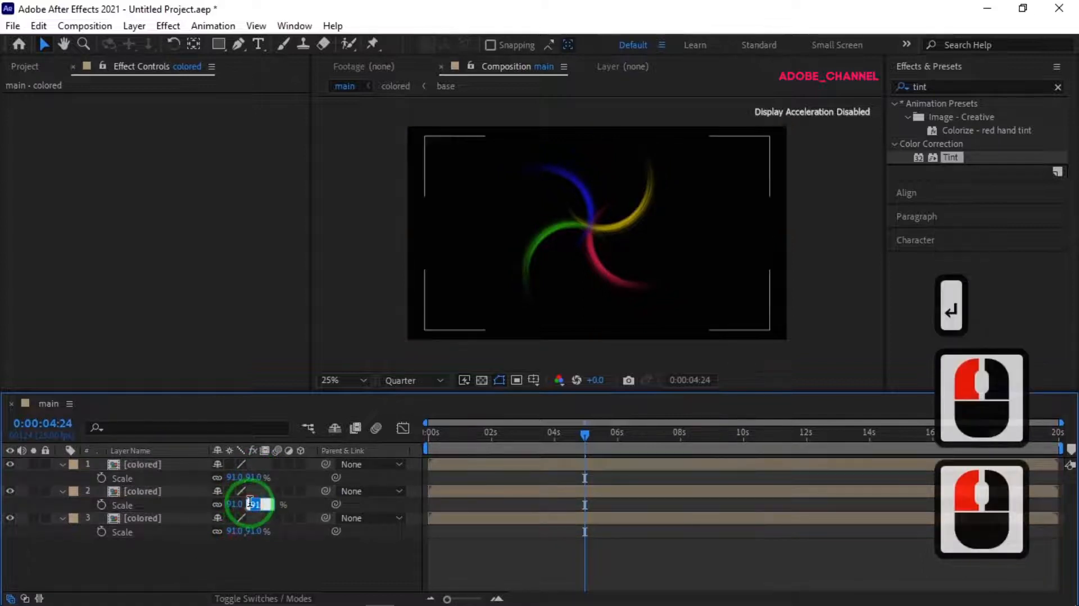
{"action": "type", "text": "115"}
{"action": "key", "text": "Return"}
{"action": "left_click", "coordinate": [227, 532]}
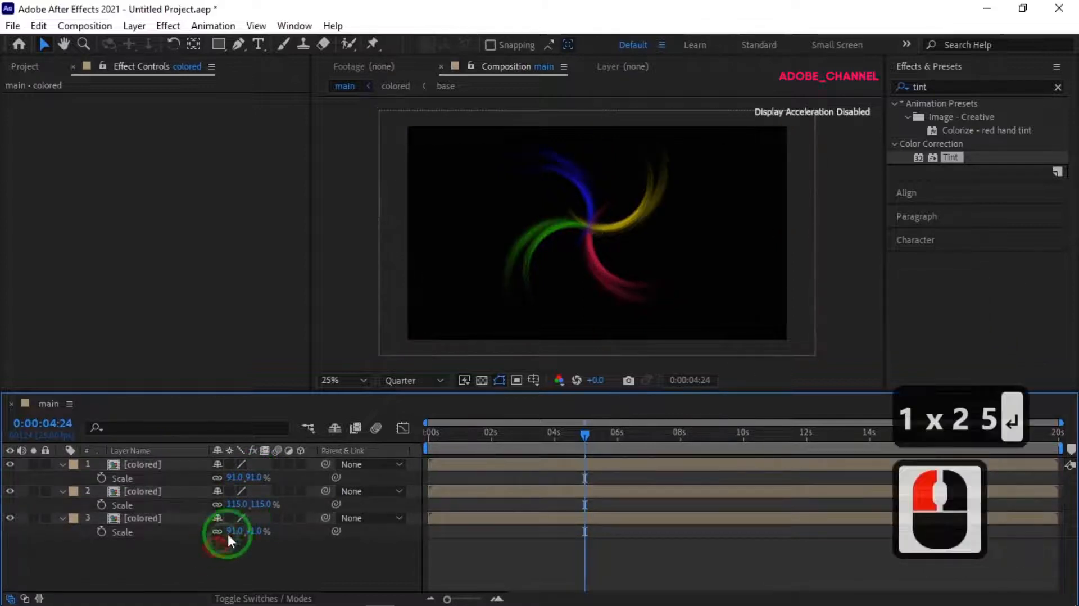
{"action": "left_click", "coordinate": [231, 531]}
{"action": "type", "text": "73"}
{"action": "key", "text": "Return"}
Find the Hue/Saturation effect and apply it to all three colored layers.
{"action": "left_click", "coordinate": [975, 86]}
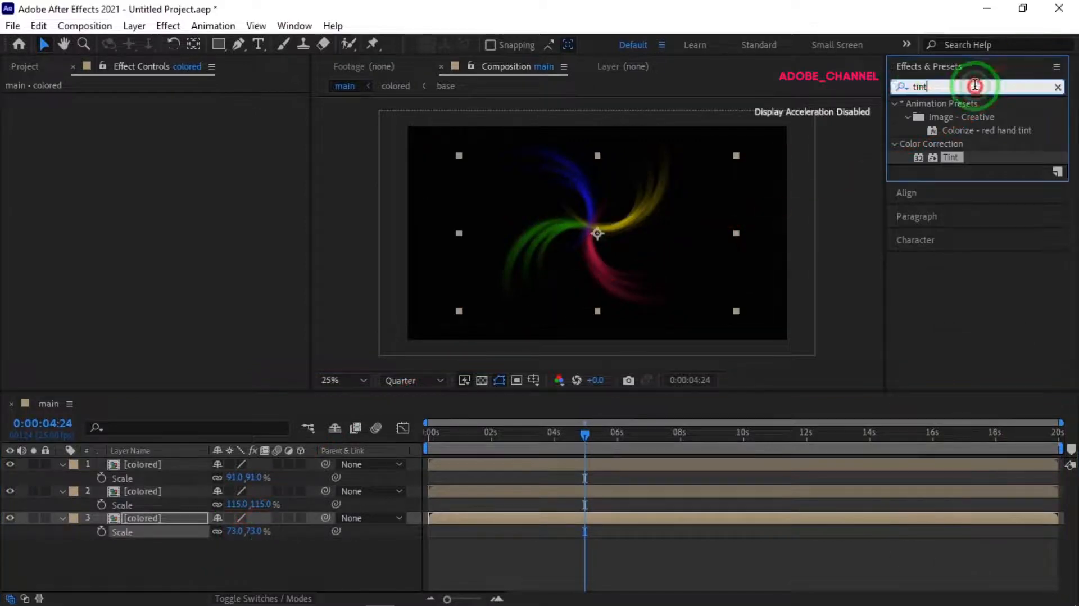
{"action": "left_click_drag", "start_coordinate": [975, 86], "coordinate": [890, 88]}
{"action": "type", "text": "hue"}
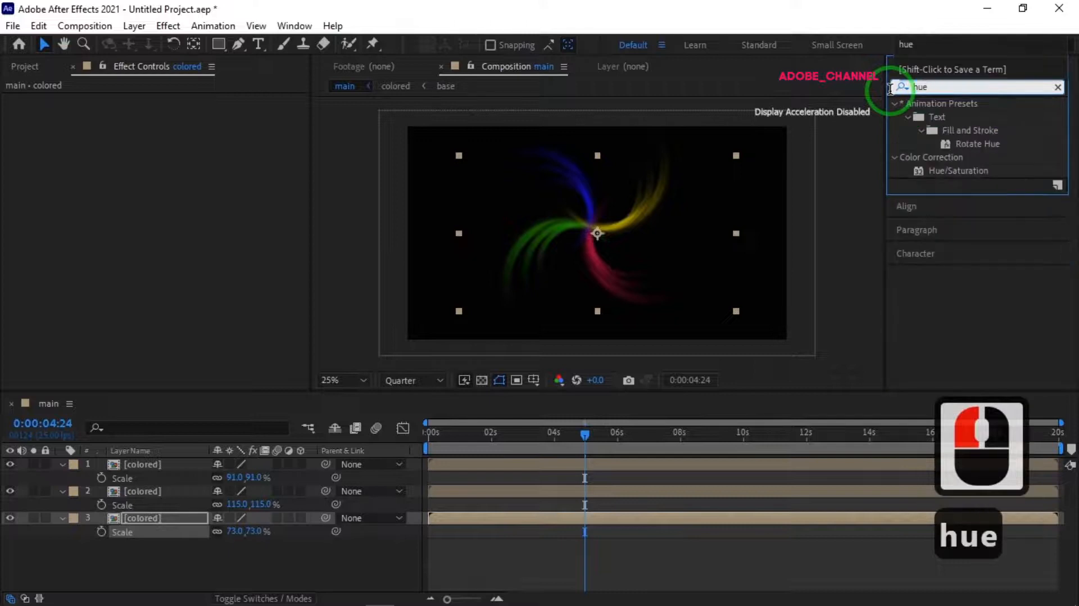
{"action": "left_click_drag", "start_coordinate": [970, 179], "coordinate": [194, 454]}
{"action": "double_click", "coordinate": [952, 170]}
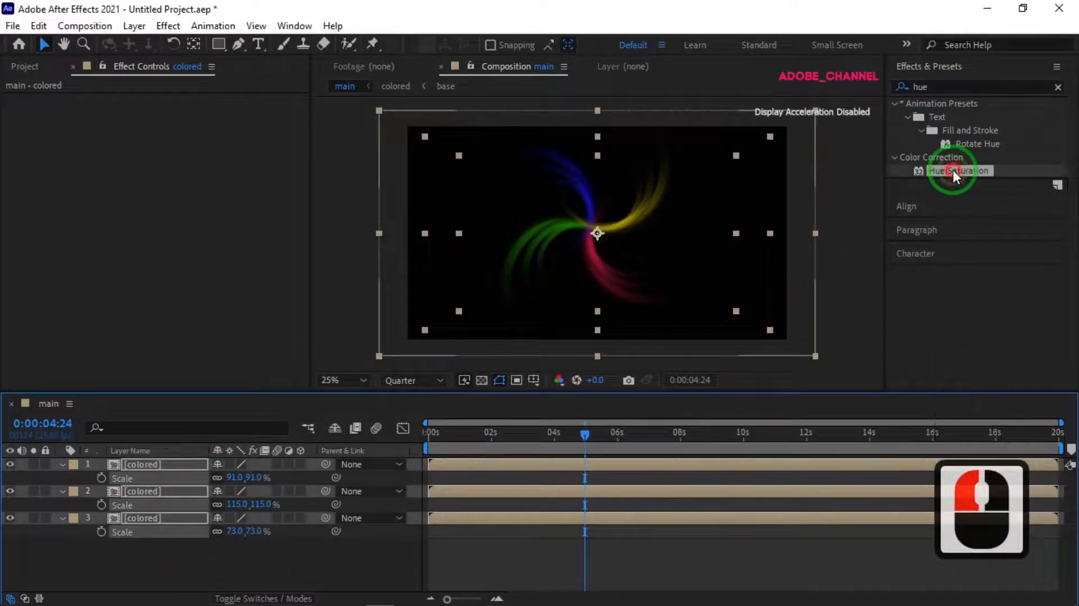
Set Master Hue to 58° and Master Saturation to 71 on colored layer 1.
{"action": "left_click", "coordinate": [173, 484]}
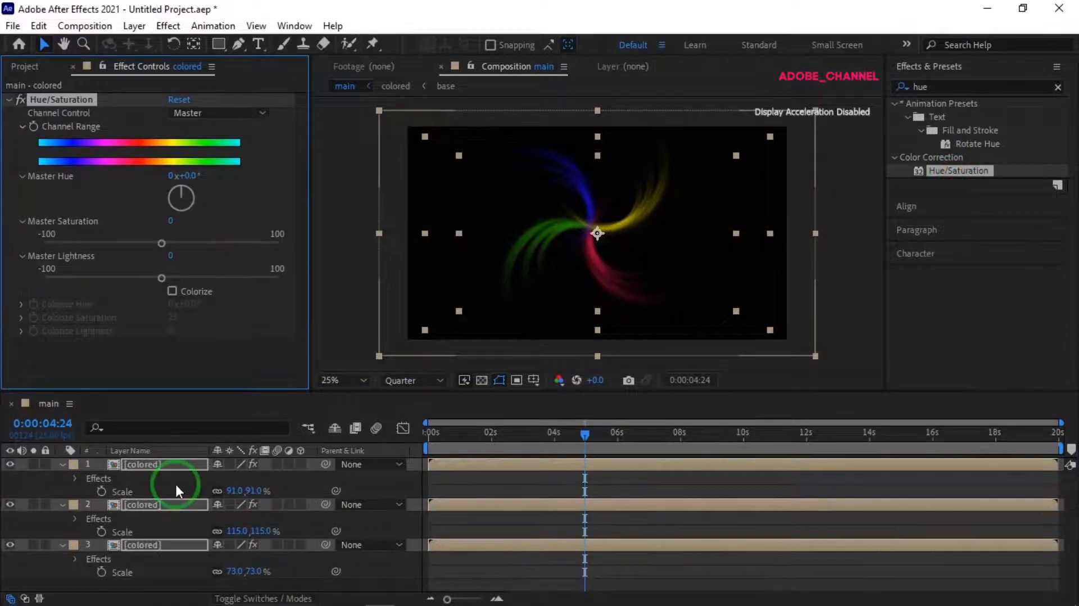
{"action": "left_click_drag", "start_coordinate": [194, 179], "coordinate": [242, 181]}
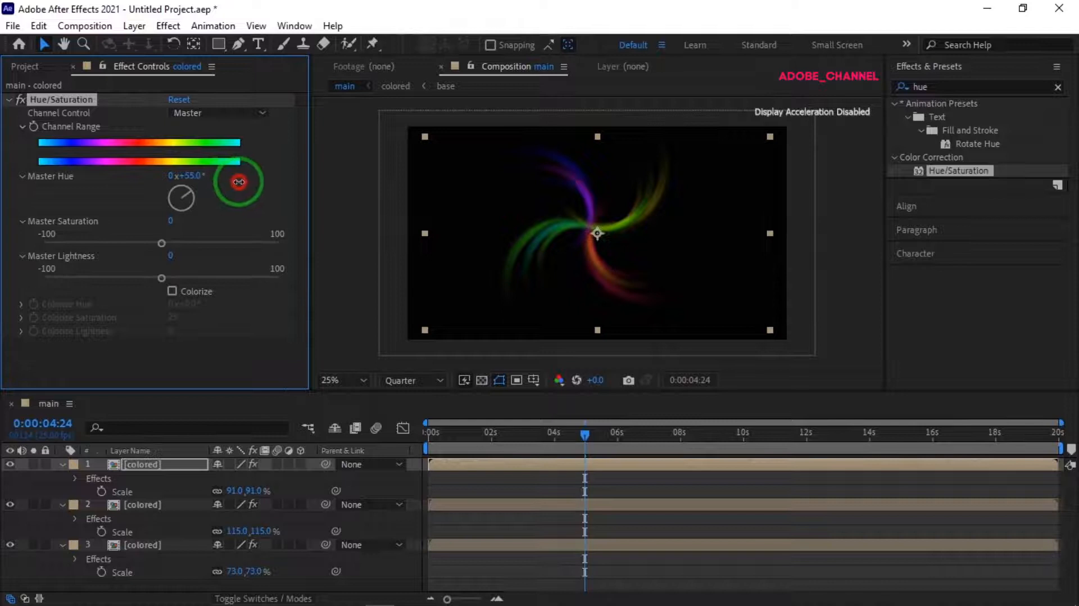
{"action": "left_click", "coordinate": [171, 220]}
{"action": "type", "text": "71"}
{"action": "key", "text": "Return"}
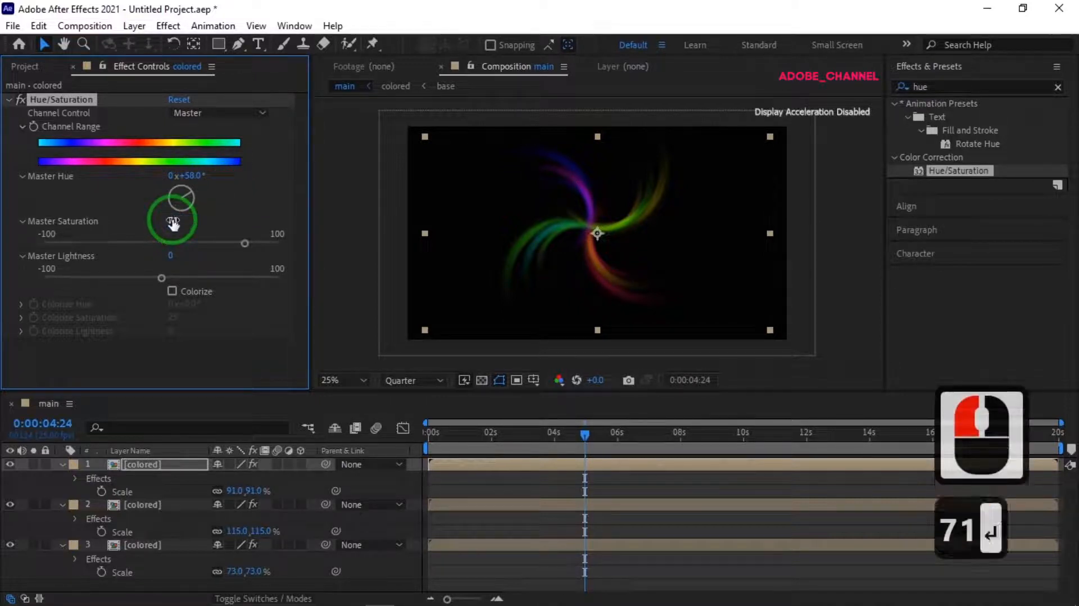
Collapse the properties of the three colored layers in the timeline.
{"action": "left_click", "coordinate": [61, 464]}
{"action": "left_click", "coordinate": [61, 477]}
{"action": "left_click", "coordinate": [63, 490]}
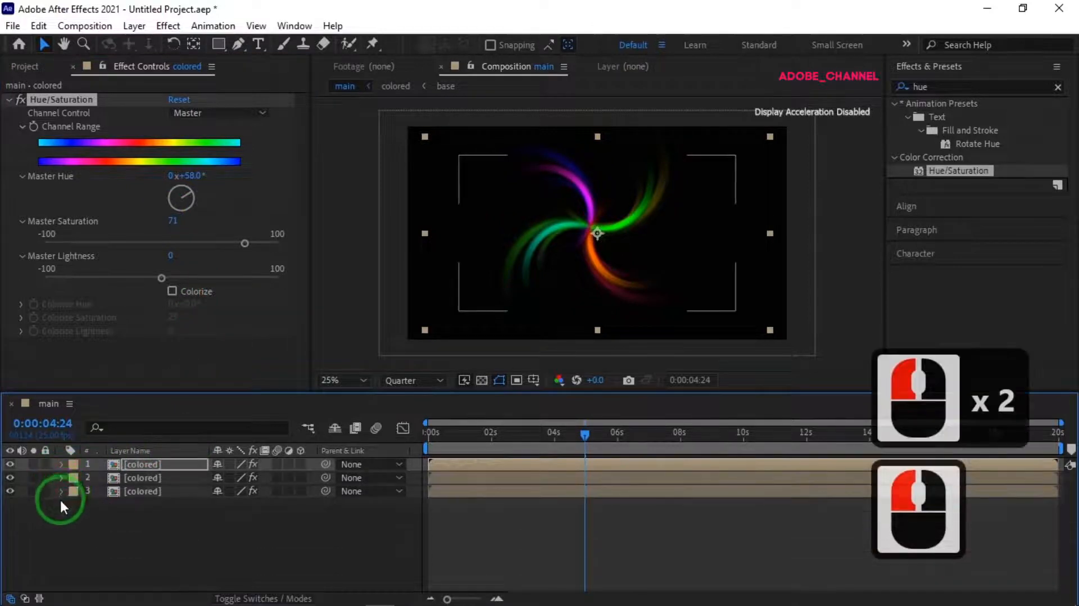
Create a black 1920 x 1080 px solid named bg in the main composition.
{"action": "right_click", "coordinate": [153, 551]}
{"action": "mouse_move", "coordinate": [218, 360]}
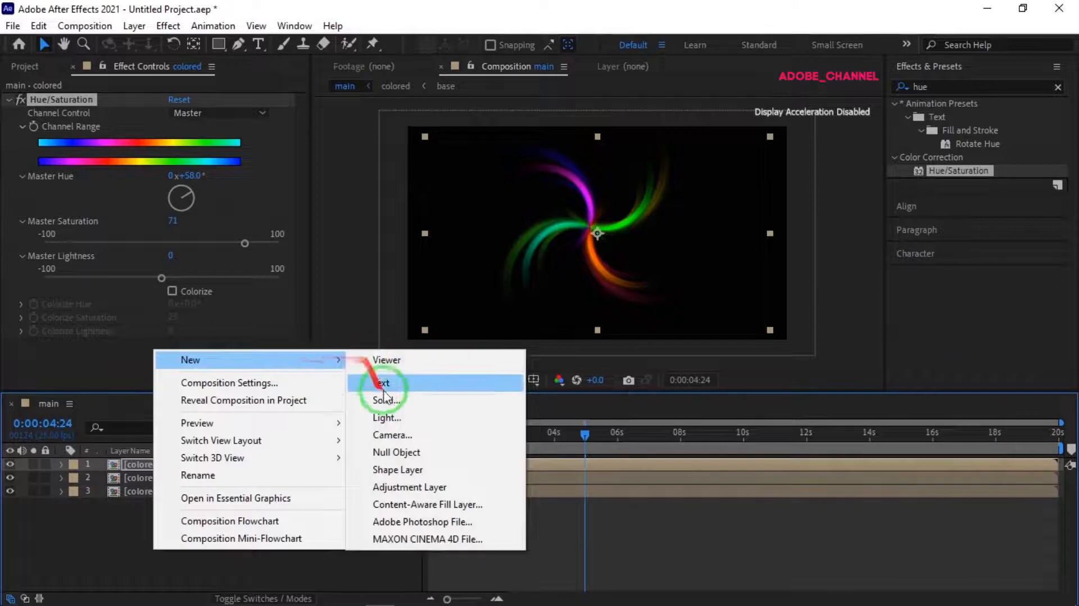
{"action": "left_click", "coordinate": [384, 398]}
{"action": "type", "text": "b"}
{"action": "left_click", "coordinate": [550, 504]}
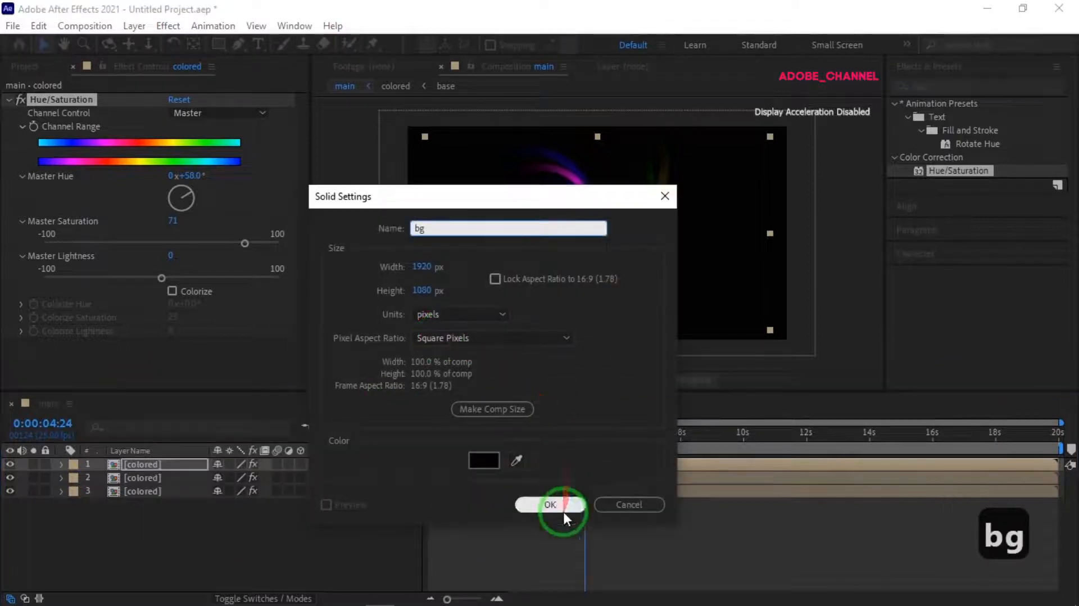
Find the Gradient Ramp effect and apply it to the bg solid.
{"action": "left_click", "coordinate": [183, 467]}
{"action": "left_click_drag", "start_coordinate": [965, 89], "coordinate": [913, 96]}
{"action": "type", "text": "ramp"}
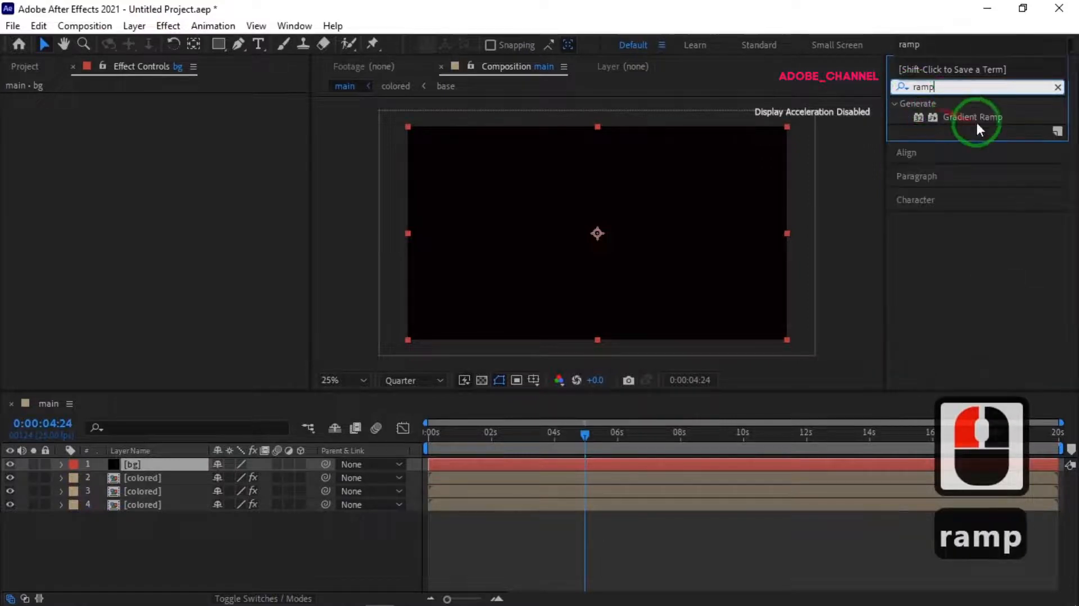
{"action": "double_click", "coordinate": [971, 118]}
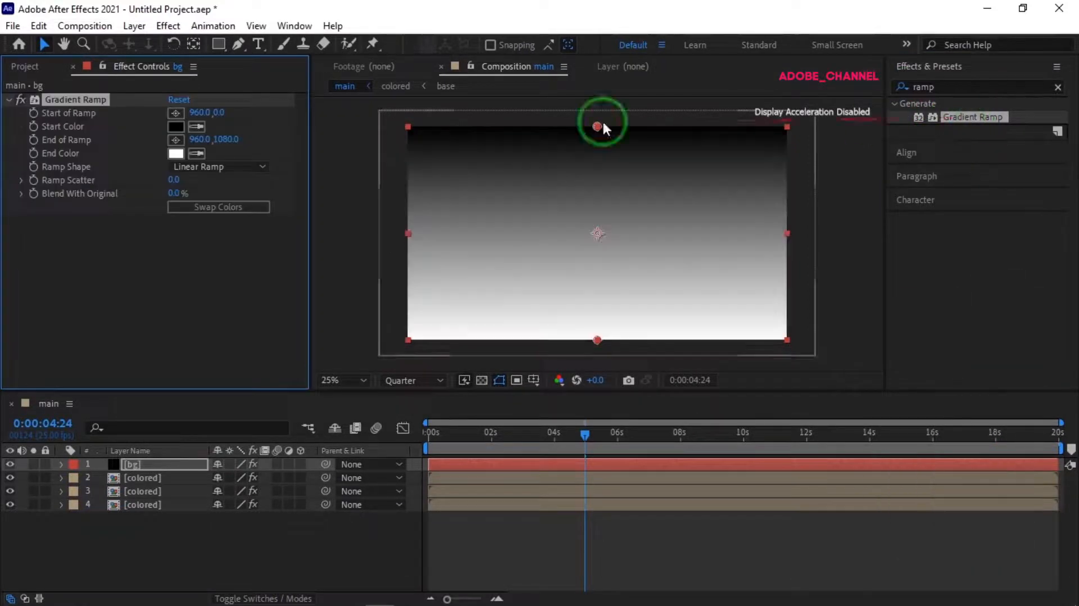
Set the Gradient Ramp's Start Color to dark blue 01043A.
{"action": "left_click", "coordinate": [177, 126]}
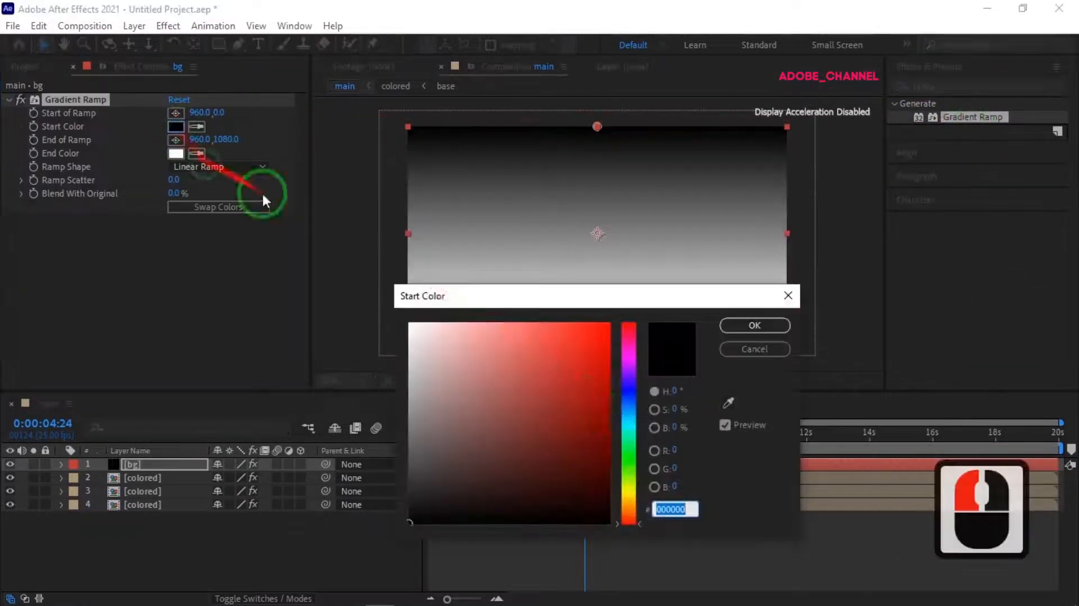
{"action": "left_click", "coordinate": [630, 392]}
{"action": "left_click", "coordinate": [604, 478]}
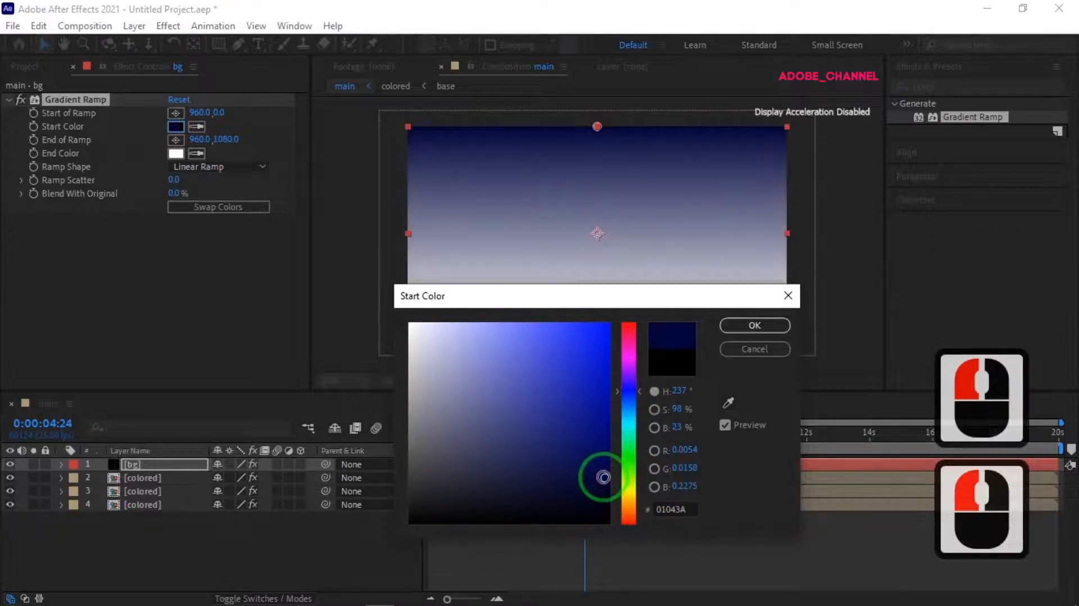
{"action": "left_click", "coordinate": [753, 326]}
Set the Start of Ramp to 960, 540 and the Ramp Shape to Radial Ramp.
{"action": "left_click", "coordinate": [219, 113]}
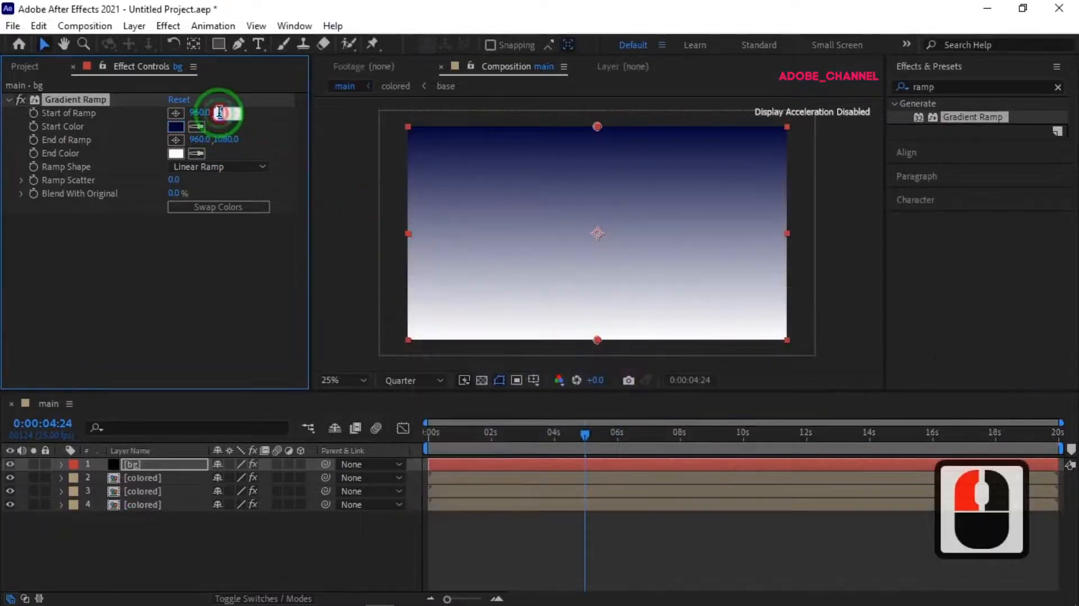
{"action": "type", "text": "540"}
{"action": "key", "text": "Return"}
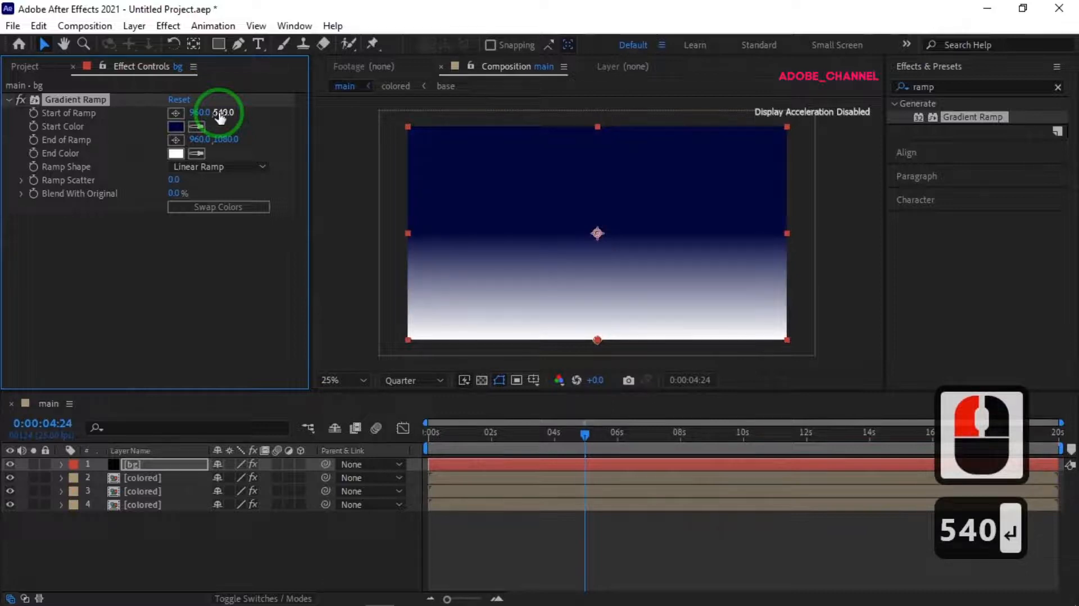
{"action": "left_click", "coordinate": [219, 166]}
{"action": "left_click", "coordinate": [220, 200]}
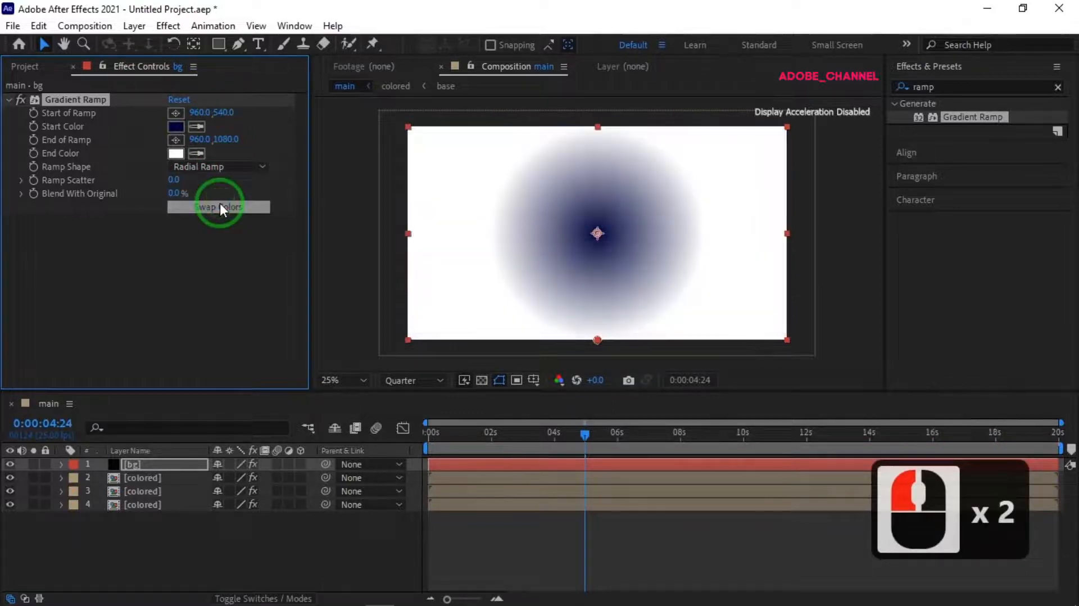
Set the End of Ramp to 960, 4154 and move the bg layer below the three colored layers.
{"action": "left_click_drag", "start_coordinate": [225, 140], "coordinate": [345, 166]}
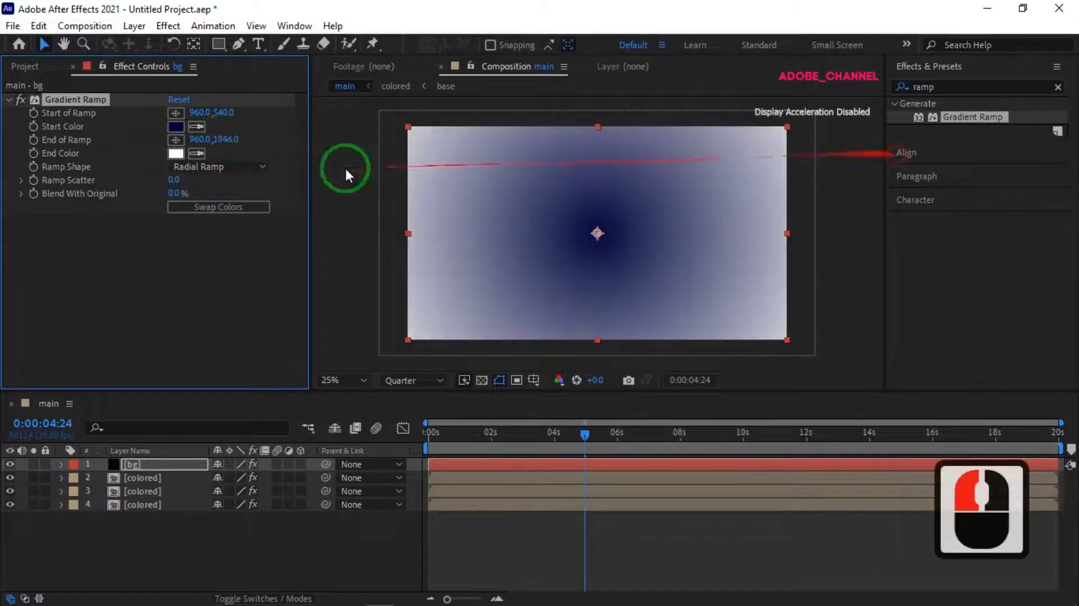
{"action": "left_click_drag", "start_coordinate": [222, 148], "coordinate": [305, 142]}
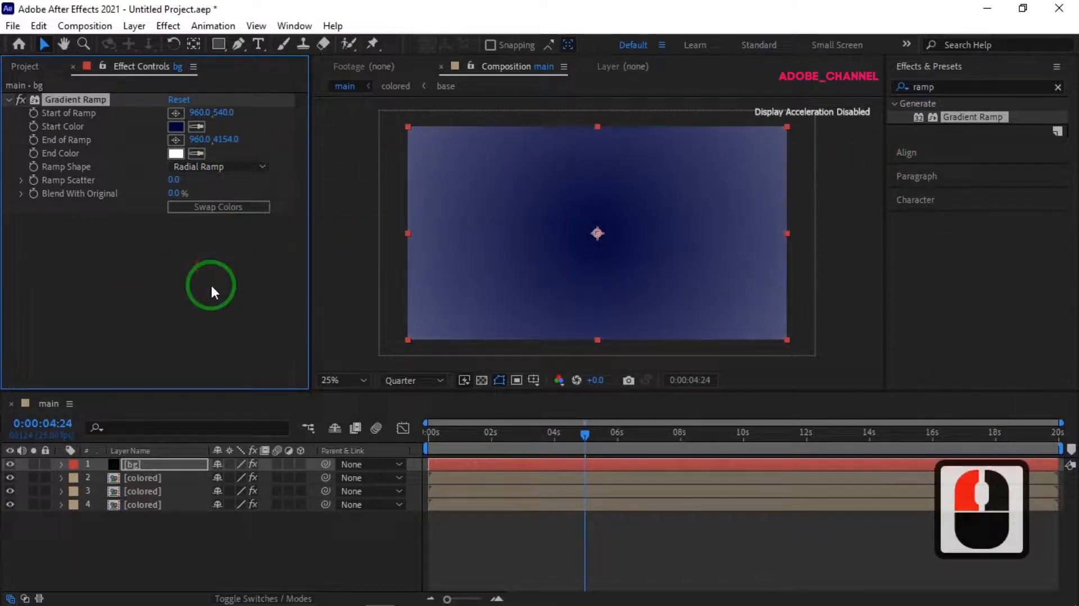
{"action": "left_click_drag", "start_coordinate": [169, 464], "coordinate": [169, 531]}
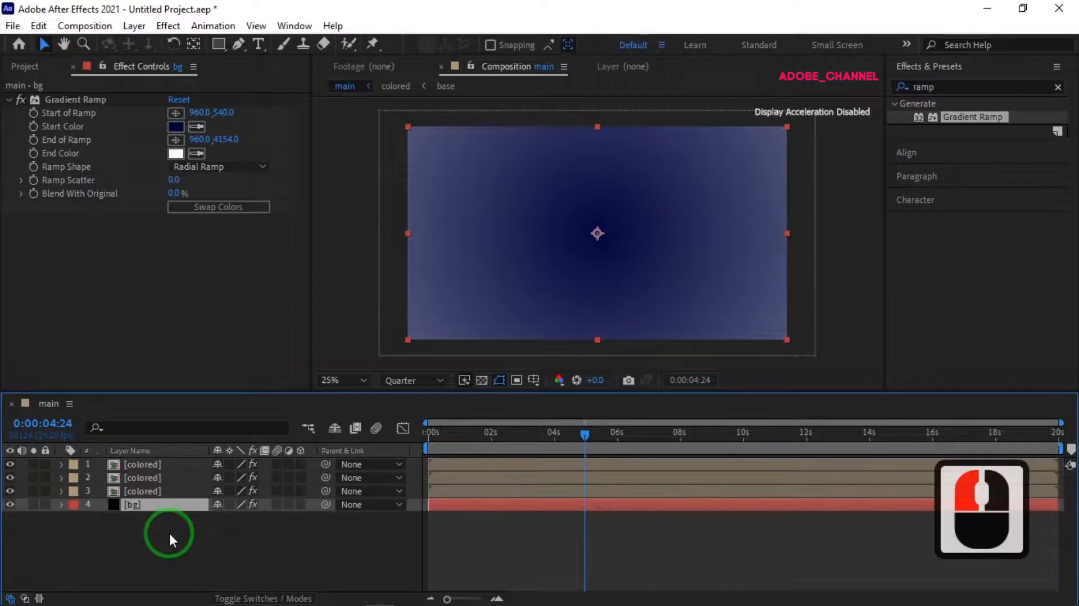
Add a new adjustment layer to the main composition.
{"action": "right_click", "coordinate": [200, 543]}
{"action": "mouse_move", "coordinate": [337, 352]}
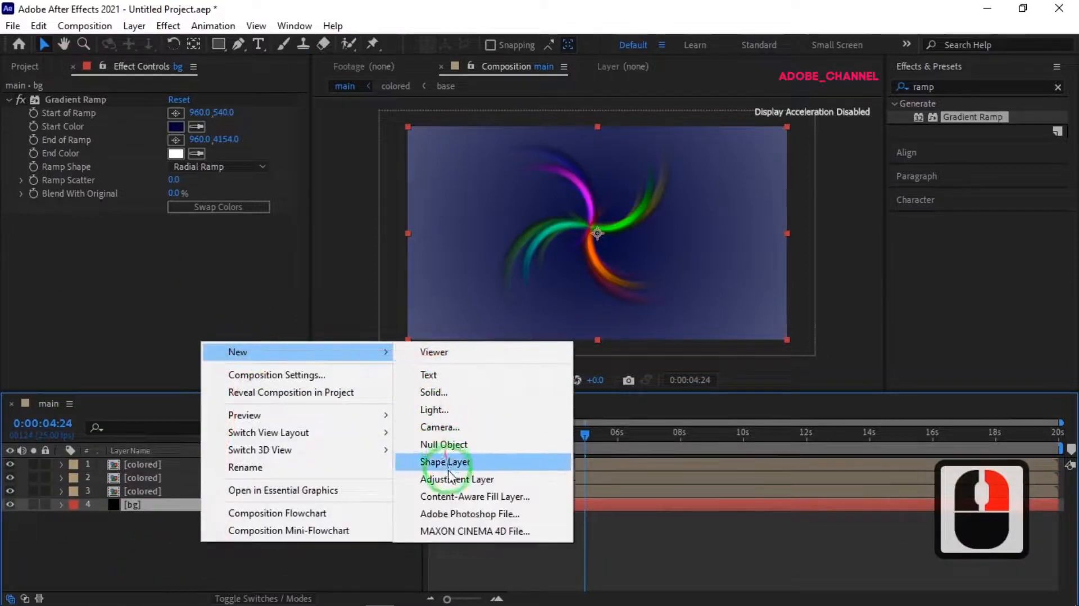
{"action": "left_click", "coordinate": [450, 479]}
Rename the adjustment layer glow and move it to the top of the layer stack.
{"action": "left_click", "coordinate": [154, 504]}
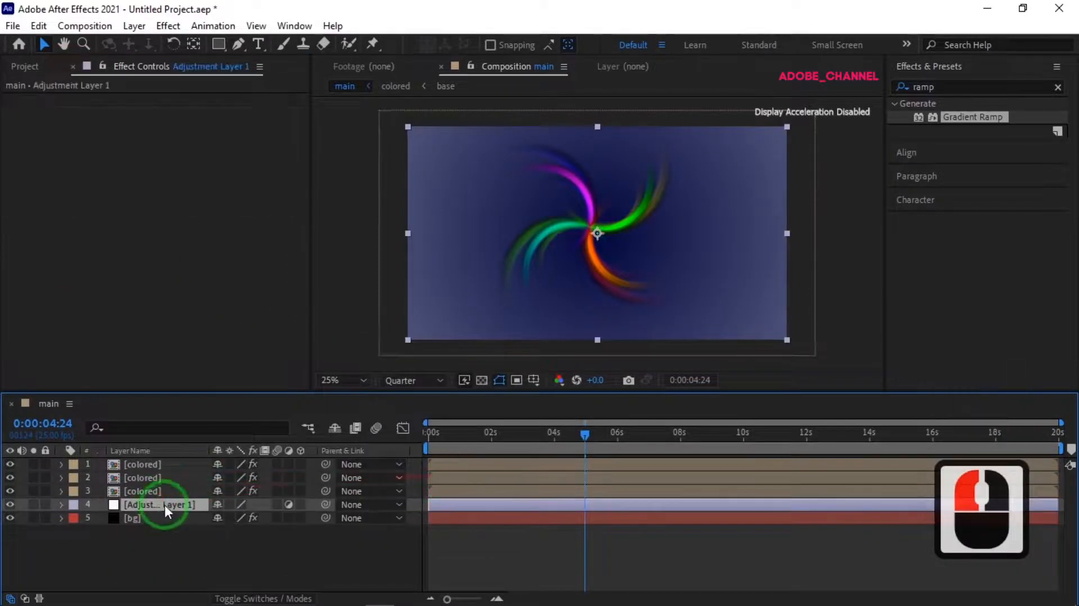
{"action": "right_click", "coordinate": [164, 505]}
{"action": "left_click", "coordinate": [217, 473]}
{"action": "type", "text": "glow"}
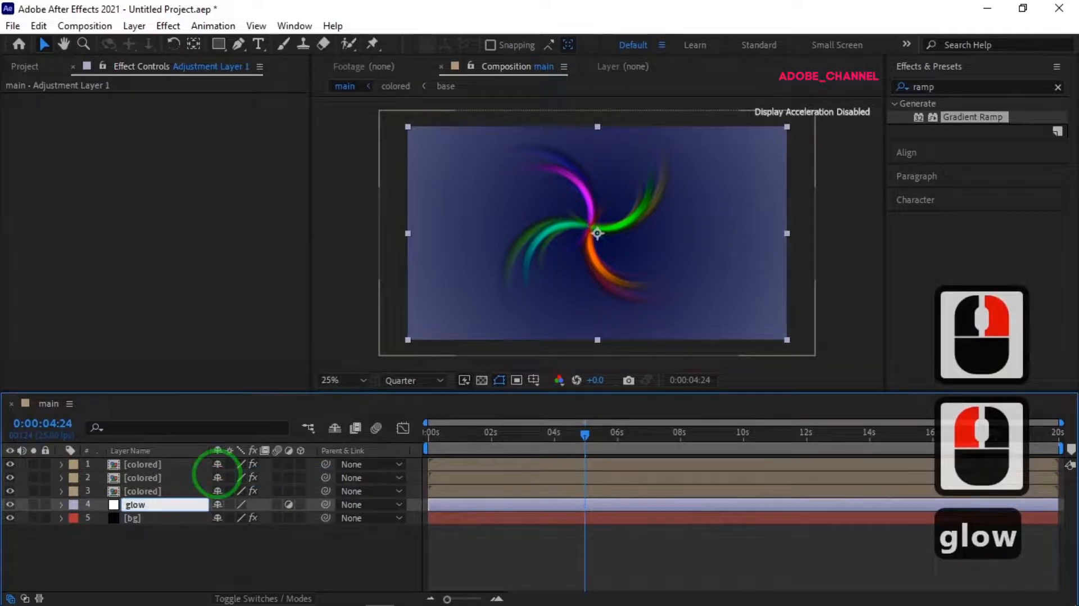
{"action": "key", "text": "Return"}
{"action": "left_click_drag", "start_coordinate": [171, 505], "coordinate": [171, 458]}
{"action": "left_click", "coordinate": [25, 67]}
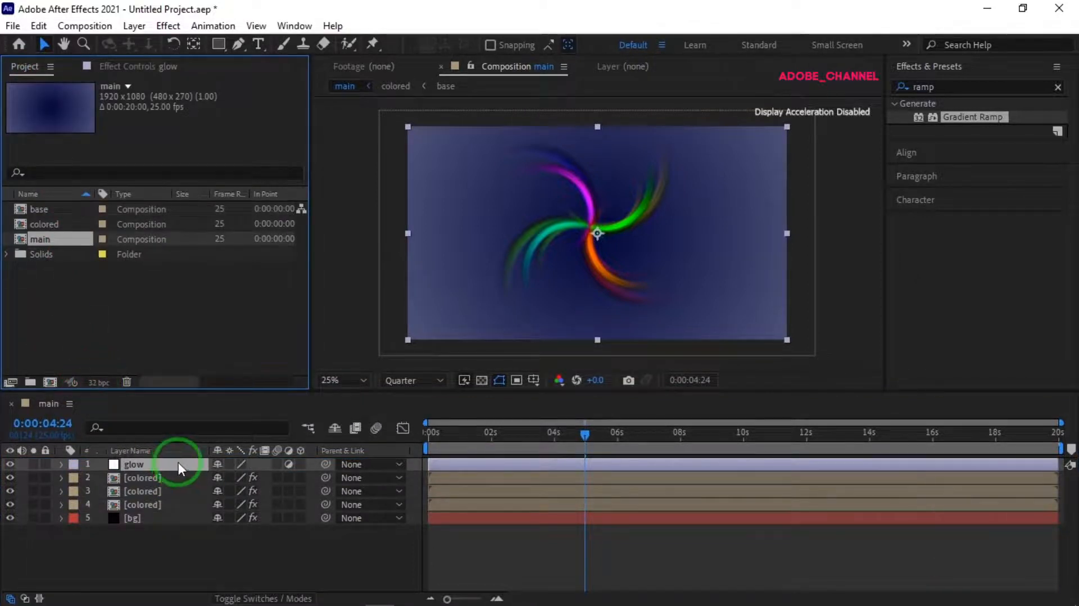
Find the Stylize Glow effect and apply it to the glow adjustment layer.
{"action": "left_click", "coordinate": [950, 88]}
{"action": "double_click", "coordinate": [910, 88]}
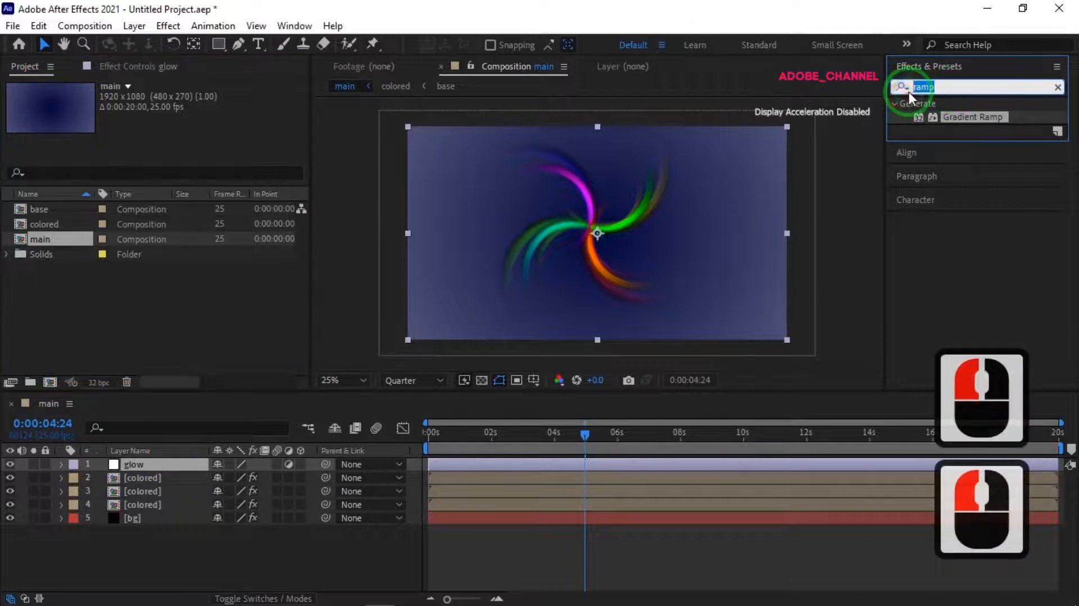
{"action": "type", "text": "glow"}
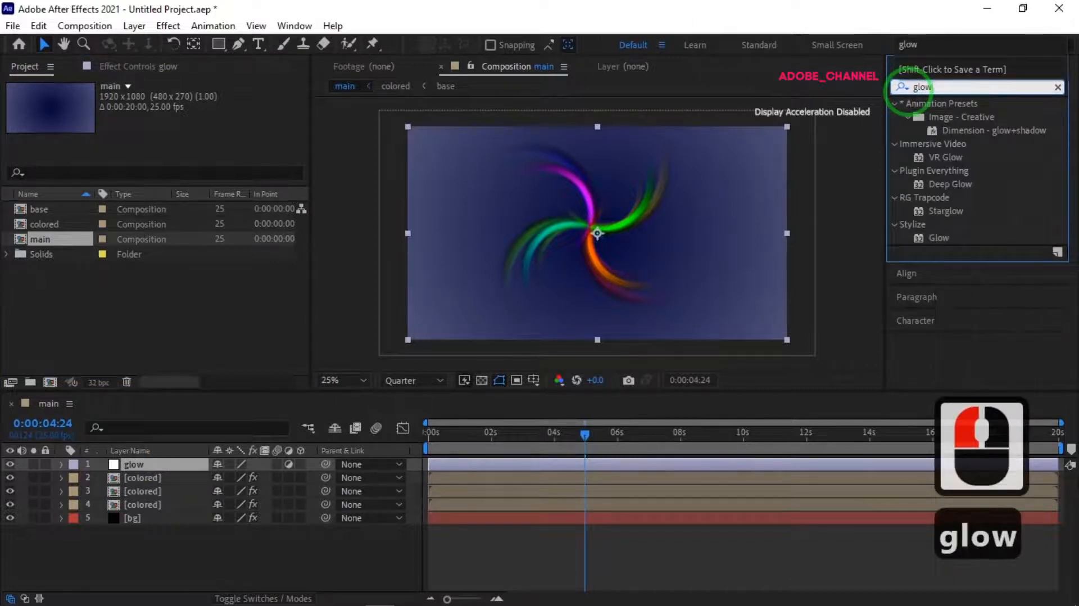
{"action": "double_click", "coordinate": [938, 237]}
Set the Glow Radius to 250, Glow Intensity to 0.5 and Glow Threshold to 78%.
{"action": "left_click", "coordinate": [176, 140]}
{"action": "type", "text": "250"}
{"action": "key", "text": "Return"}
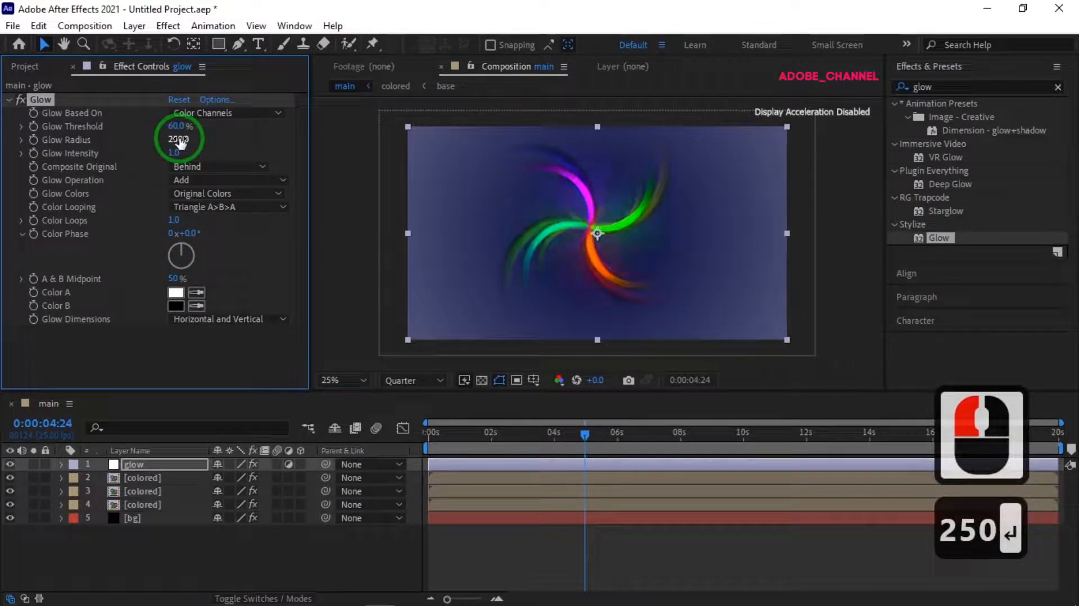
{"action": "left_click", "coordinate": [175, 153]}
{"action": "type", "text": "0.5"}
{"action": "key", "text": "Return"}
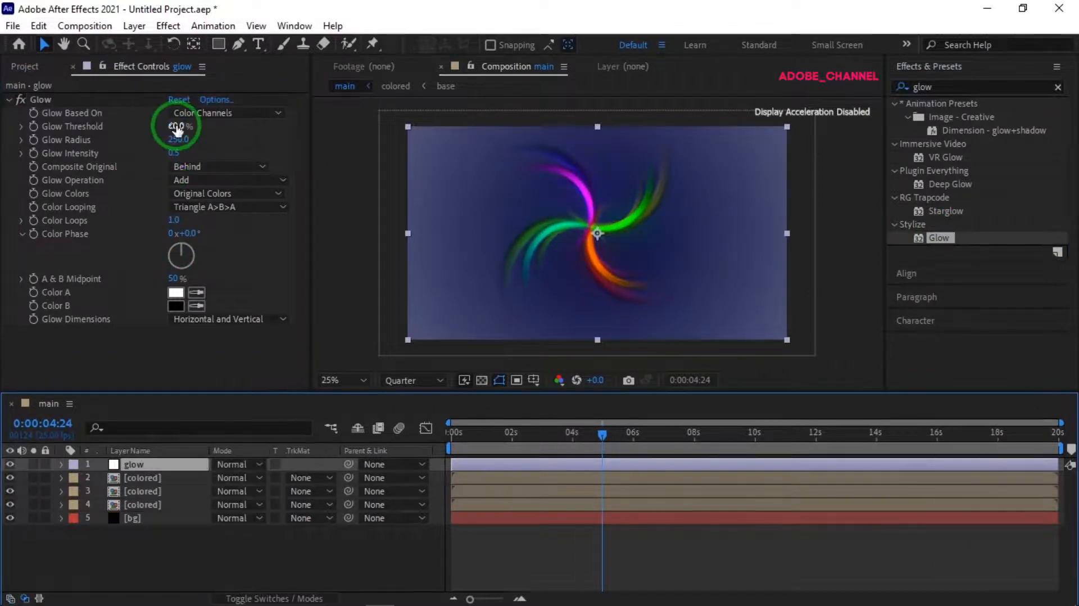
{"action": "left_click", "coordinate": [175, 126]}
{"action": "type", "text": "78"}
{"action": "key", "text": "Return"}
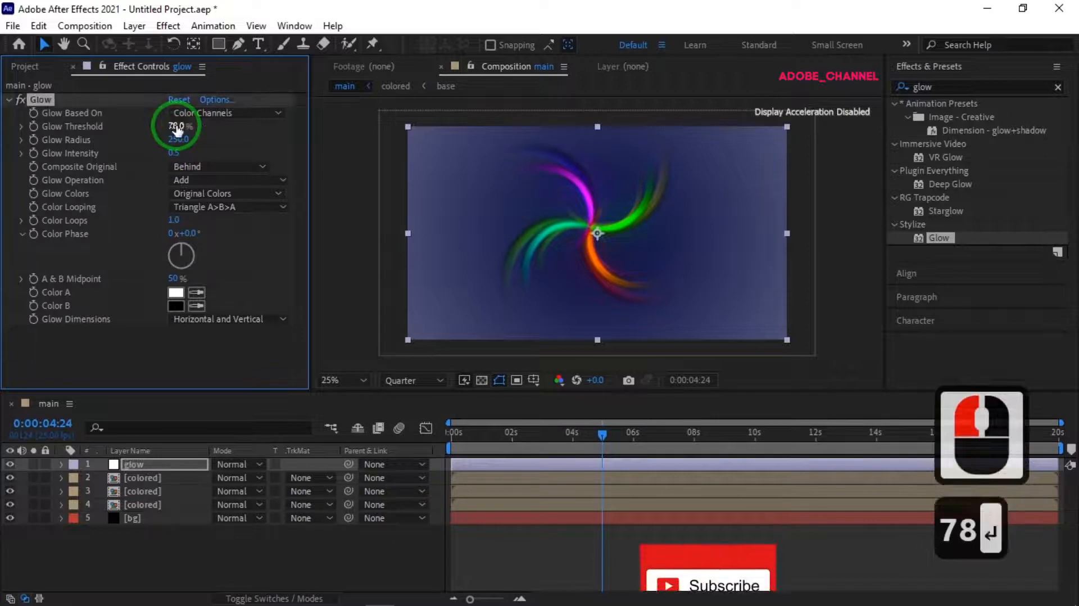
Set the blending mode of colored layer 2 to Screen and of colored layer 4 to Add.
{"action": "left_click", "coordinate": [257, 478]}
{"action": "left_click", "coordinate": [257, 477]}
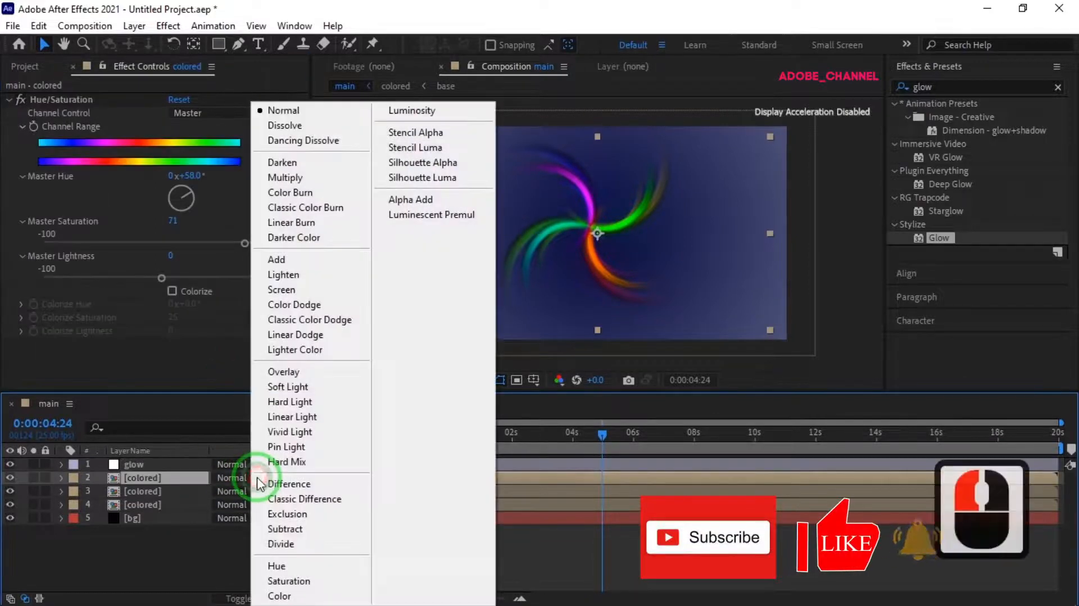
{"action": "left_click", "coordinate": [270, 289]}
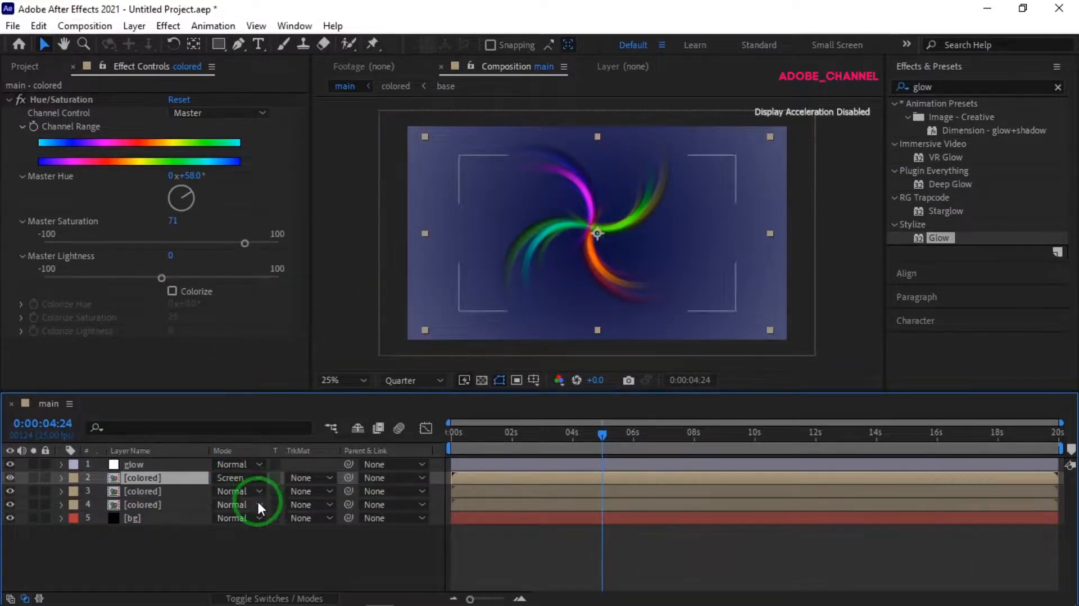
{"action": "left_click", "coordinate": [258, 499]}
{"action": "left_click", "coordinate": [276, 163]}
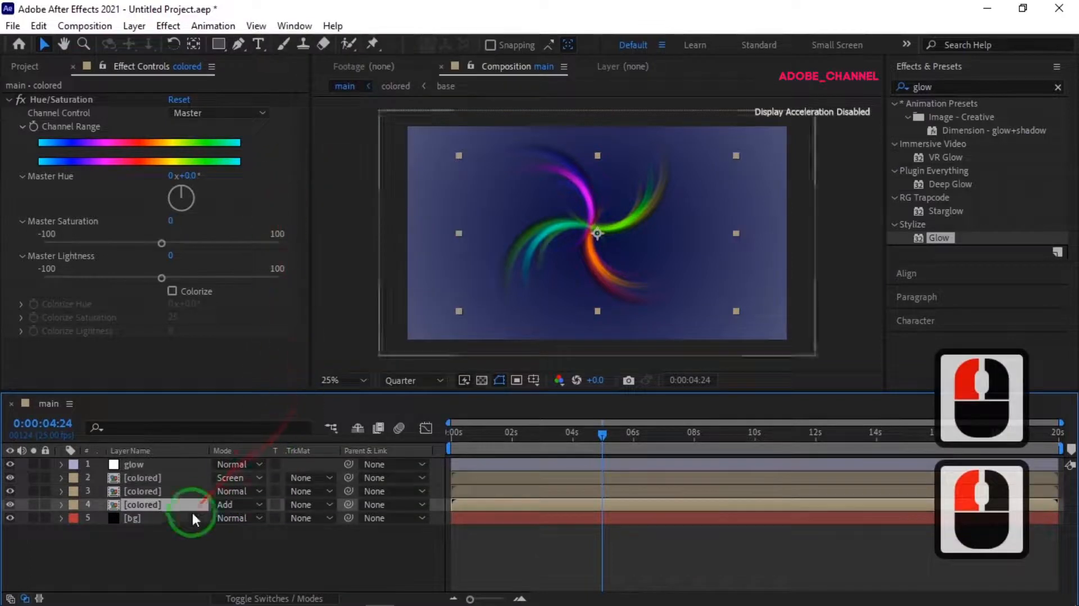
Apply the Noise effect to the glow adjustment layer with an Amount of Noise of 3%.
{"action": "left_click", "coordinate": [164, 463]}
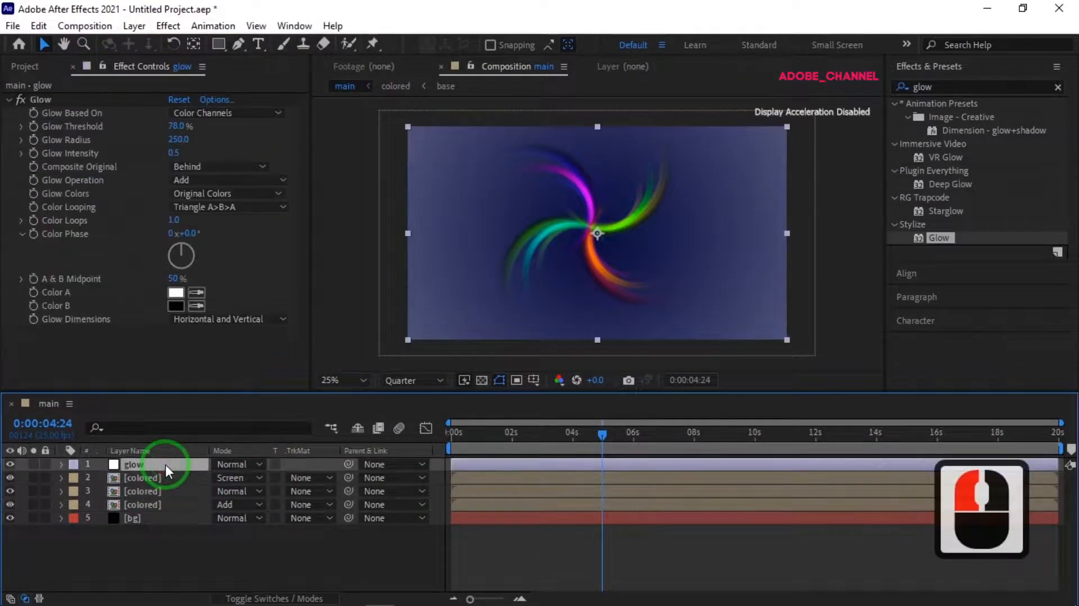
{"action": "left_click", "coordinate": [899, 92]}
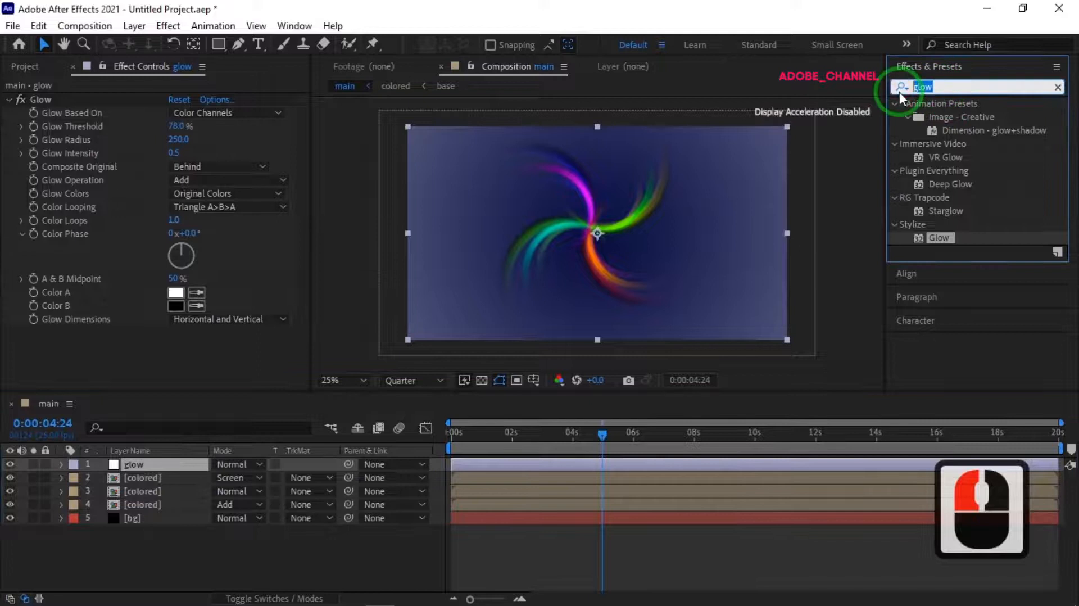
{"action": "type", "text": "noise"}
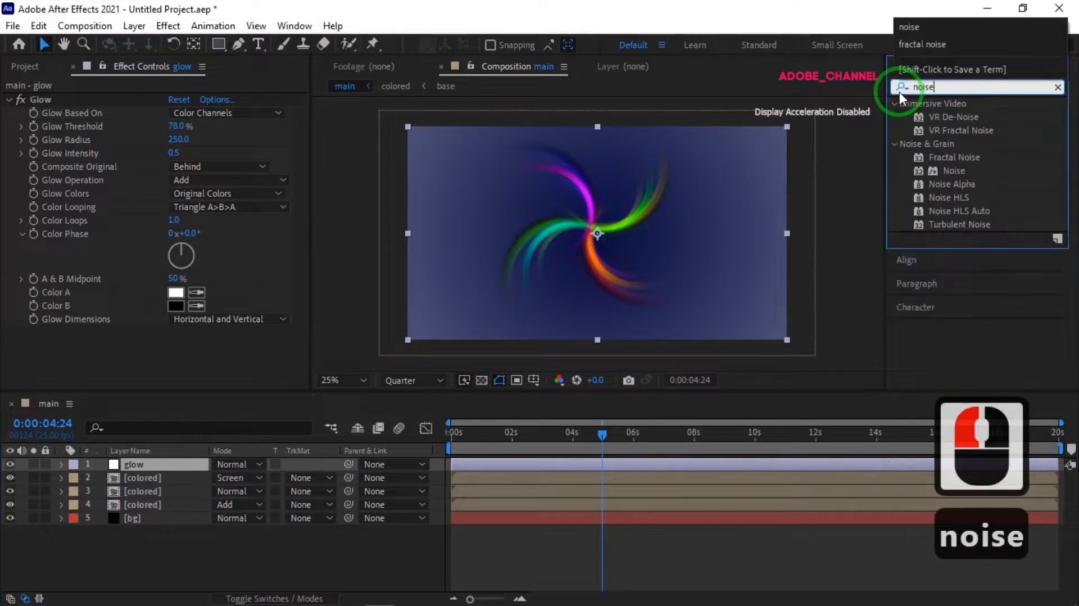
{"action": "double_click", "coordinate": [956, 170]}
{"action": "left_click", "coordinate": [177, 349]}
{"action": "type", "text": "3"}
{"action": "key", "text": "Return"}
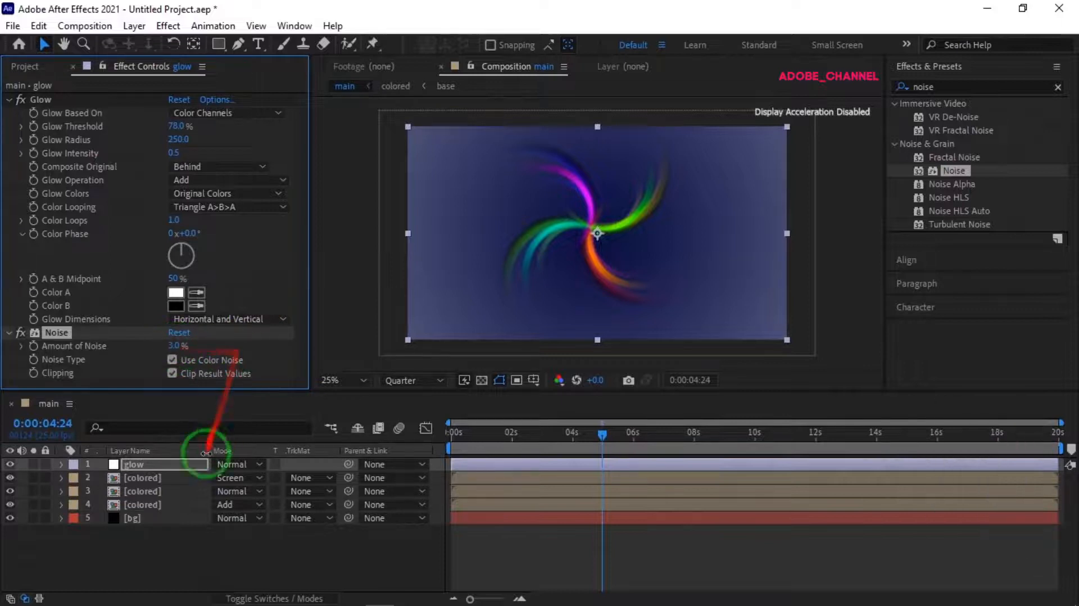
Turn the three colored layers into 3D layers.
{"action": "left_click", "coordinate": [170, 502], "text": "shift"}
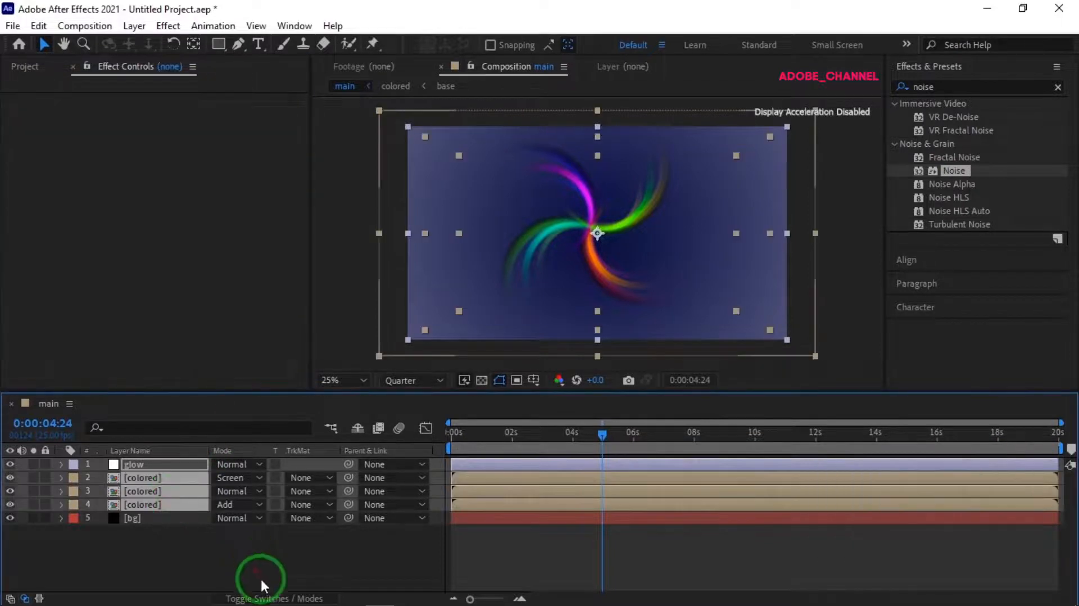
{"action": "left_click", "coordinate": [257, 595]}
{"action": "left_click", "coordinate": [290, 531]}
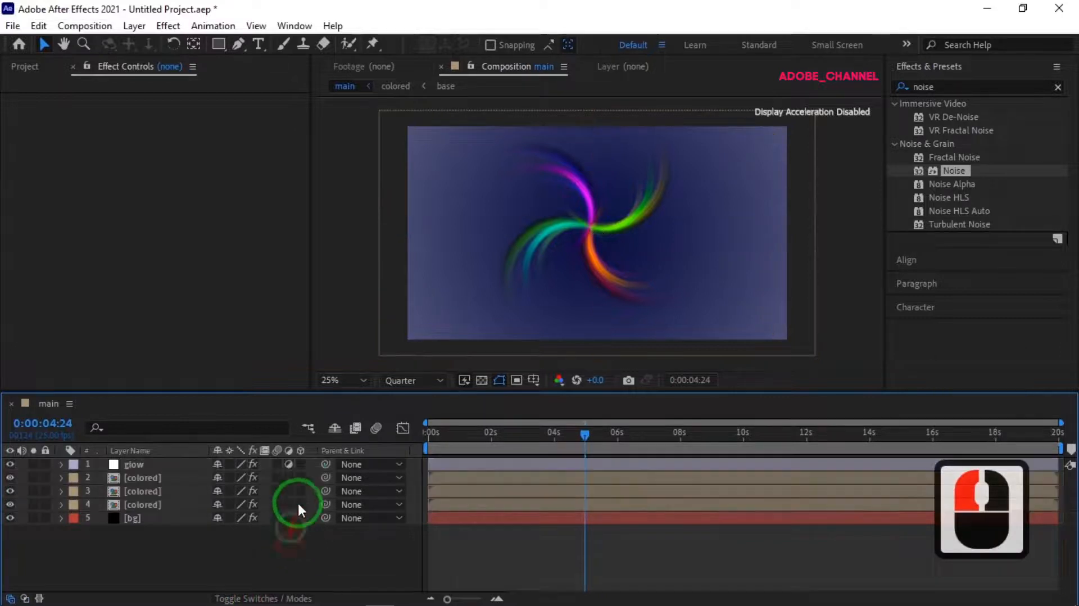
{"action": "left_click", "coordinate": [301, 477]}
{"action": "left_click", "coordinate": [301, 491]}
{"action": "left_click", "coordinate": [301, 504]}
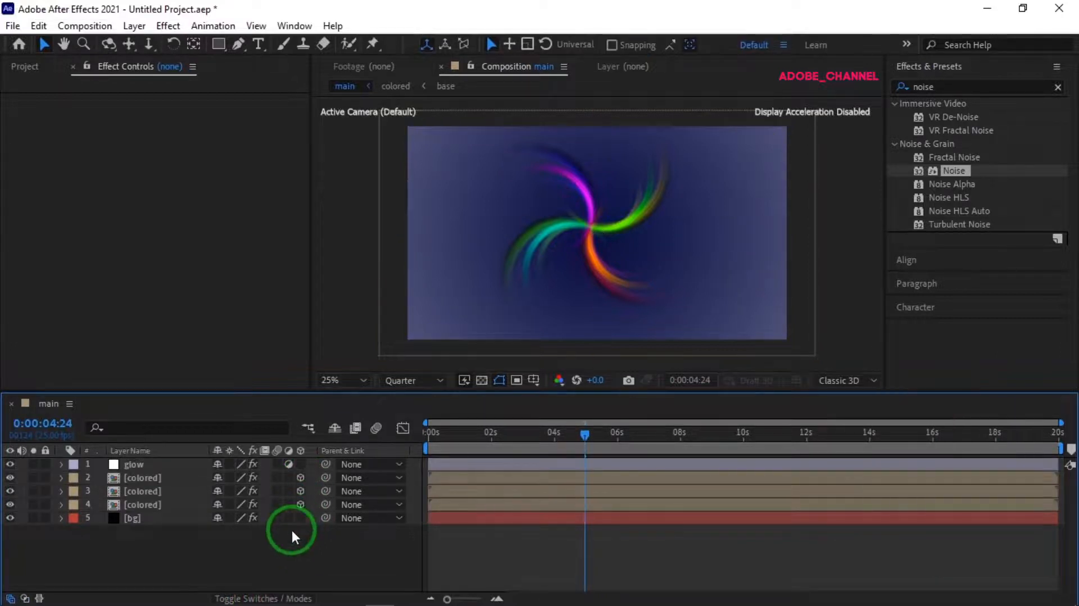
Pre-compose the glow layer and the three colored layers into a composition named 3d.
{"action": "left_click", "coordinate": [180, 504]}
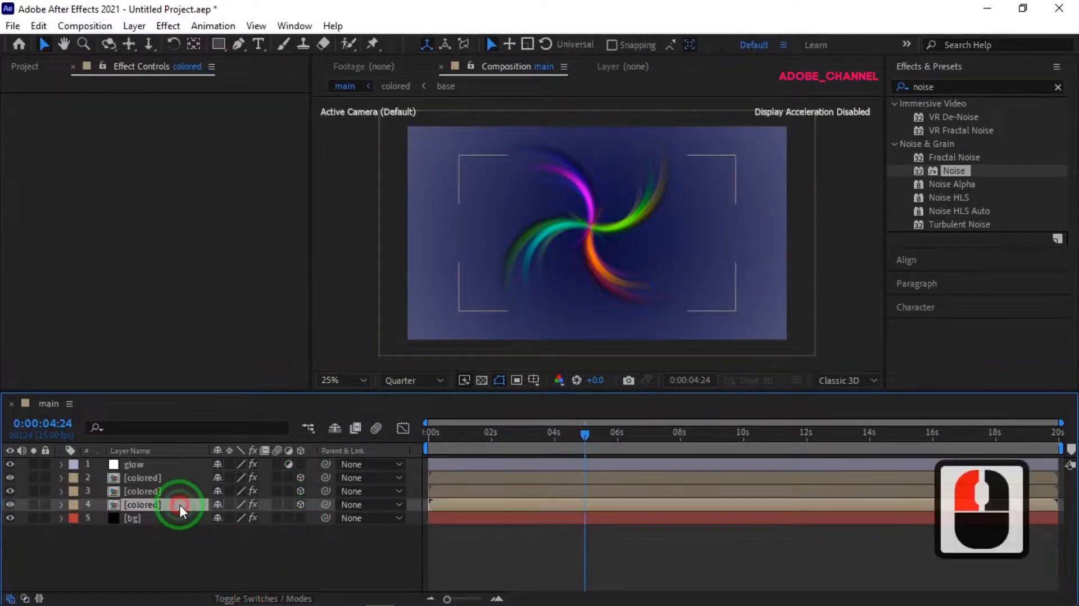
{"action": "left_click", "coordinate": [170, 461], "text": "shift"}
{"action": "right_click", "coordinate": [171, 462]}
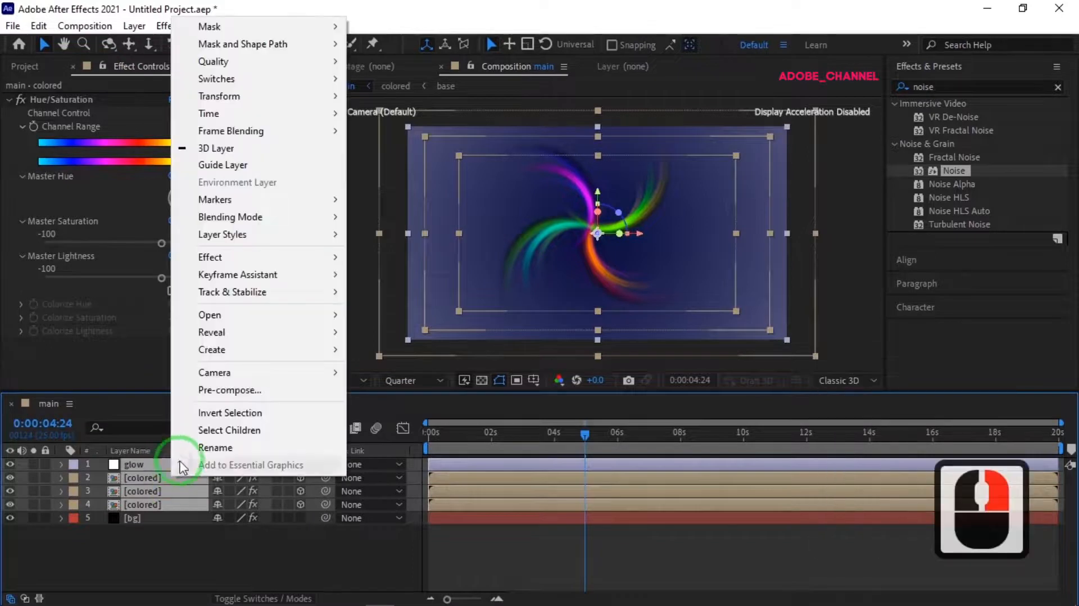
{"action": "left_click", "coordinate": [214, 390]}
{"action": "type", "text": "3d"}
{"action": "left_click", "coordinate": [598, 414]}
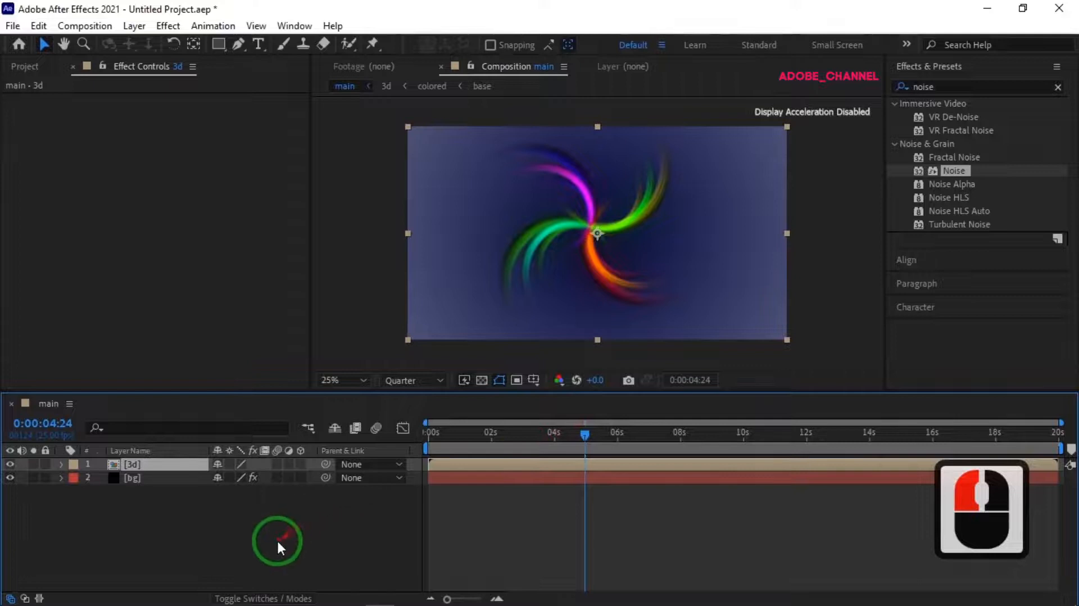
Add a two-node camera with the 50mm preset to the main composition.
{"action": "right_click", "coordinate": [267, 541]}
{"action": "left_click", "coordinate": [333, 353]}
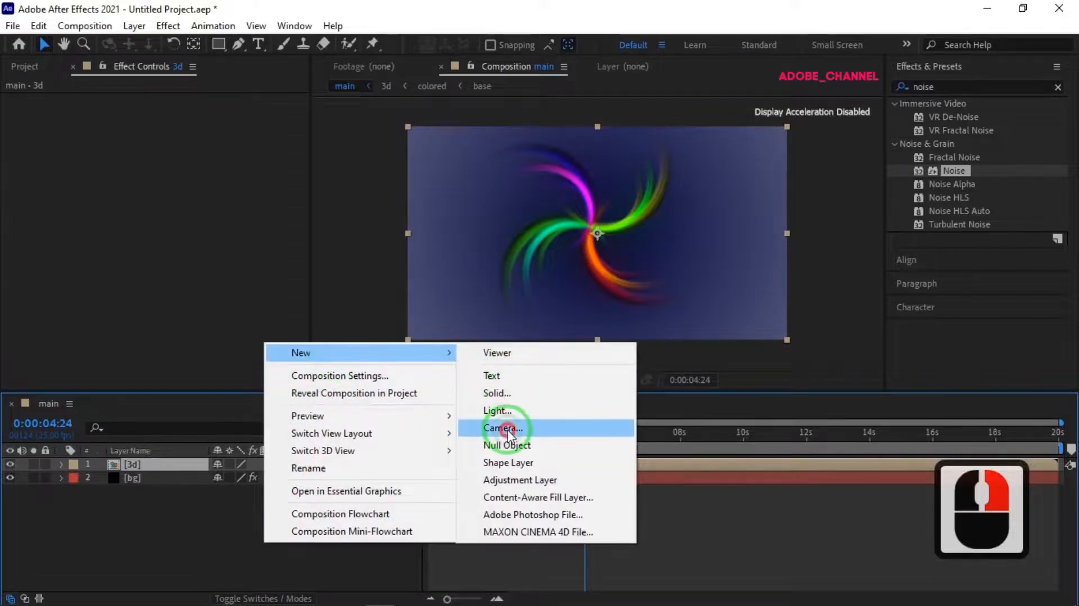
{"action": "left_click", "coordinate": [568, 433]}
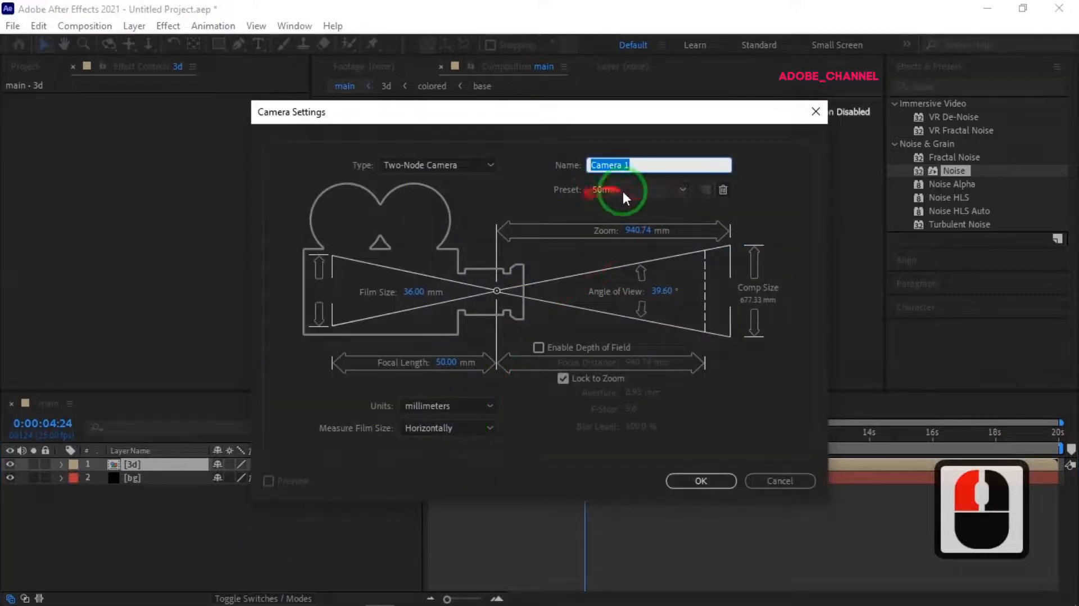
{"action": "left_click", "coordinate": [699, 478]}
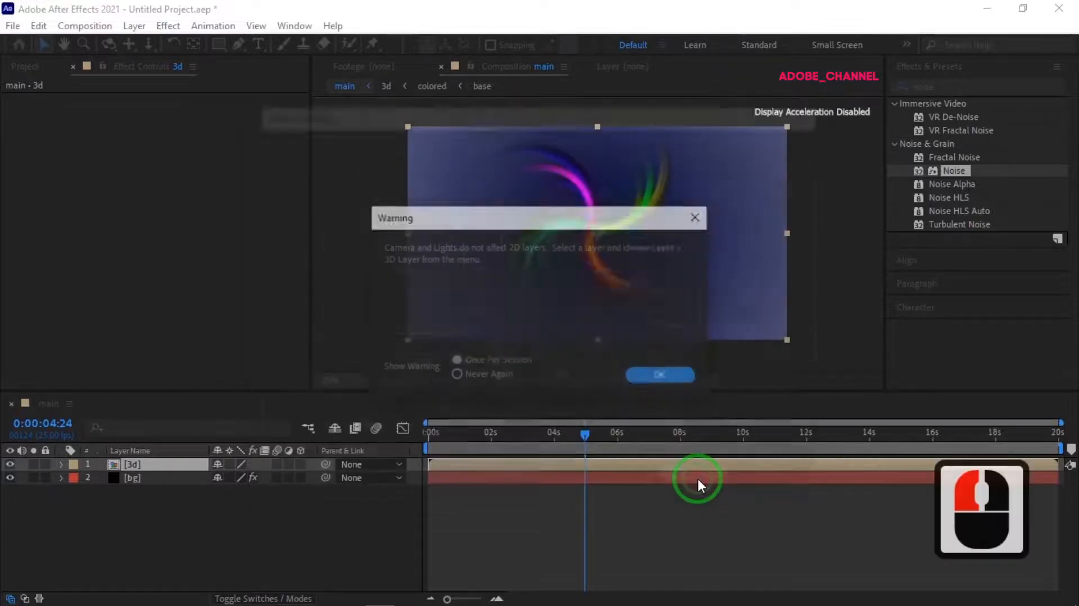
{"action": "left_click", "coordinate": [665, 380]}
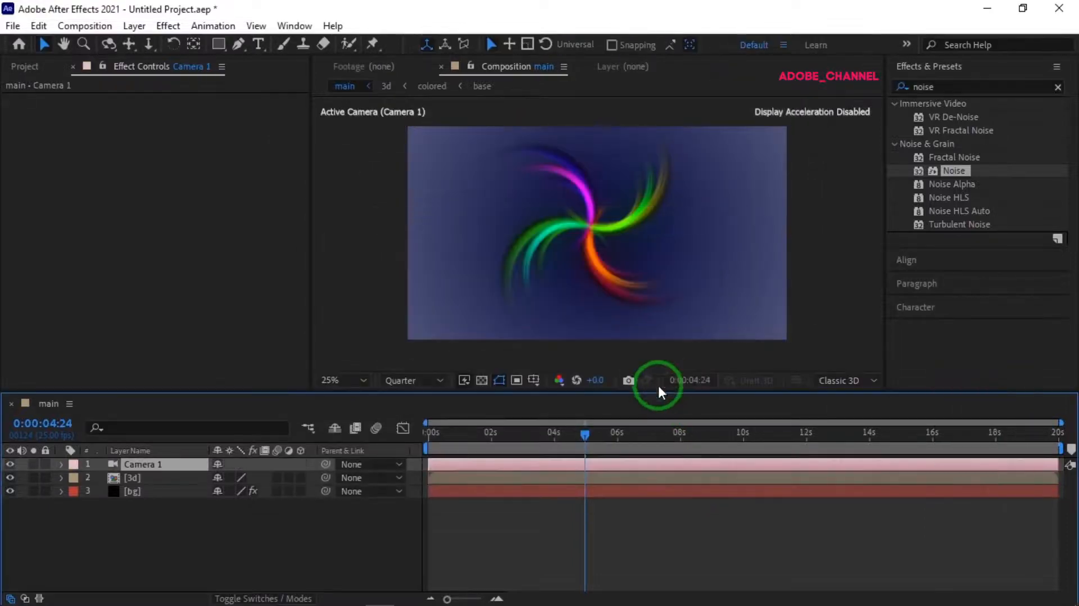
Add a null object, turn it into a 3D layer, and parent the camera to it.
{"action": "right_click", "coordinate": [238, 537]}
{"action": "mouse_move", "coordinate": [309, 360]}
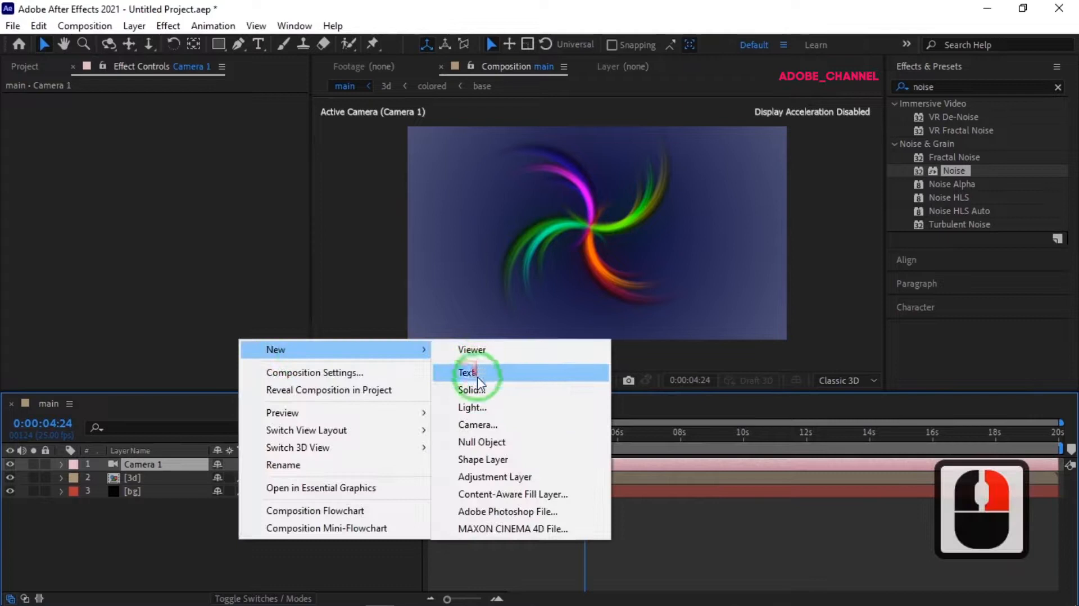
{"action": "left_click", "coordinate": [478, 442]}
{"action": "left_click", "coordinate": [301, 463]}
{"action": "left_click_drag", "start_coordinate": [325, 478], "coordinate": [325, 479]}
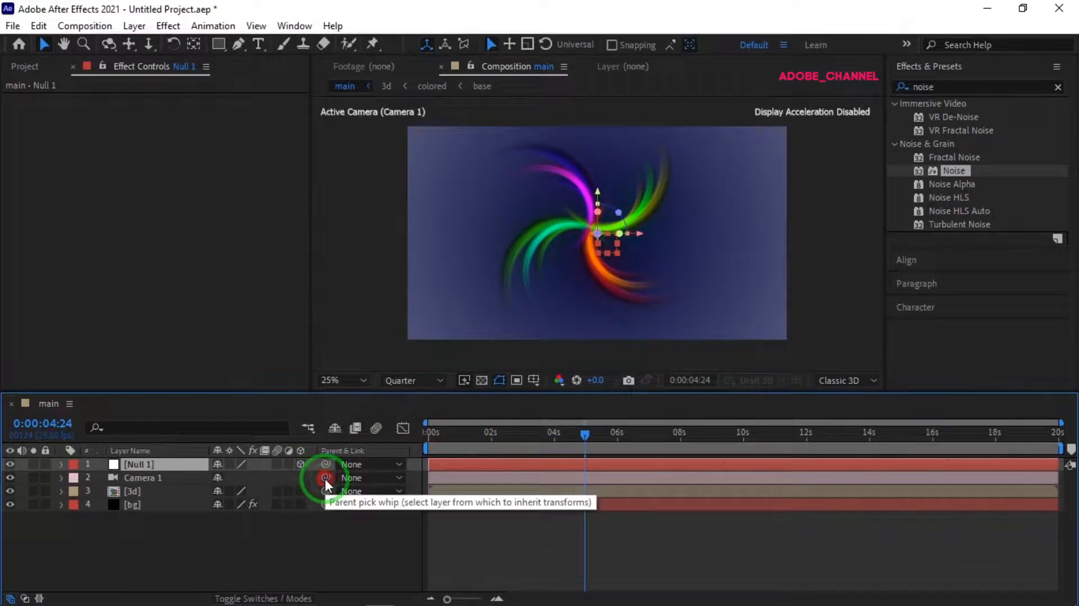
{"action": "left_click_drag", "start_coordinate": [144, 470], "coordinate": [120, 462]}
Set the null's X Rotation to 47° and its Y Rotation to 38°.
{"action": "left_click", "coordinate": [163, 466]}
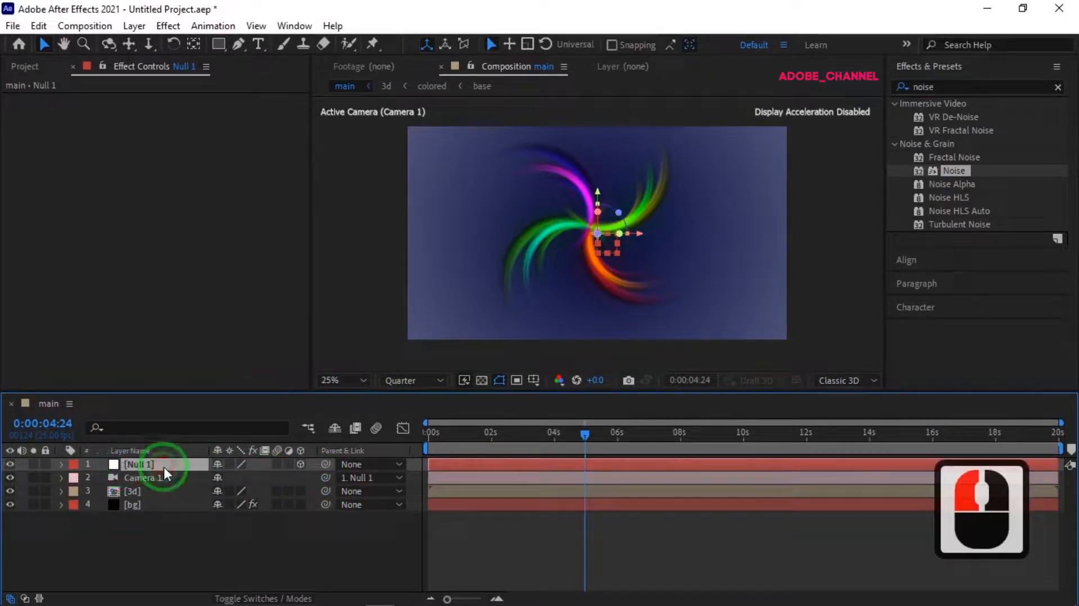
{"action": "key", "text": "r"}
{"action": "left_click", "coordinate": [232, 491]}
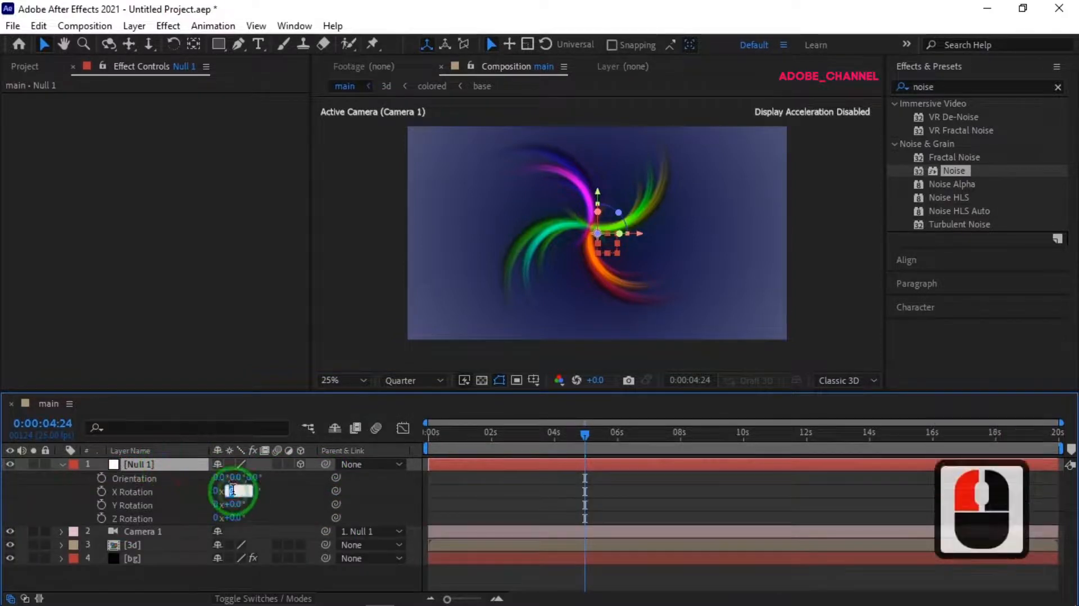
{"action": "type", "text": "47"}
{"action": "key", "text": "Return"}
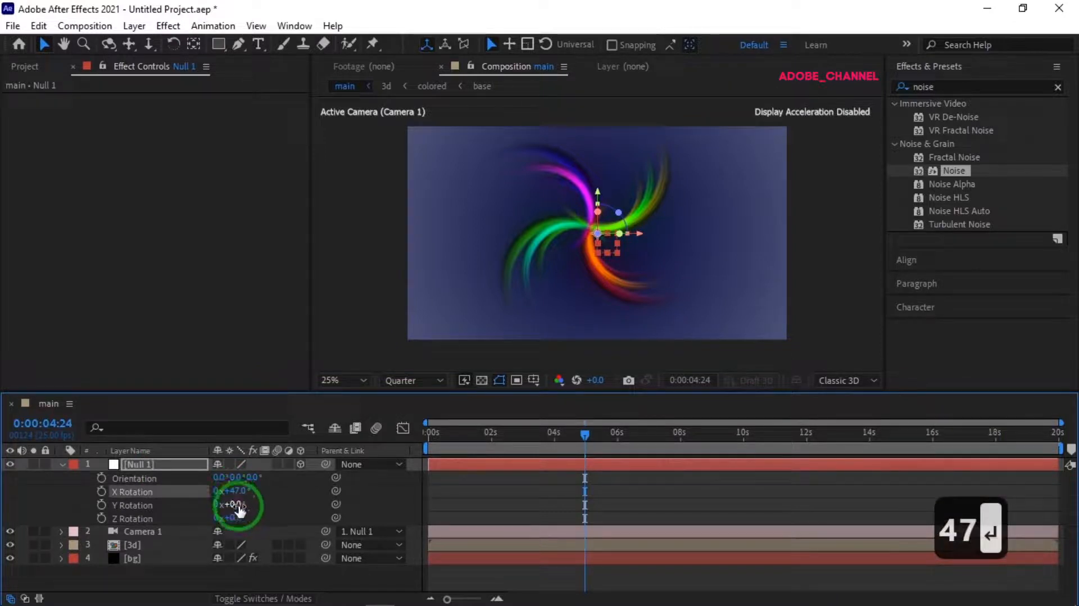
{"action": "left_click", "coordinate": [235, 505]}
{"action": "type", "text": "38"}
{"action": "key", "text": "Return"}
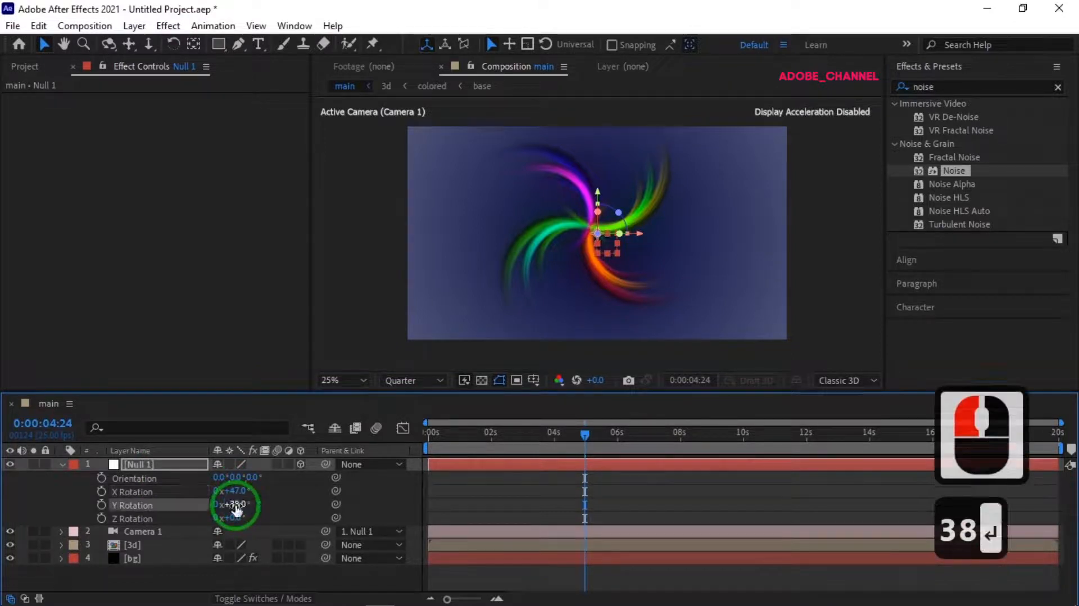
Turn on the camera's Depth of Field and set its Aperture to about 447.3 pixels.
{"action": "left_click", "coordinate": [135, 530]}
{"action": "left_click", "coordinate": [62, 531]}
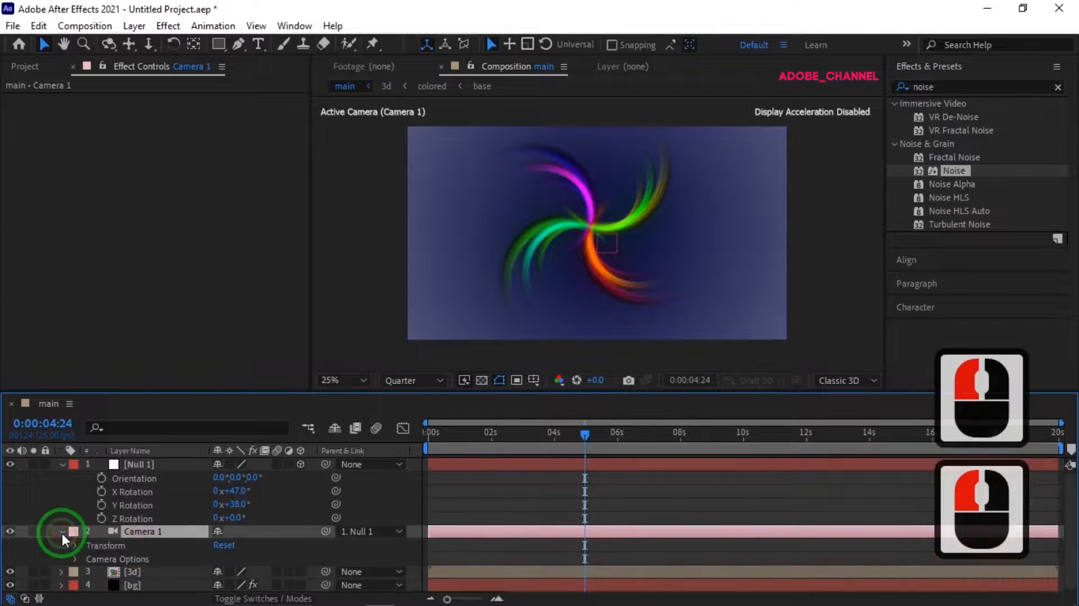
{"action": "left_click", "coordinate": [75, 559]}
{"action": "left_click", "coordinate": [219, 492]}
{"action": "left_click_drag", "start_coordinate": [218, 522], "coordinate": [257, 522]}
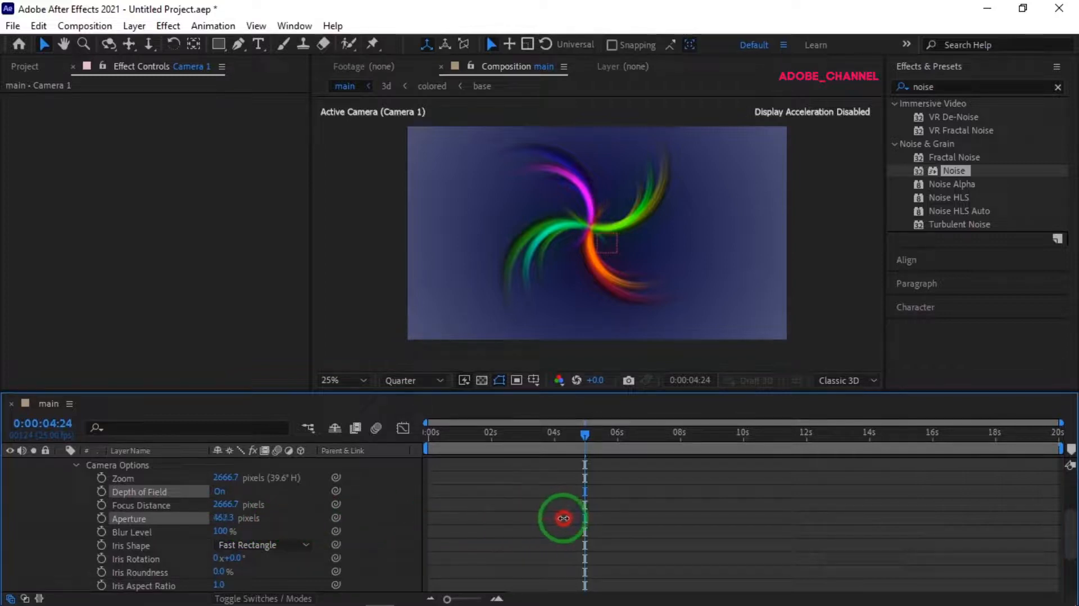
{"action": "left_click_drag", "start_coordinate": [545, 514], "coordinate": [541, 511]}
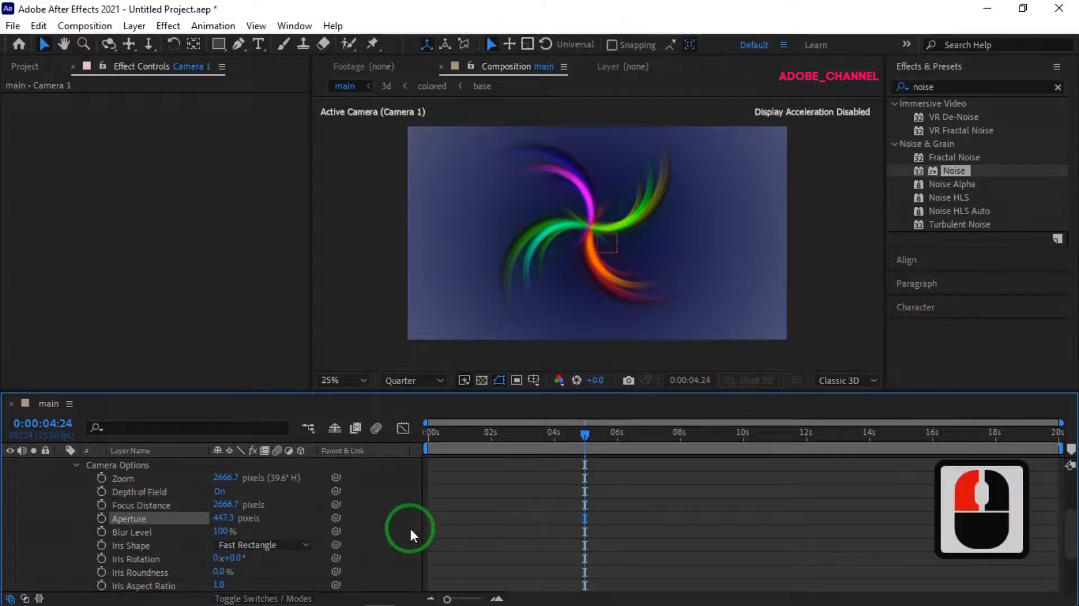
Set the camera's Blur Level to about 216% and its Focus Distance to about 2634.7 pixels.
{"action": "left_click_drag", "start_coordinate": [223, 540], "coordinate": [313, 539]}
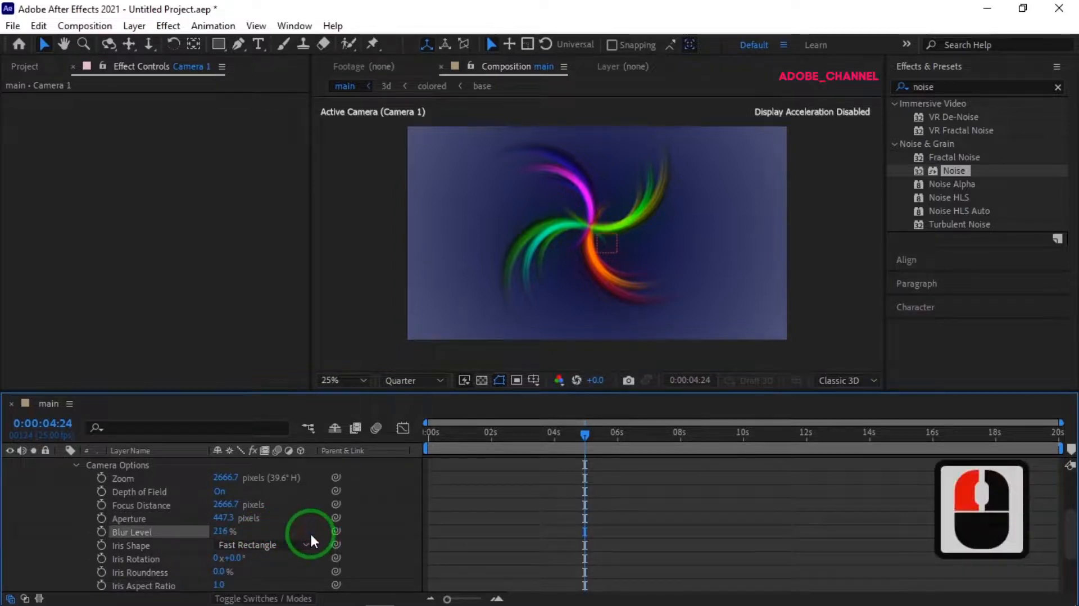
{"action": "left_click_drag", "start_coordinate": [224, 505], "coordinate": [196, 509]}
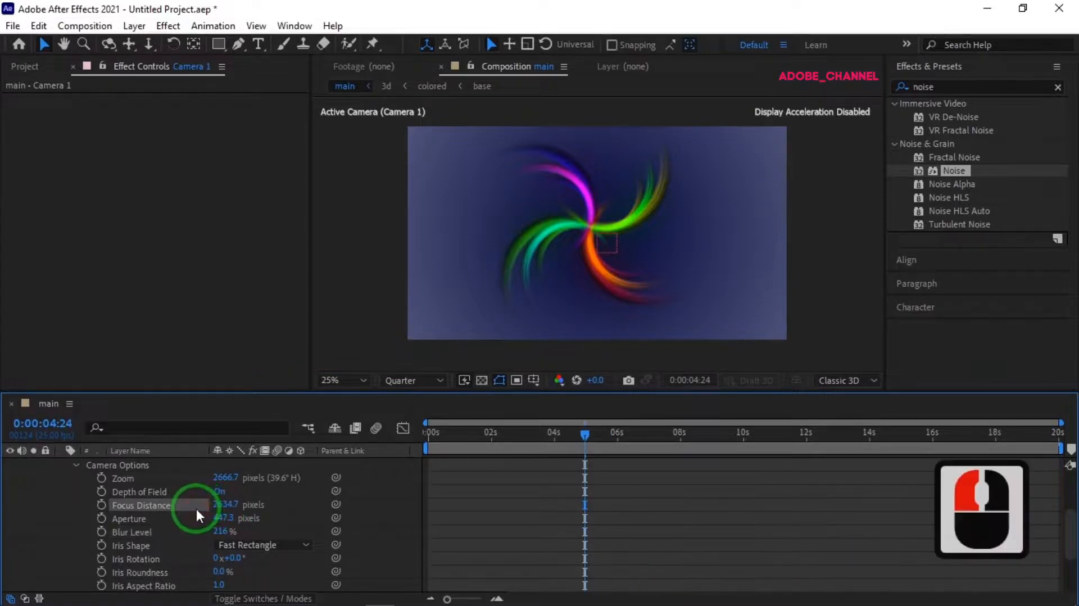
Collapse the properties of the camera and null layers and hide the null.
{"action": "scroll", "coordinate": [39, 495], "scroll_direction": "up", "scroll_amount": 5}
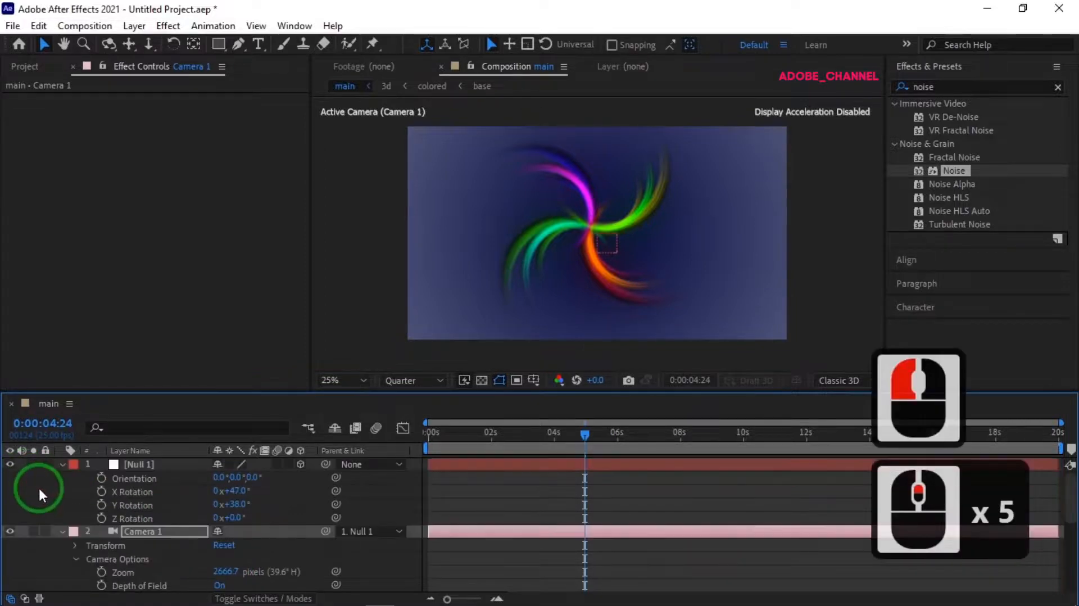
{"action": "left_click", "coordinate": [61, 532]}
{"action": "left_click", "coordinate": [62, 463]}
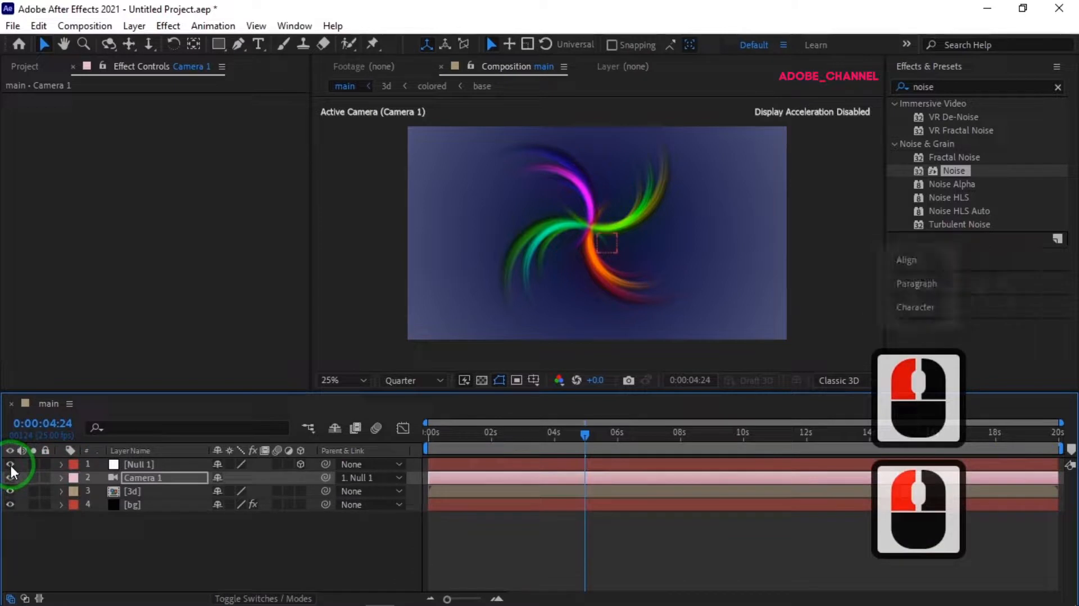
{"action": "left_click", "coordinate": [11, 464]}
Preview the main composition from the start and turn the 3d layer into a 3D layer.
{"action": "left_click_drag", "start_coordinate": [584, 432], "coordinate": [392, 443]}
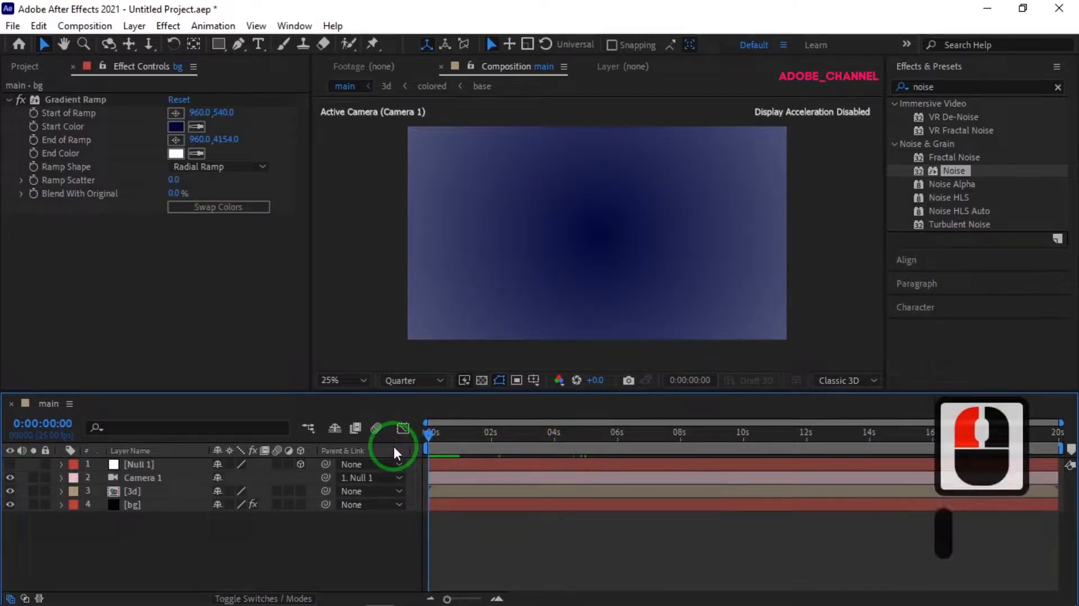
{"action": "key", "text": "space"}
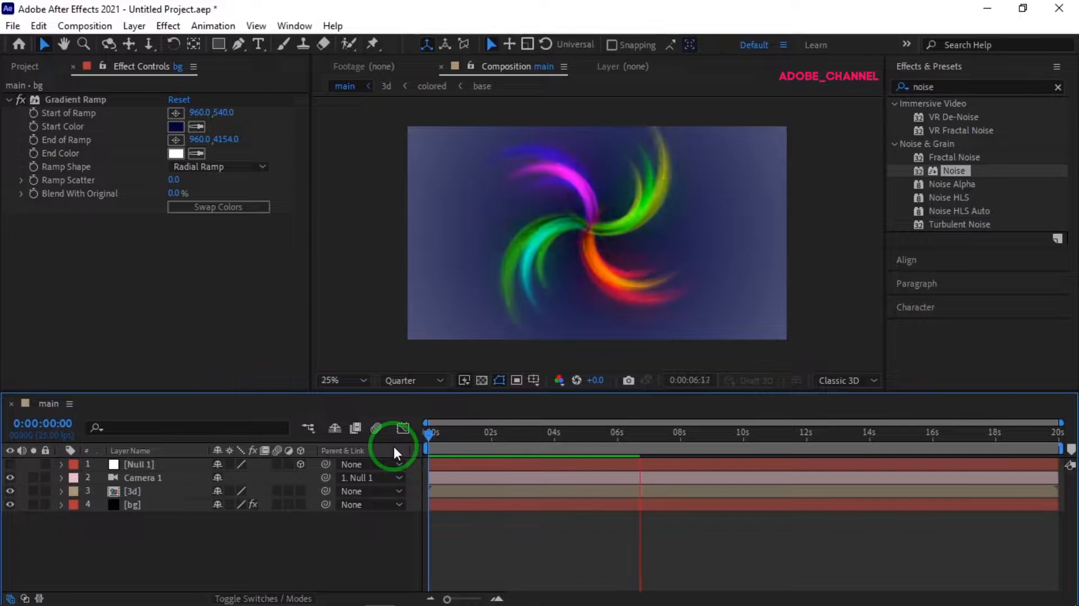
{"action": "left_click", "coordinate": [300, 491]}
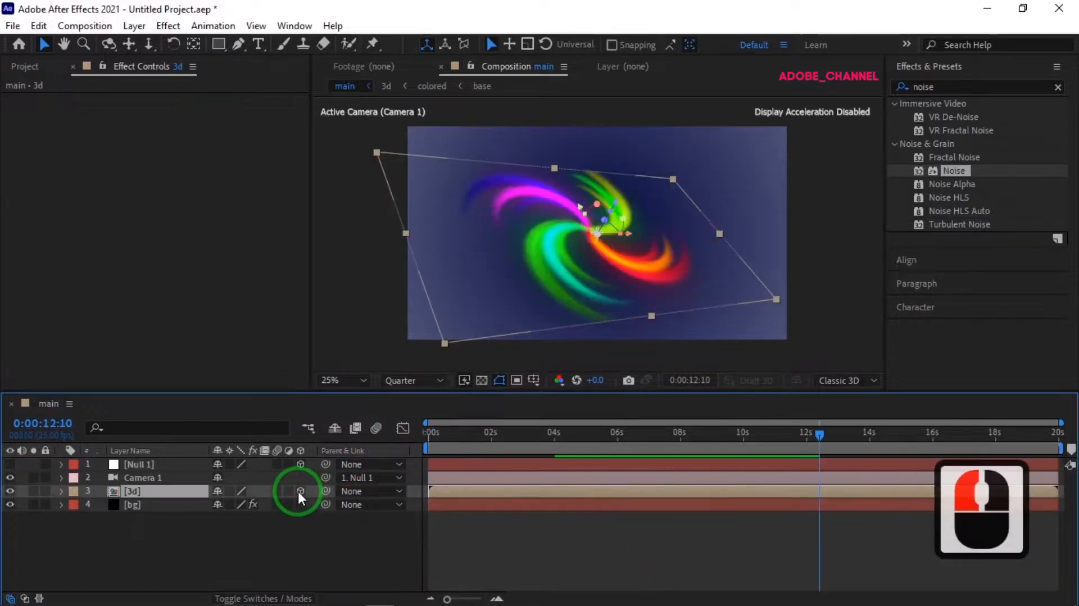
Pre-compose the null, camera and 3d layers into a composition named 1 and duplicate the resulting layer twice.
{"action": "left_click", "coordinate": [169, 464], "text": "shift"}
{"action": "right_click", "coordinate": [163, 480]}
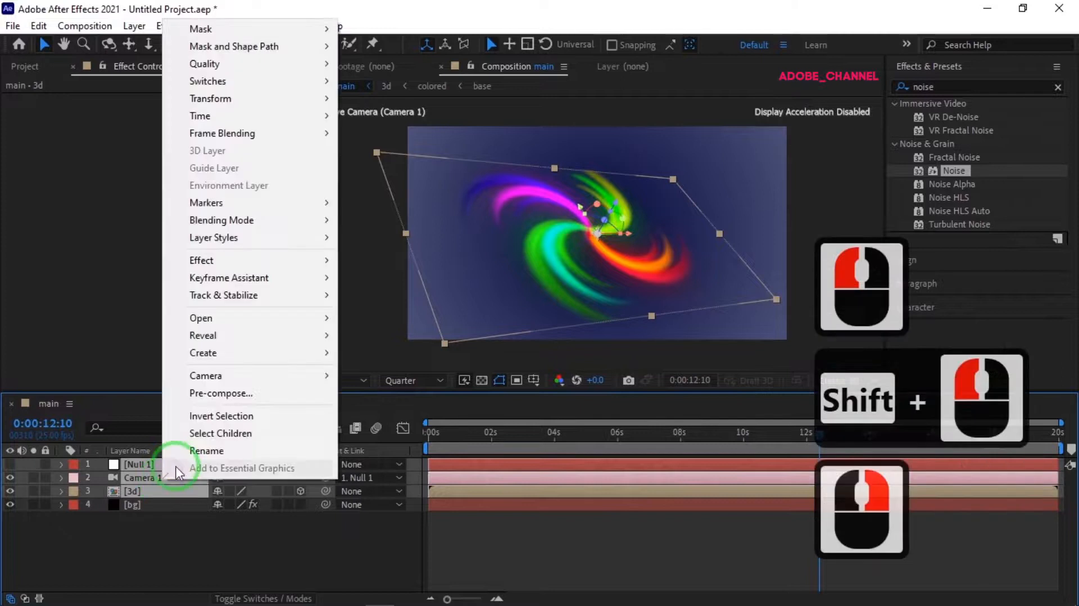
{"action": "left_click", "coordinate": [211, 390]}
{"action": "left_click", "coordinate": [568, 410]}
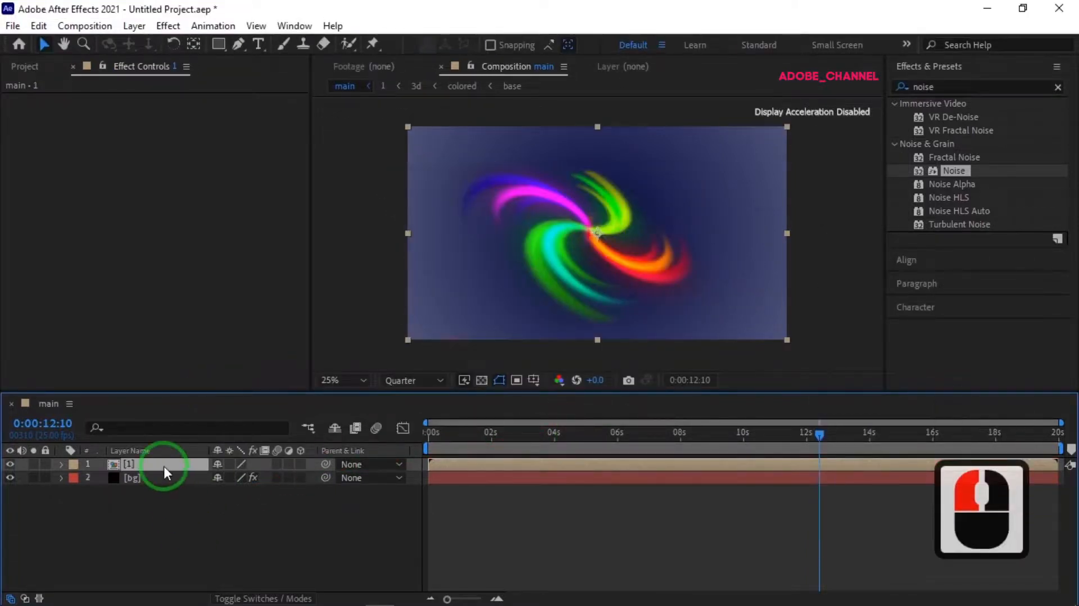
{"action": "key", "text": "ctrl+d"}
{"action": "key", "text": "ctrl+d"}
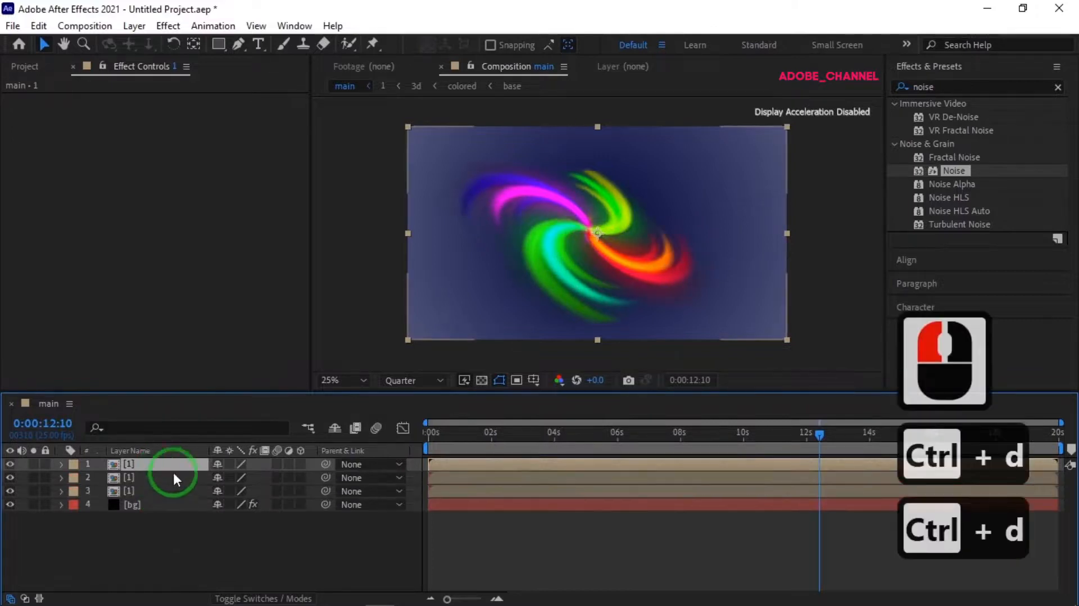
Scale the middle copy of layer 1 to 36% and place it near the frame's upper-right corner.
{"action": "left_click", "coordinate": [162, 478]}
{"action": "key", "text": "s"}
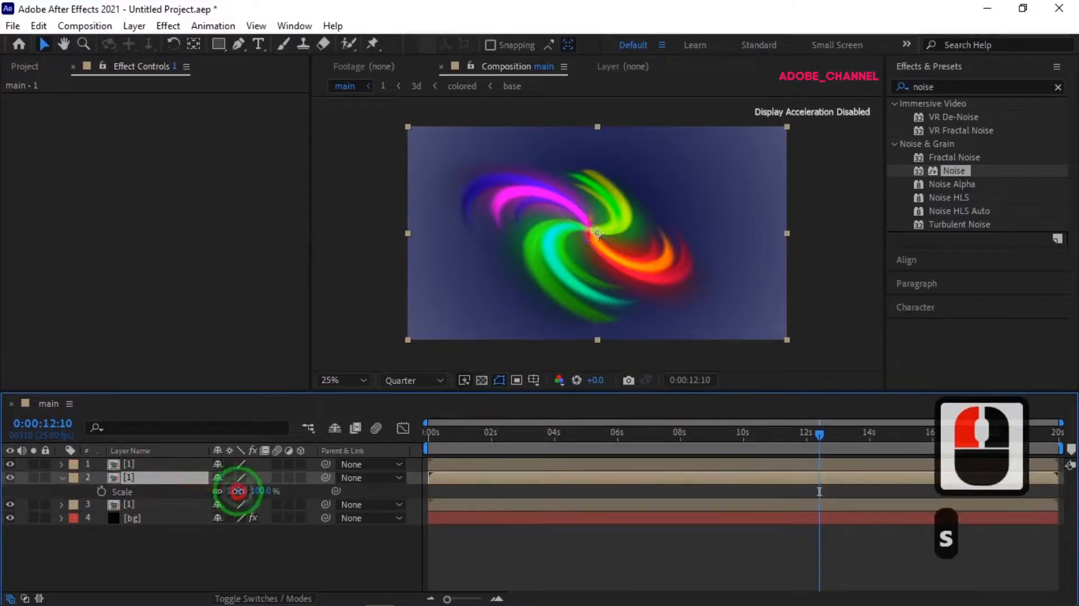
{"action": "left_click_drag", "start_coordinate": [238, 491], "coordinate": [209, 495]}
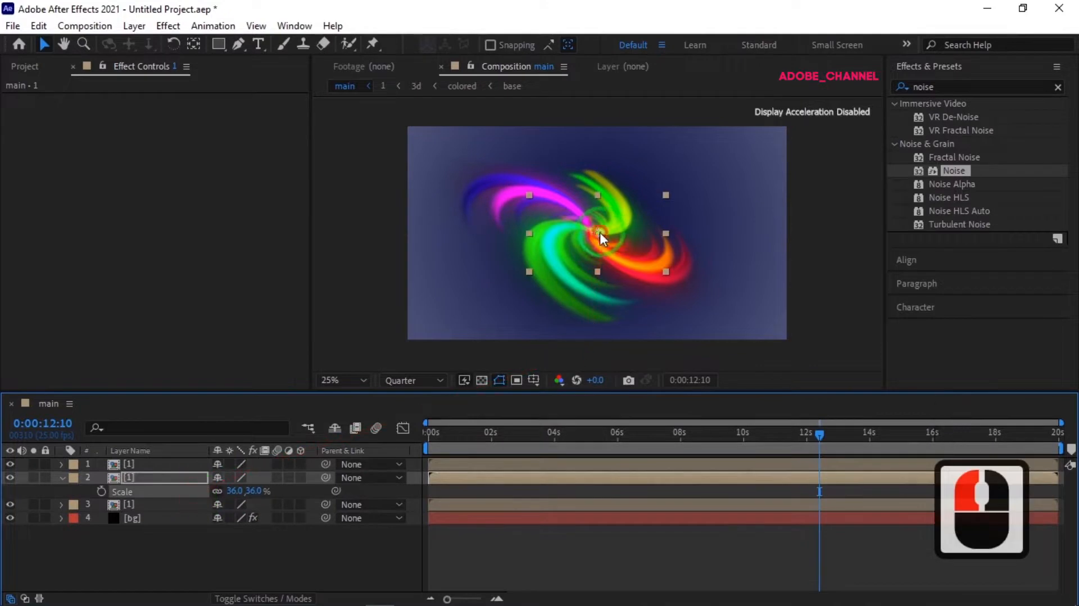
{"action": "left_click_drag", "start_coordinate": [600, 238], "coordinate": [707, 194]}
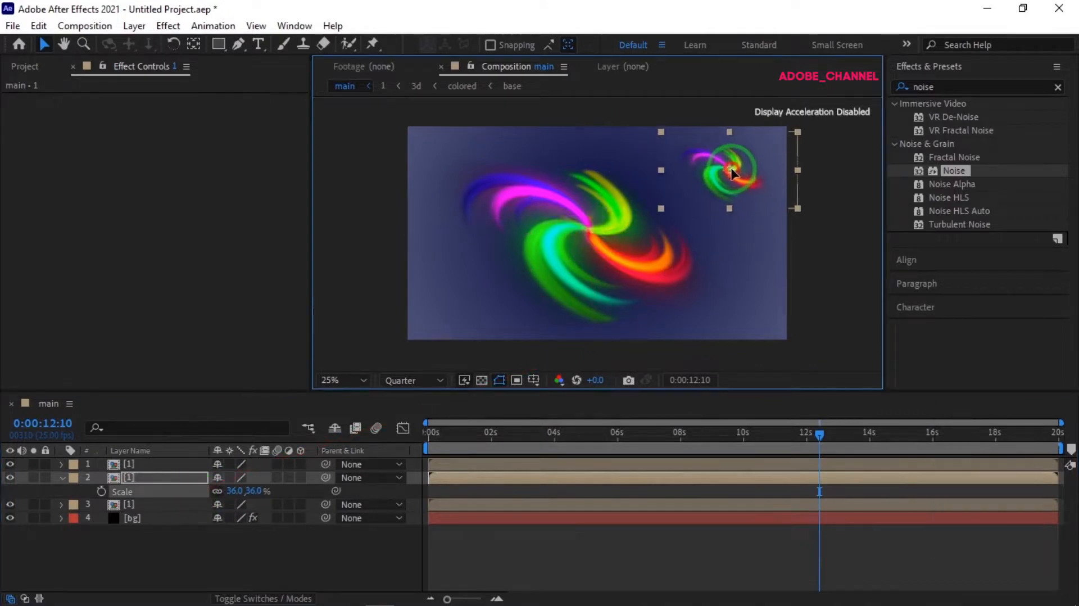
Scale the lowest copy of layer 1 to 65% and place it in the frame's lower-left area.
{"action": "left_click", "coordinate": [148, 510]}
{"action": "key", "text": "s"}
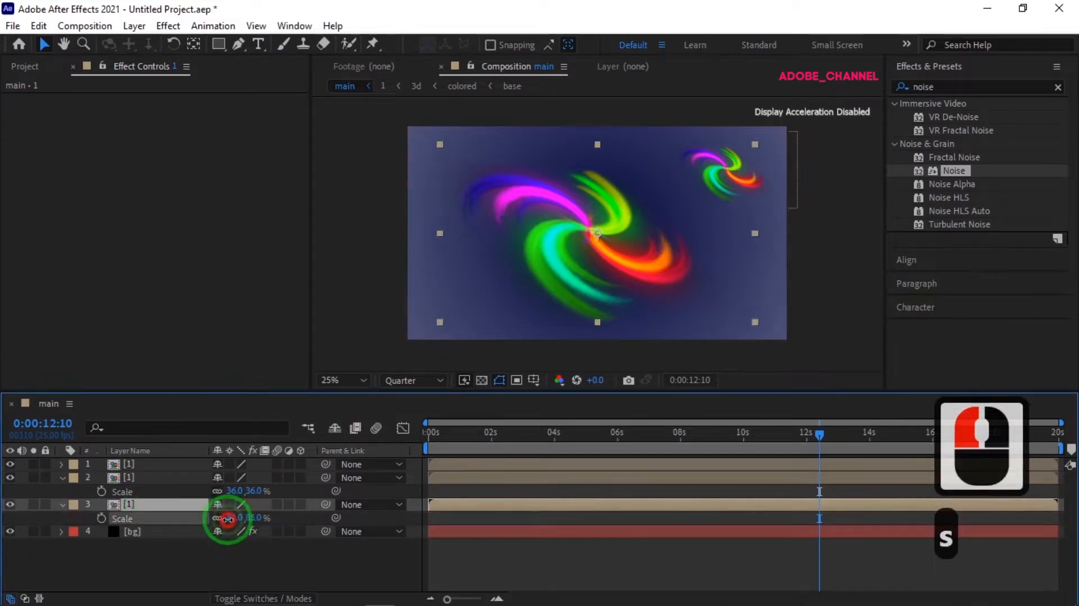
{"action": "left_click_drag", "start_coordinate": [217, 522], "coordinate": [217, 521]}
{"action": "left_click_drag", "start_coordinate": [595, 237], "coordinate": [481, 282]}
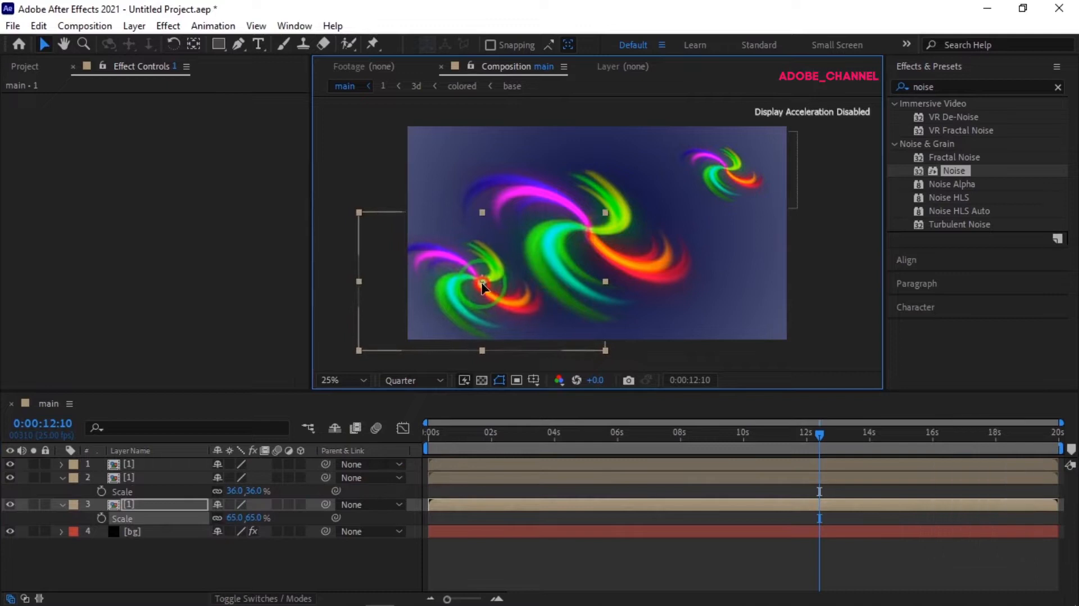
{"action": "left_click", "coordinate": [431, 322]}
Shift the large central swirl and the lower-left swirl slightly right and up in the frame.
{"action": "left_click", "coordinate": [161, 477]}
{"action": "left_click", "coordinate": [160, 459]}
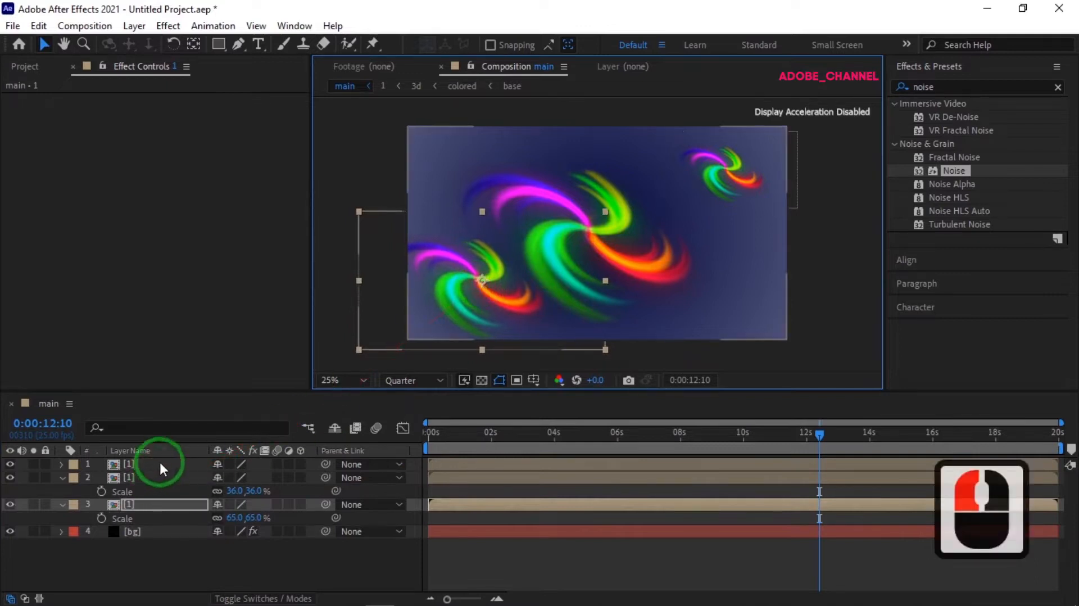
{"action": "left_click", "coordinate": [602, 227]}
{"action": "left_click_drag", "start_coordinate": [601, 231], "coordinate": [616, 225]}
{"action": "left_click", "coordinate": [161, 504]}
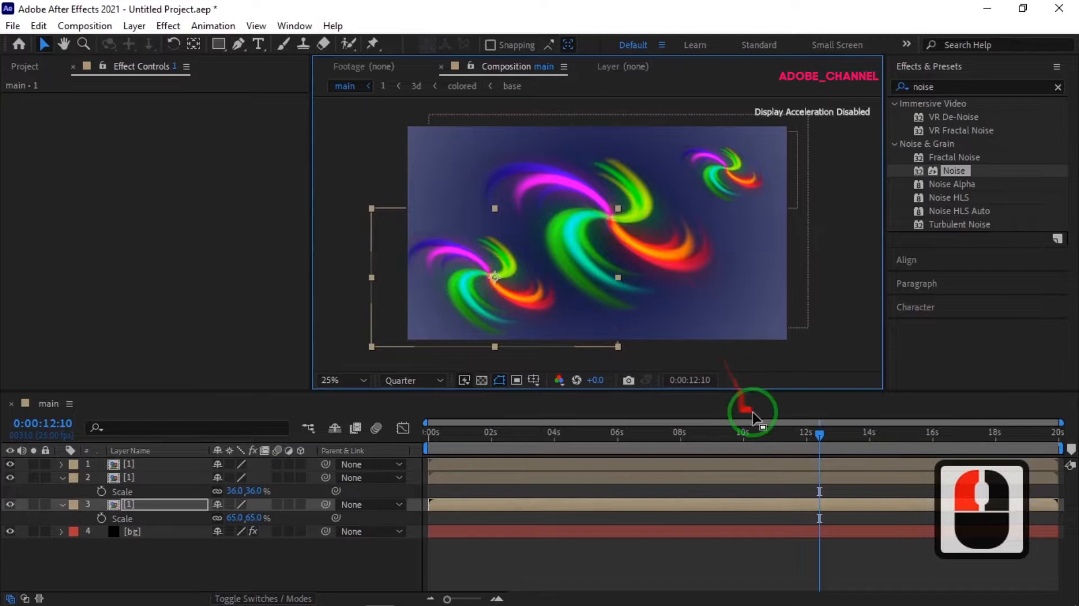
Preview the three-swirl animation from the start of the main composition.
{"action": "left_click_drag", "start_coordinate": [451, 434], "coordinate": [414, 439]}
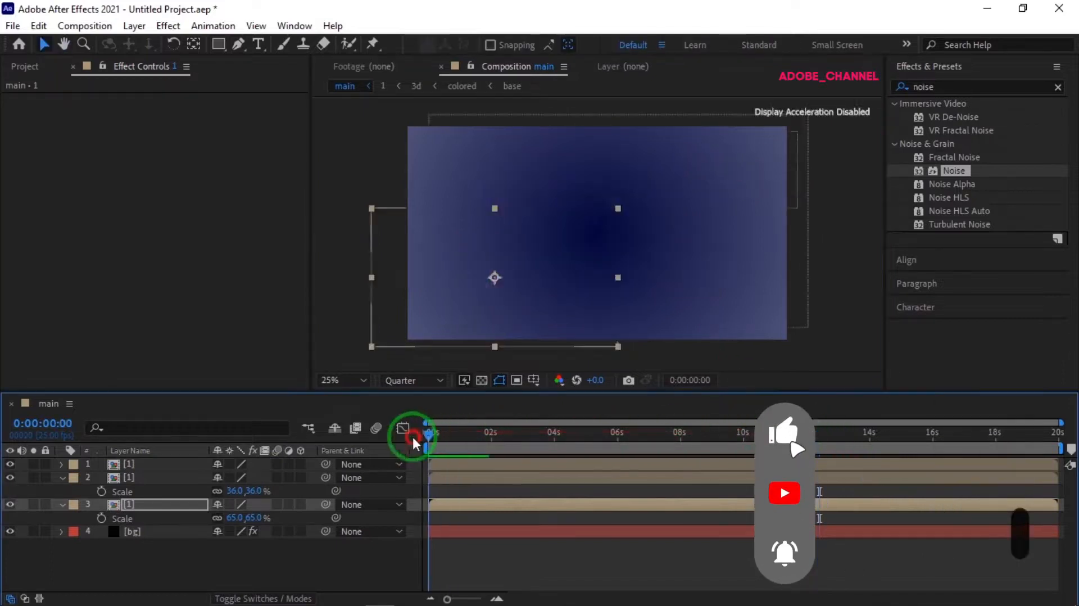
{"action": "key", "text": "space"}
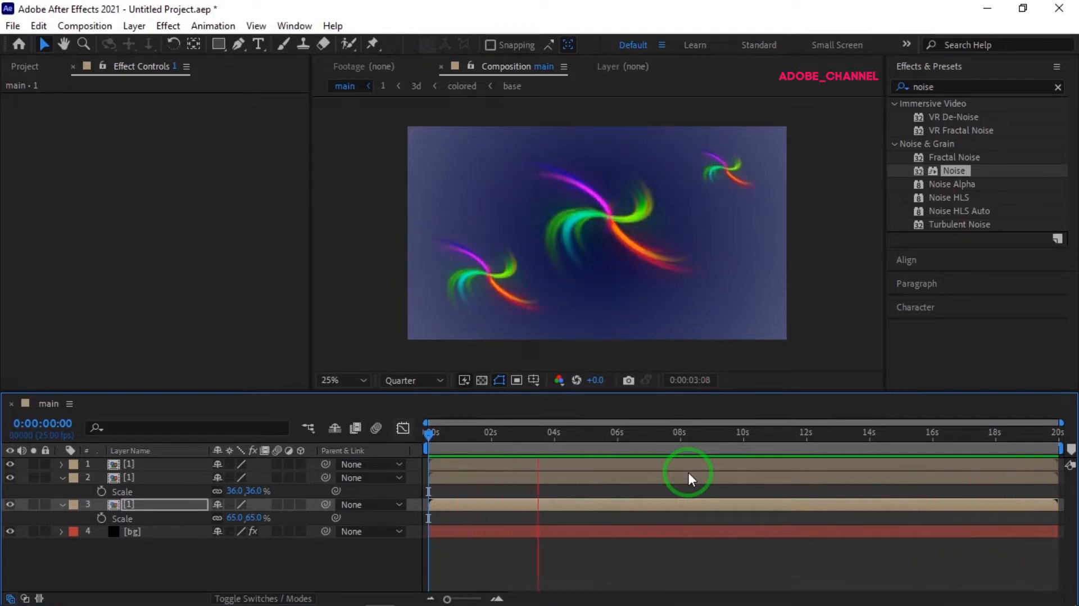
{"action": "key", "text": "space"}
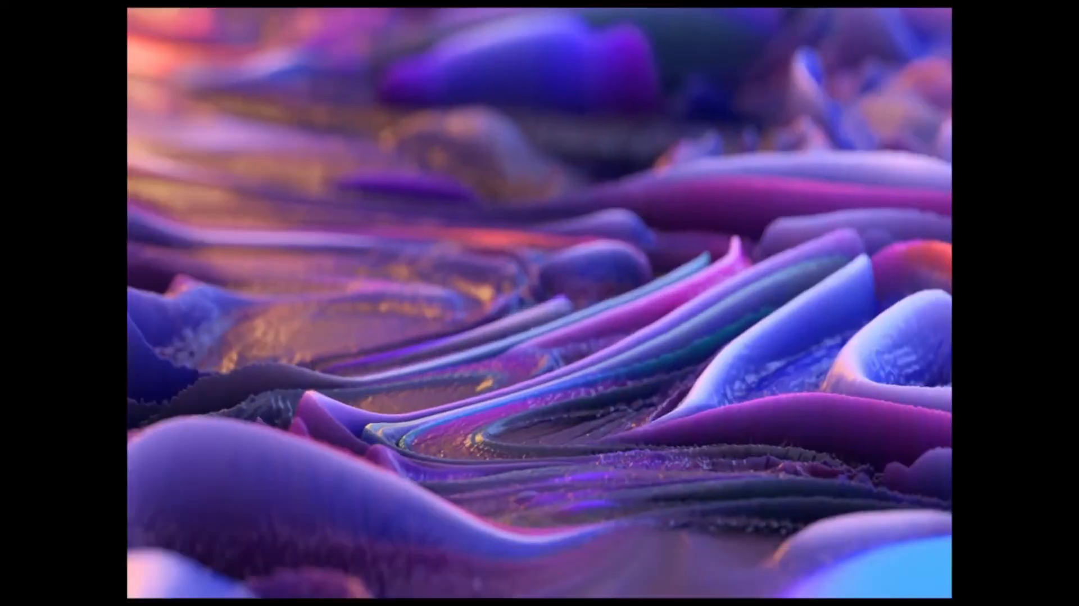